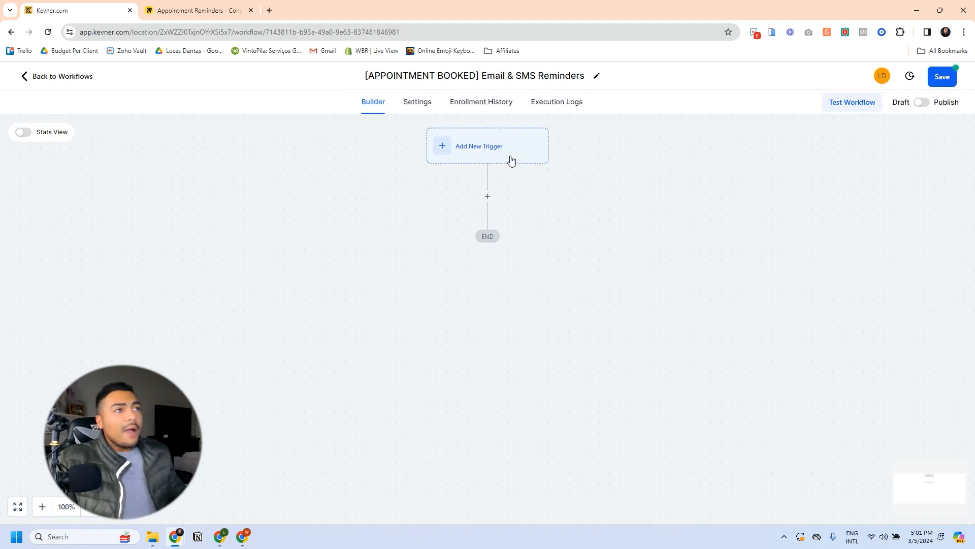
Step: Check the workflow title '[APPOINTMENT BOOKED] Email & SMS Reminders' and leave it unchanged
click(495, 75)
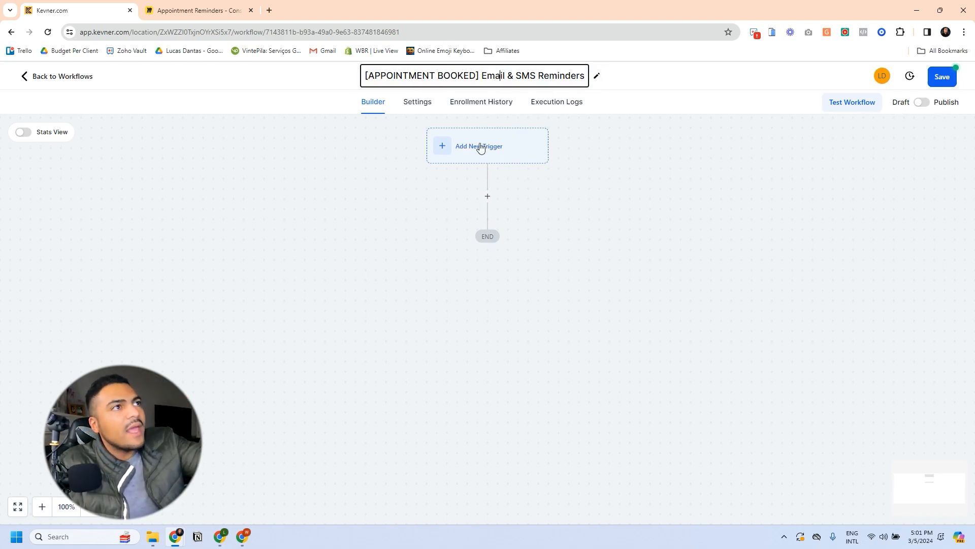
click(666, 186)
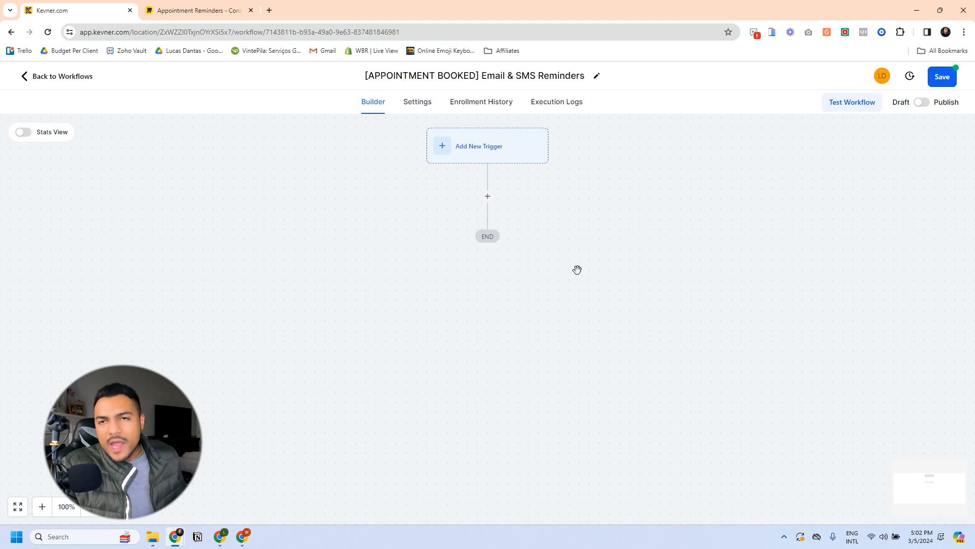
Step: Choose Customer Booked Appointment as the workflow trigger
click(478, 150)
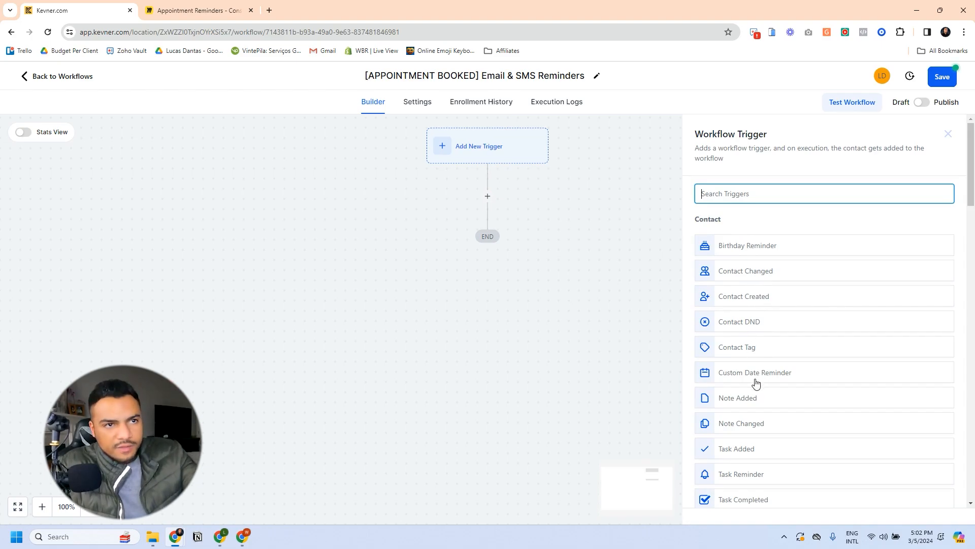
scroll(756, 350, down, 5)
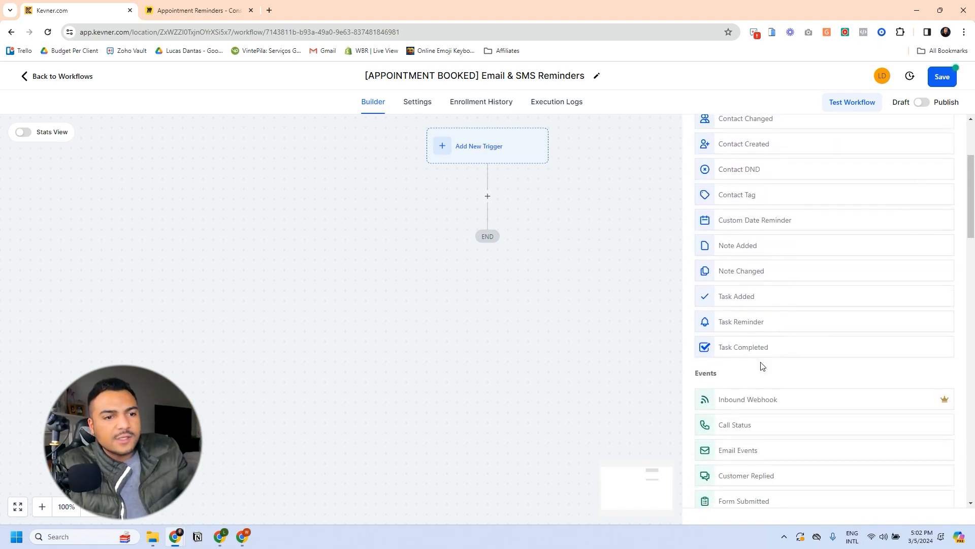
scroll(753, 325, up, 1)
scroll(754, 334, down, 4)
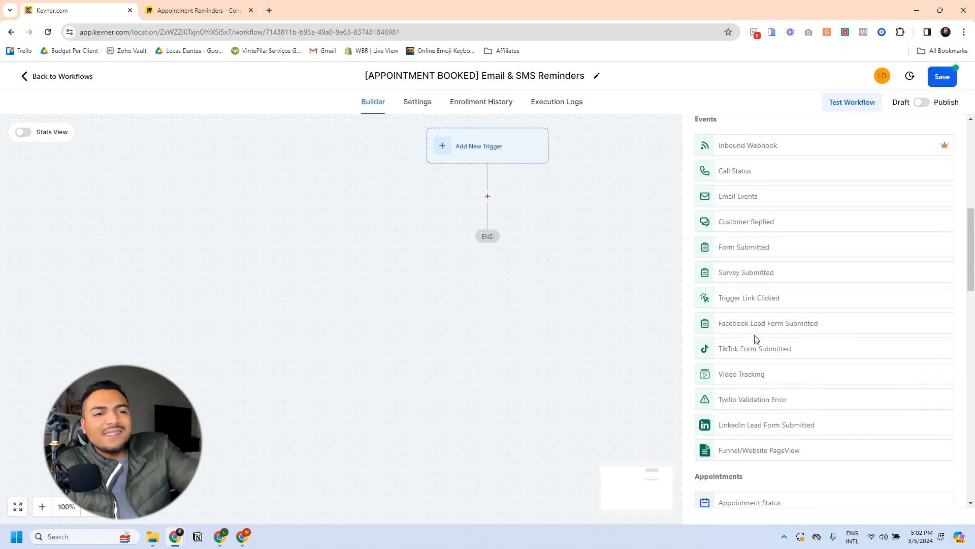
scroll(758, 318, down, 3)
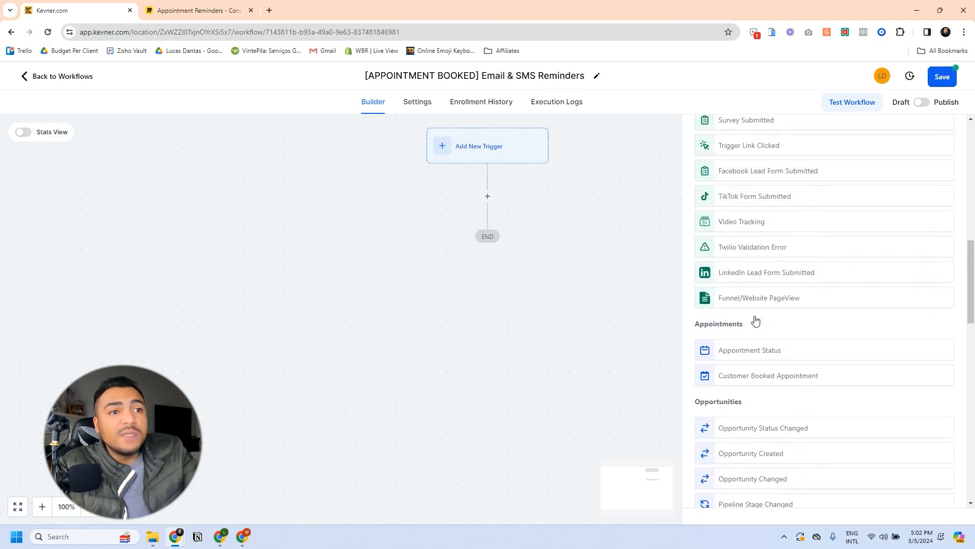
scroll(755, 320, down, 2)
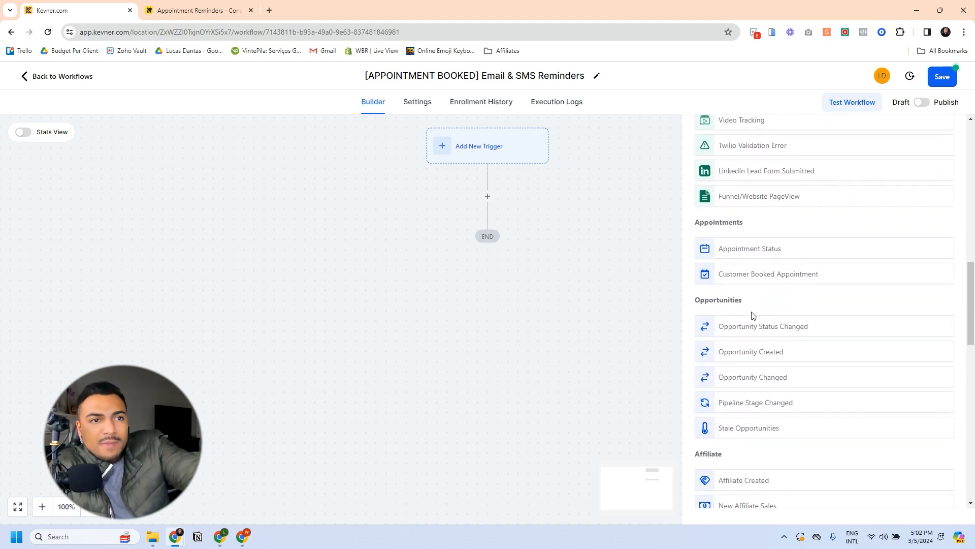
click(743, 277)
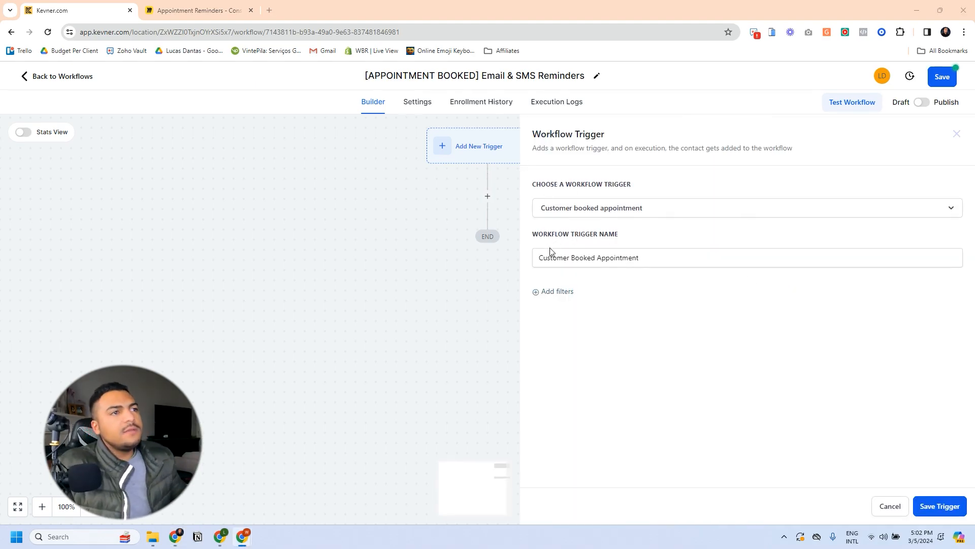
Step: Filter the trigger to the Book A Demo Call calendar and save it
click(555, 291)
click(630, 307)
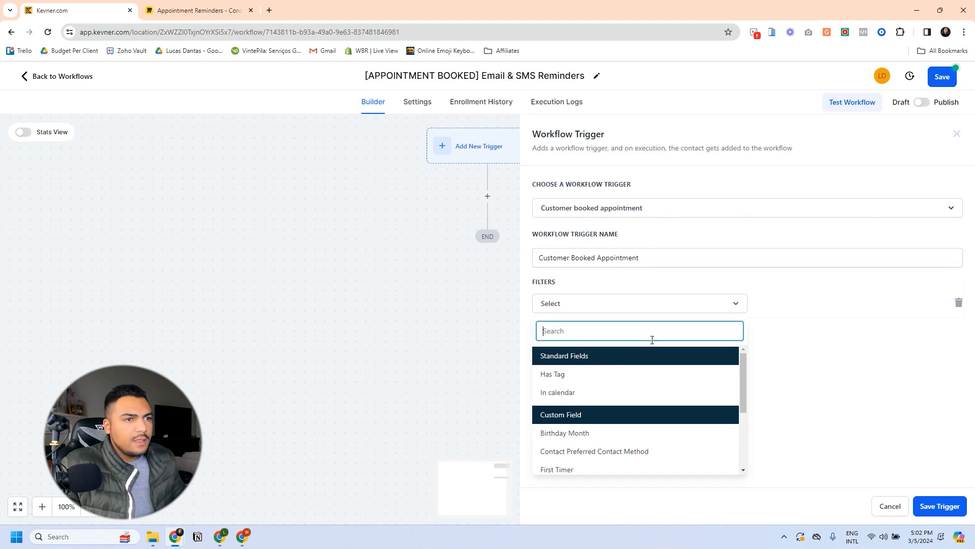
click(567, 394)
click(781, 302)
click(787, 348)
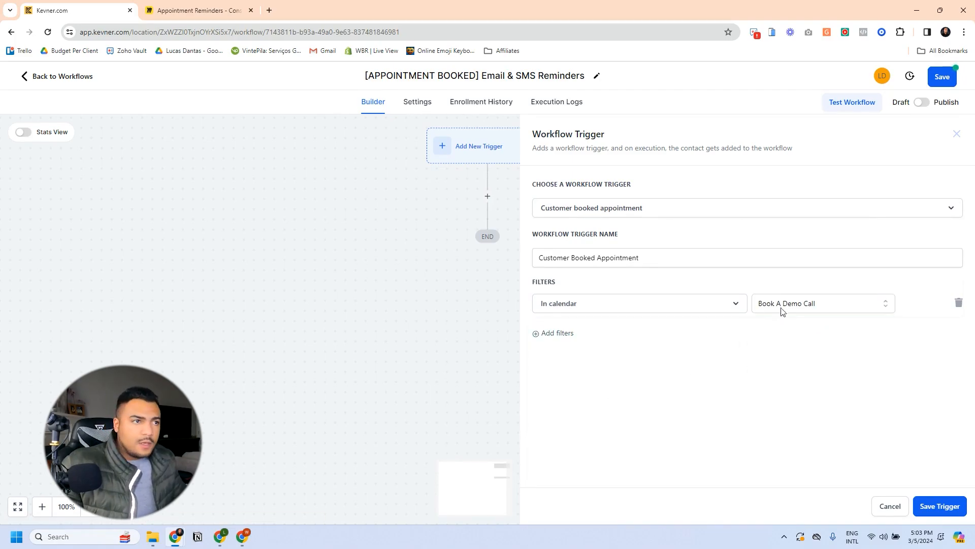
click(925, 508)
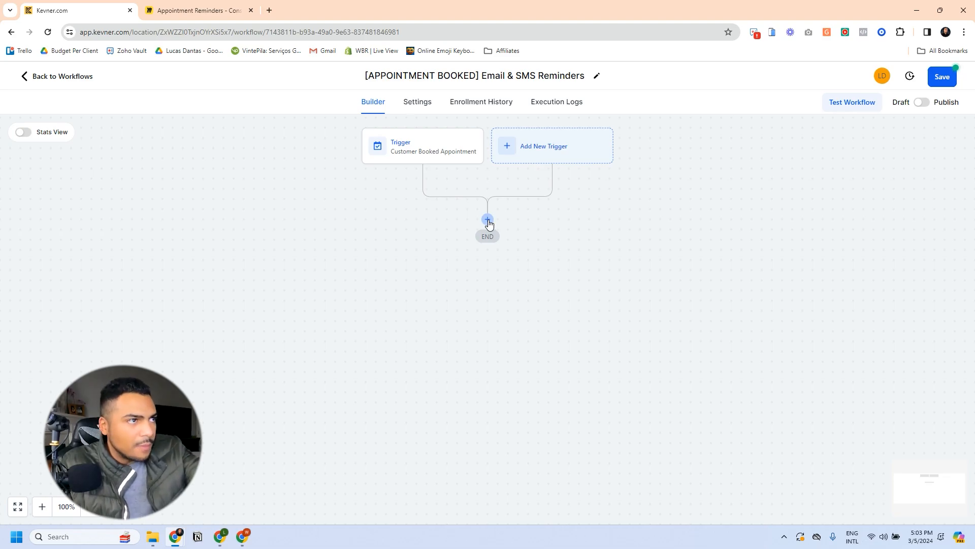
Step: Add a Send Email action below the trigger after checking the Miro reminder diagram
click(488, 220)
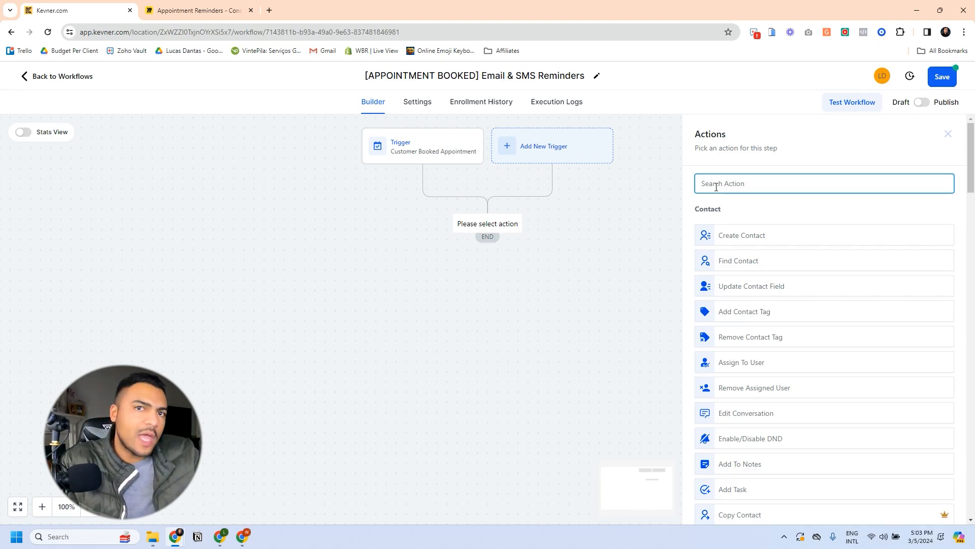
click(204, 13)
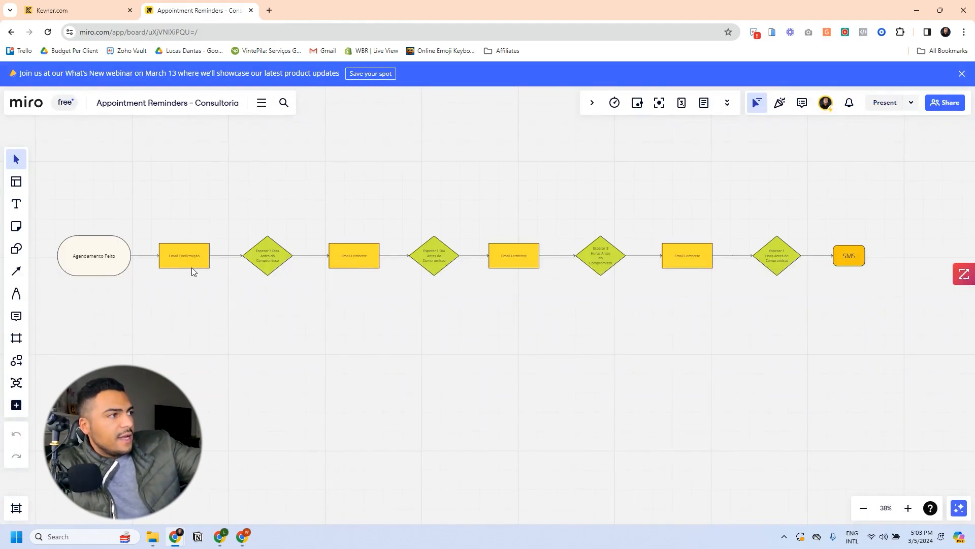
click(97, 9)
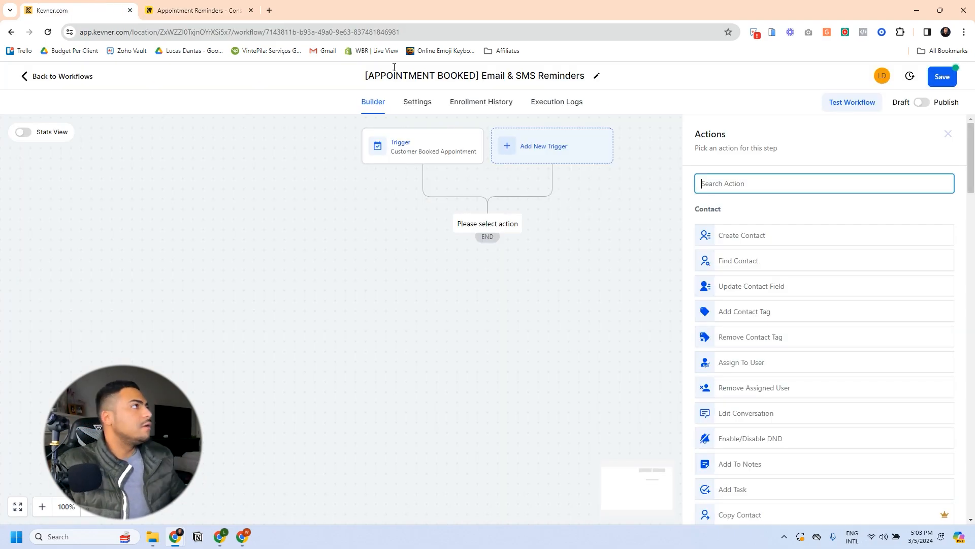
text(ema)
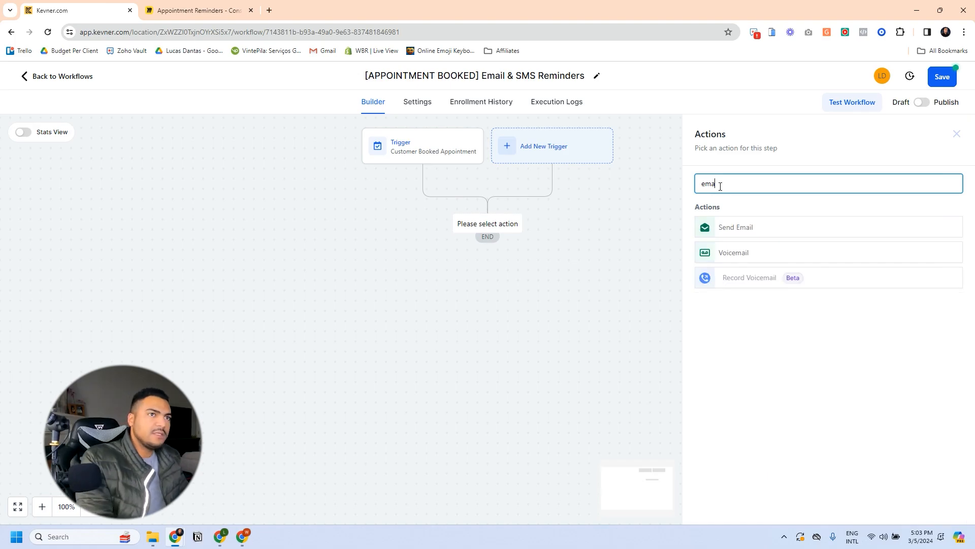
click(734, 227)
Step: Name the action 'Confirmation Email' with sender Churrascarias.net and the support e-mail address
double_click(730, 229)
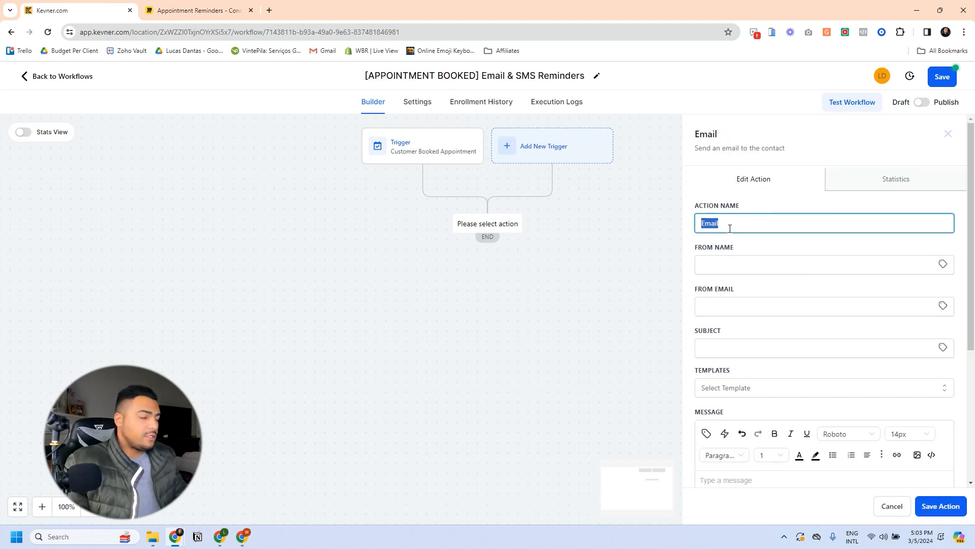
text(Confirmation Email)
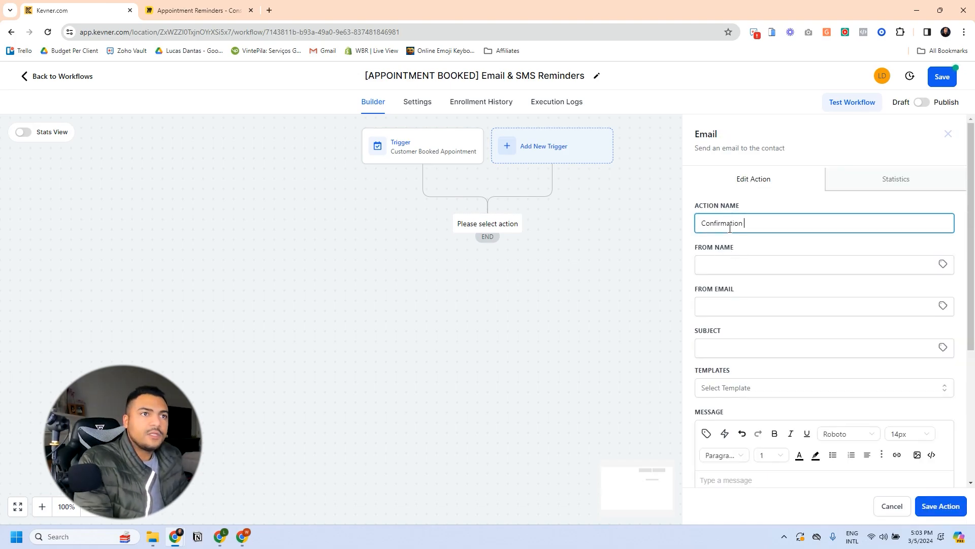
click(721, 264)
click(773, 290)
click(732, 307)
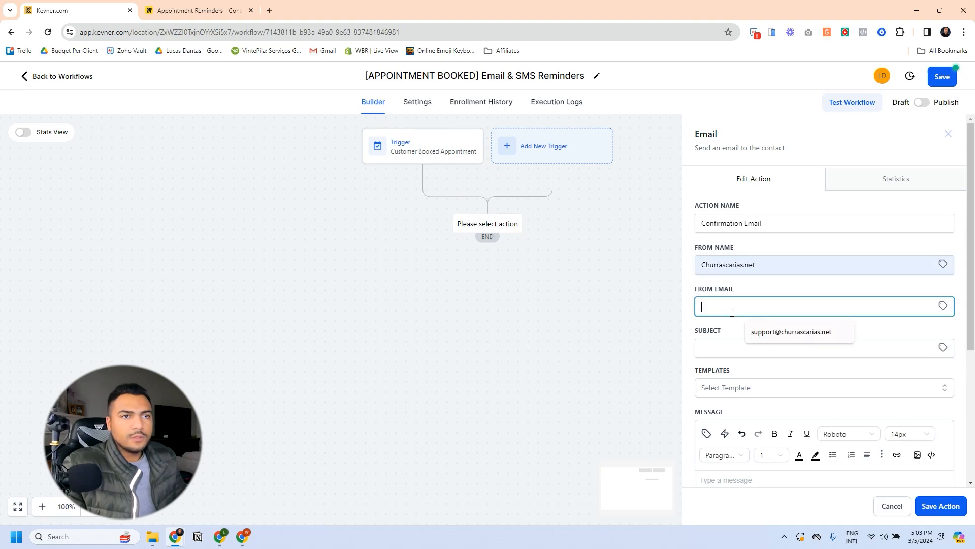
click(798, 336)
Step: Paste the prepared scheduled-call subject line into the email subject
click(722, 349)
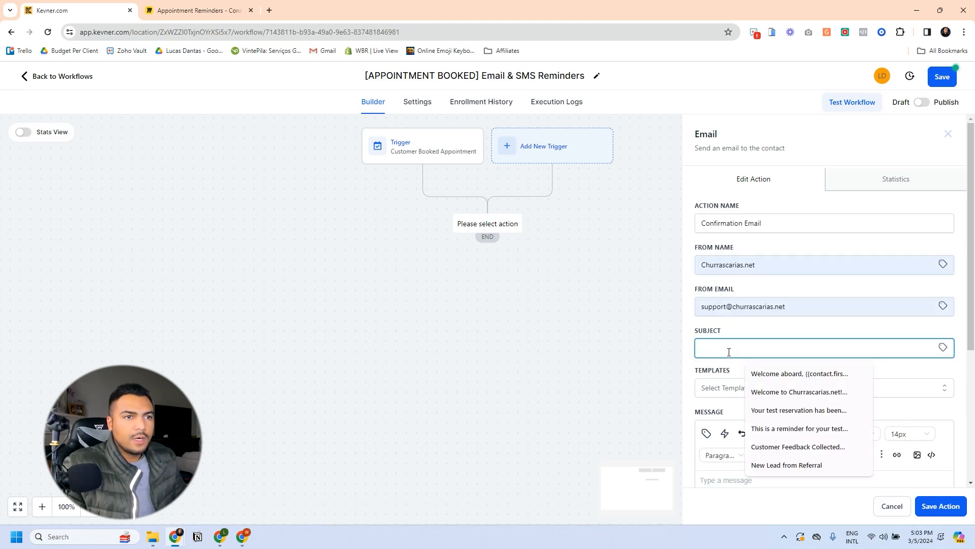
click(839, 328)
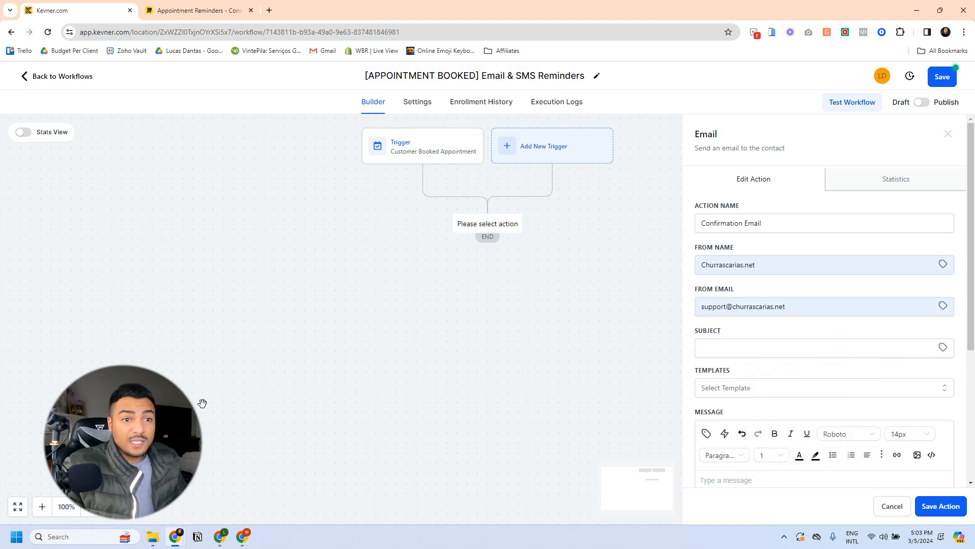
mouse_move(177, 537)
click(121, 482)
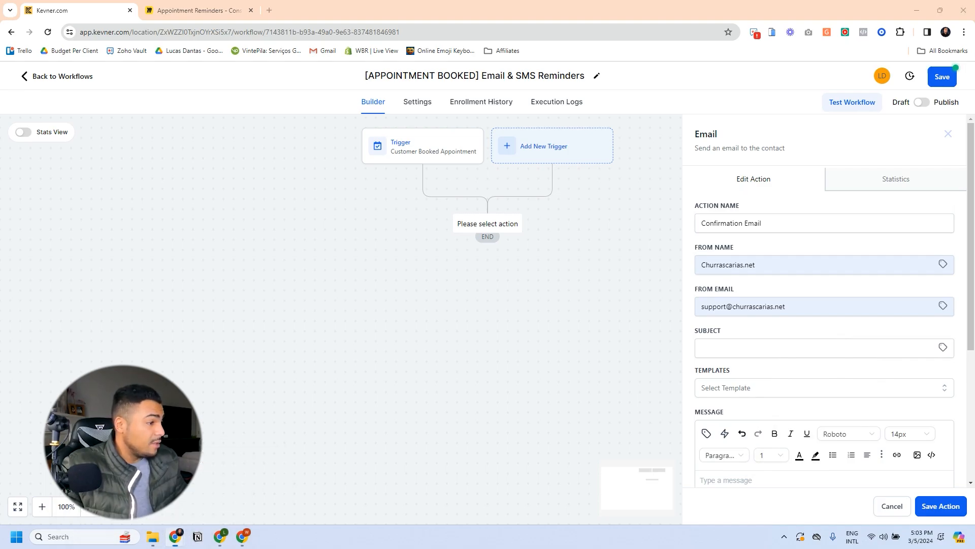
click(725, 350)
text(Enhance Your Steakhouse's Success - Your Scheduled Call with Churrascarias.net)
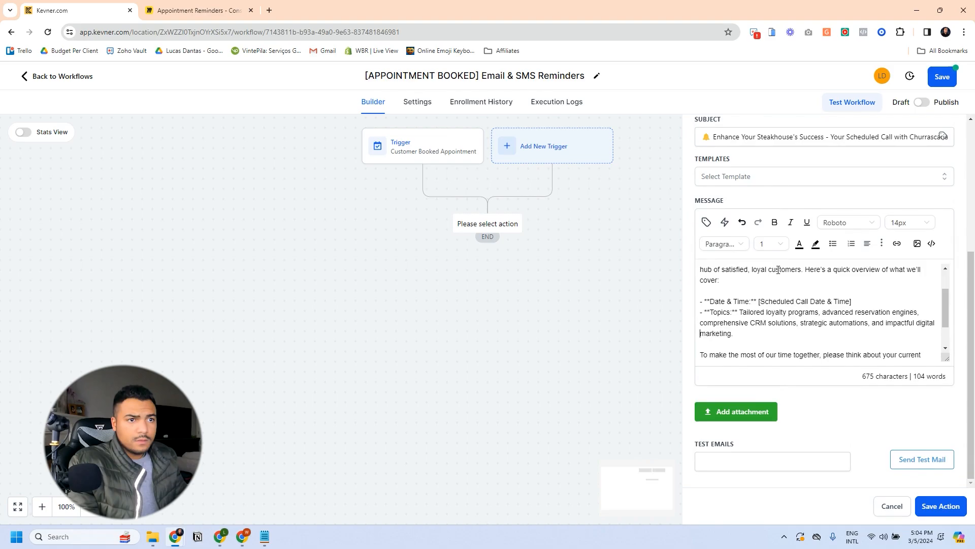
Step: Replace the 'Dear [Lead Name]' greeting with the contact's first name merge field
scroll(778, 270, up, 1)
key(shift+Right)
key(shift+Right)
key(shift+Right)
key(shift+Right)
key(shift+Right)
key(shift+Right)
key(shift+Right)
key(shift+Right)
key(shift+Right)
key(shift+Right)
key(shift+Right)
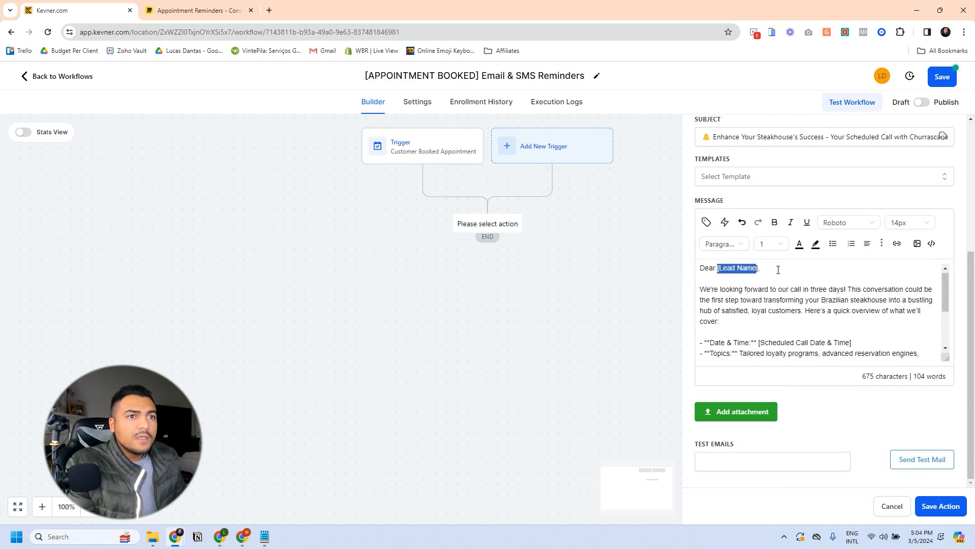
key(BackSpace)
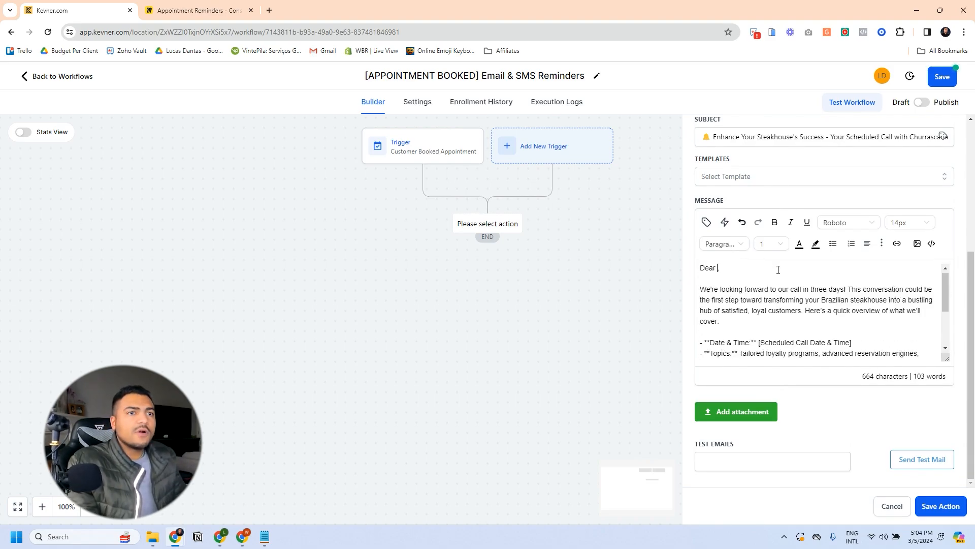
click(706, 222)
click(675, 275)
click(668, 310)
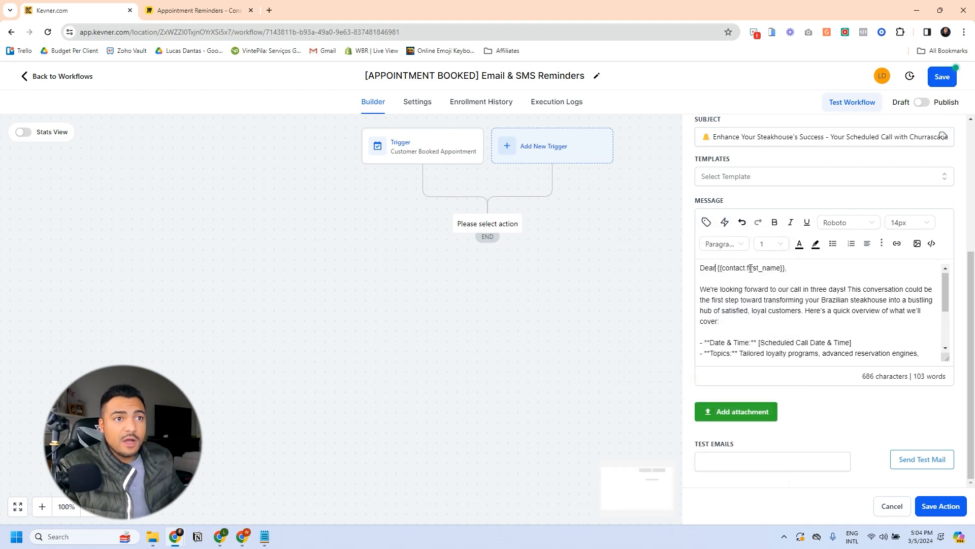
key(ctrl+shift+Left)
key(BackSpace)
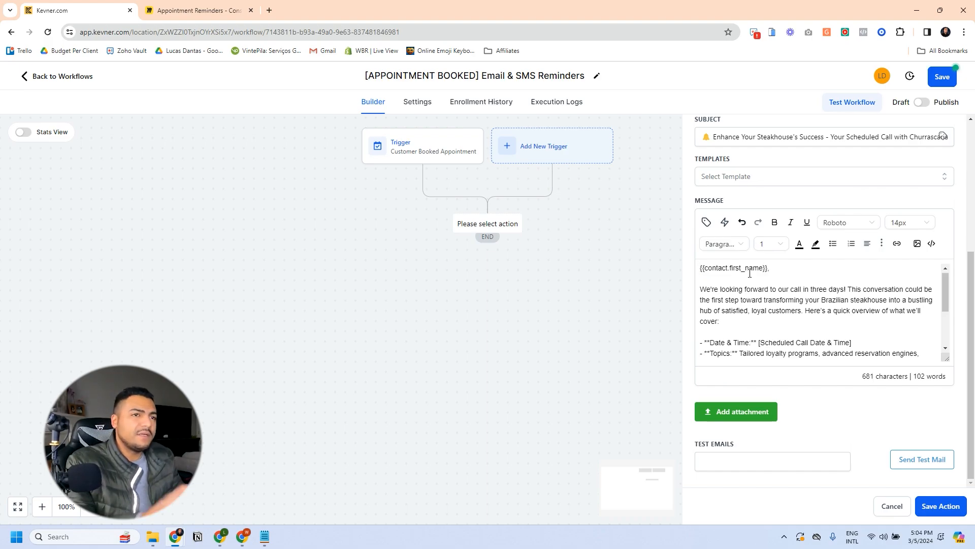
Step: Remove the dashes, the Topics lines and the date/time placeholder from the message
scroll(752, 288, down, 2)
click(710, 291)
key(ctrl+shift+Left)
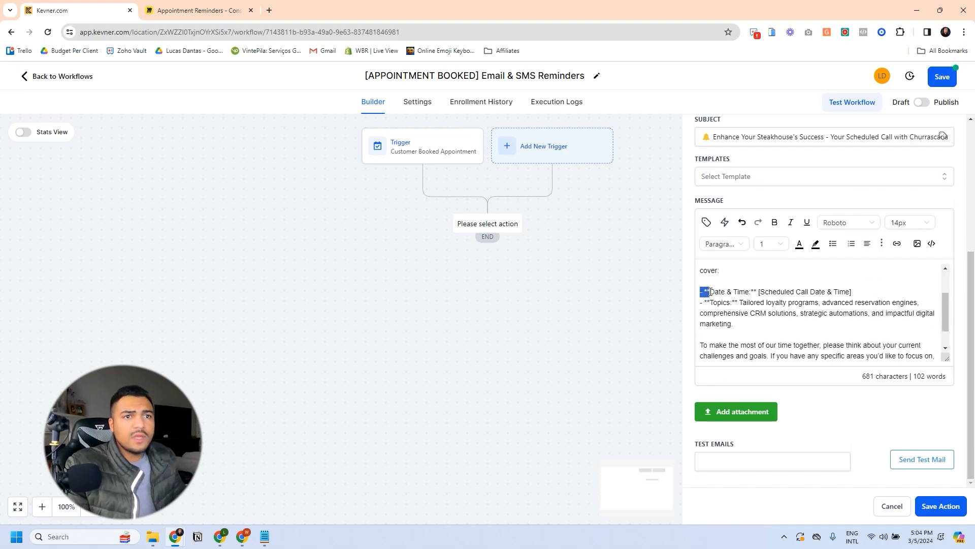
key(BackSpace)
key(ctrl+Right)
key(ctrl+Right)
key(Right)
key(Delete)
key(Delete)
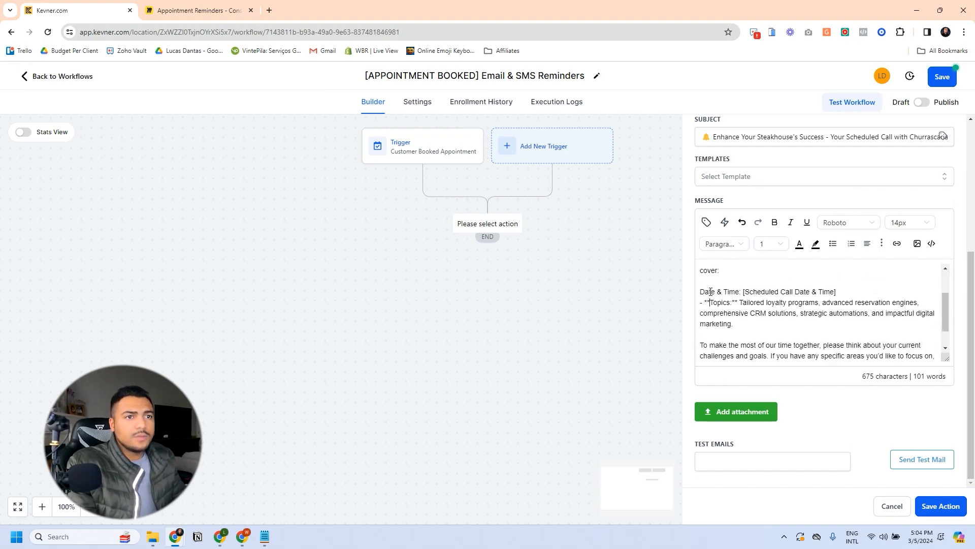
key(Delete)
key(Delete)
key(BackSpace)
key(BackSpace)
key(shift+Down)
key(shift+Down)
key(shift+Down)
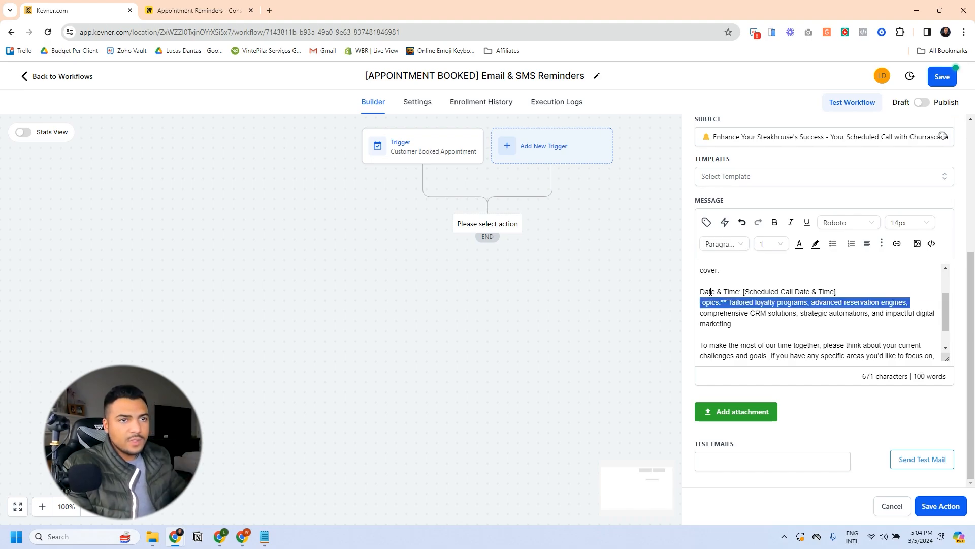
key(BackSpace)
key(ctrl+BackSpace)
key(ctrl+BackSpace)
key(ctrl+BackSpace)
key(ctrl+BackSpace)
key(ctrl+BackSpace)
key(ctrl+BackSpace)
key(ctrl+BackSpace)
key(ctrl+BackSpace)
key(Return)
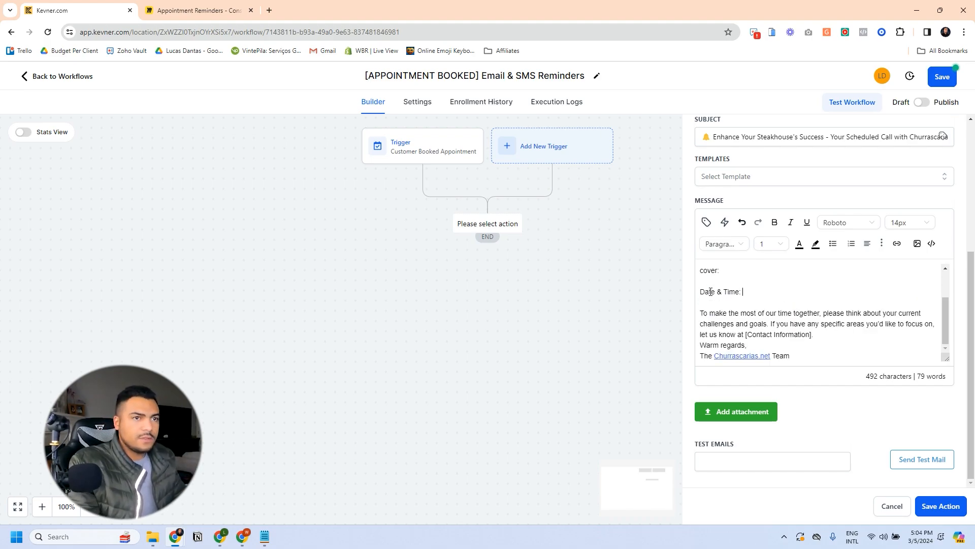
Step: Bold 'Date & Time:' and insert the Appointment Start Date Time merge field after it
key(shift+Left)
key(shift+Left)
key(shift+Left)
key(shift+Left)
key(shift+Left)
key(shift+Left)
key(shift+Left)
key(shift+Left)
key(shift+Left)
key(shift+Left)
key(shift+Left)
key(shift+Left)
key(ctrl+b)
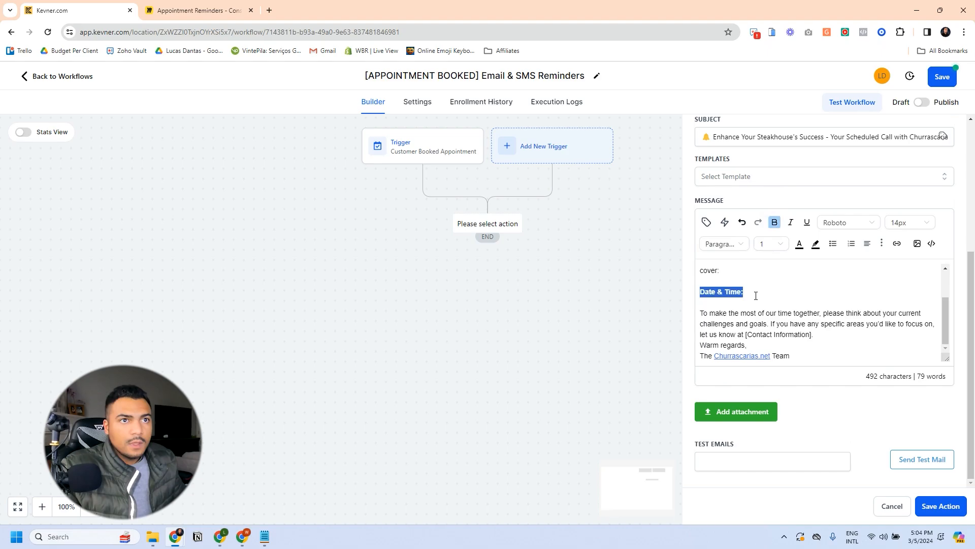
click(757, 292)
click(706, 222)
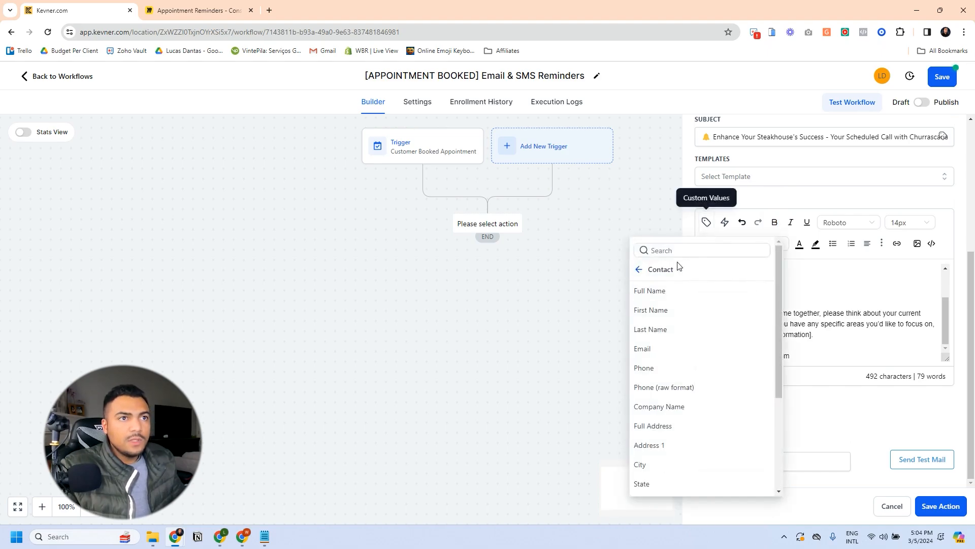
click(637, 269)
click(686, 314)
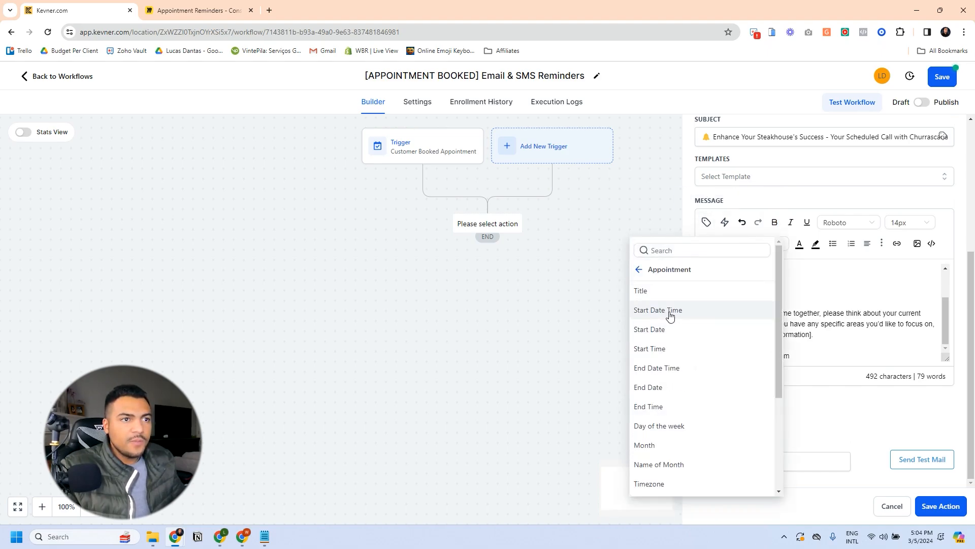
click(668, 312)
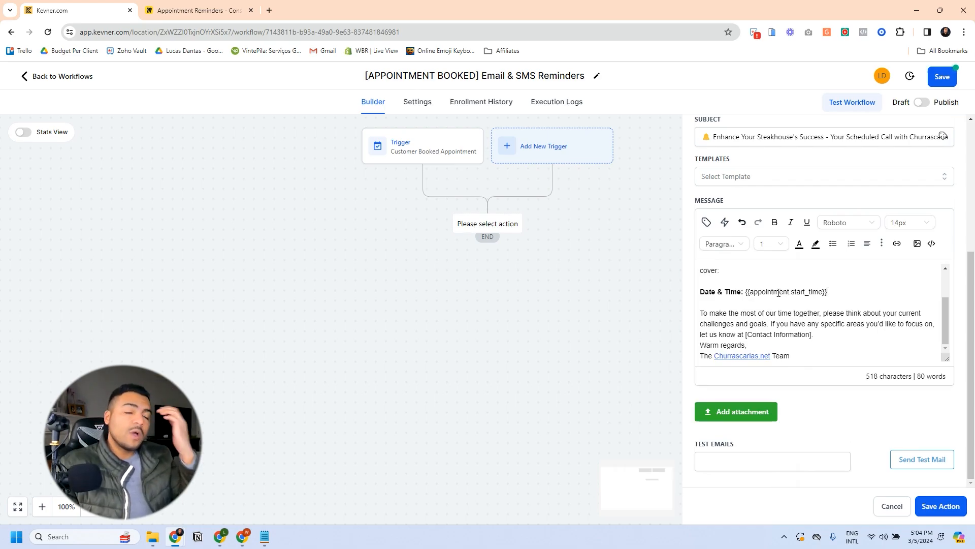
mouse_move(743, 292)
mouse_down()
mouse_move(815, 292)
mouse_move(748, 293)
mouse_up()
click(824, 292)
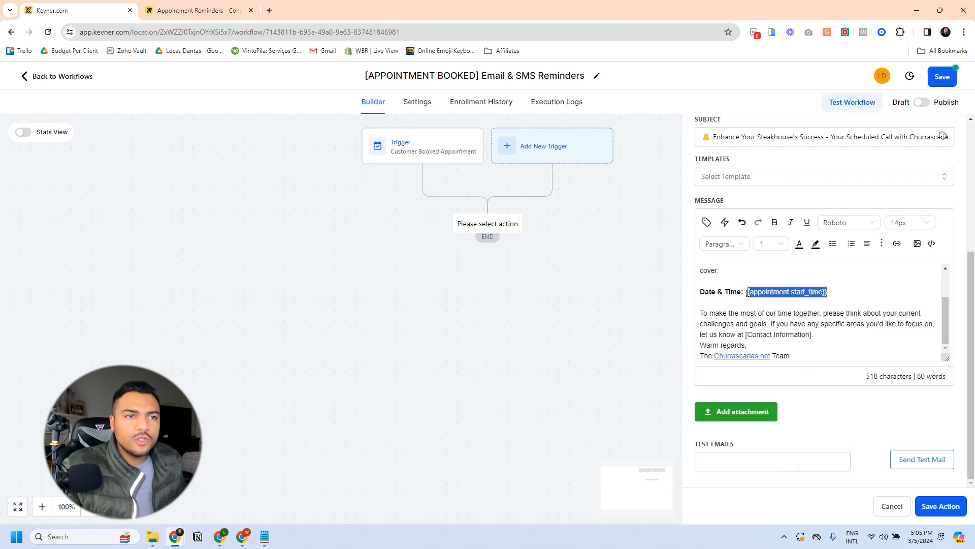
click(788, 293)
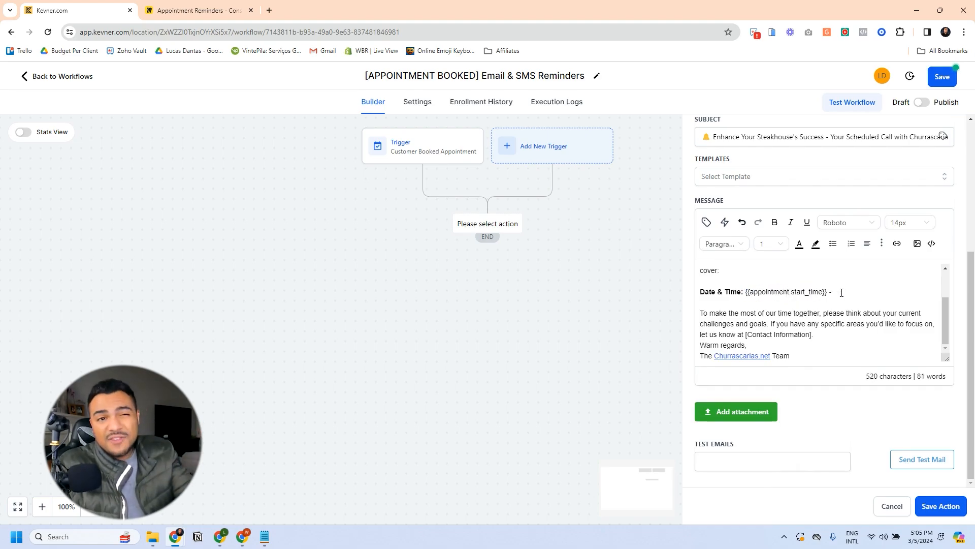
click(706, 222)
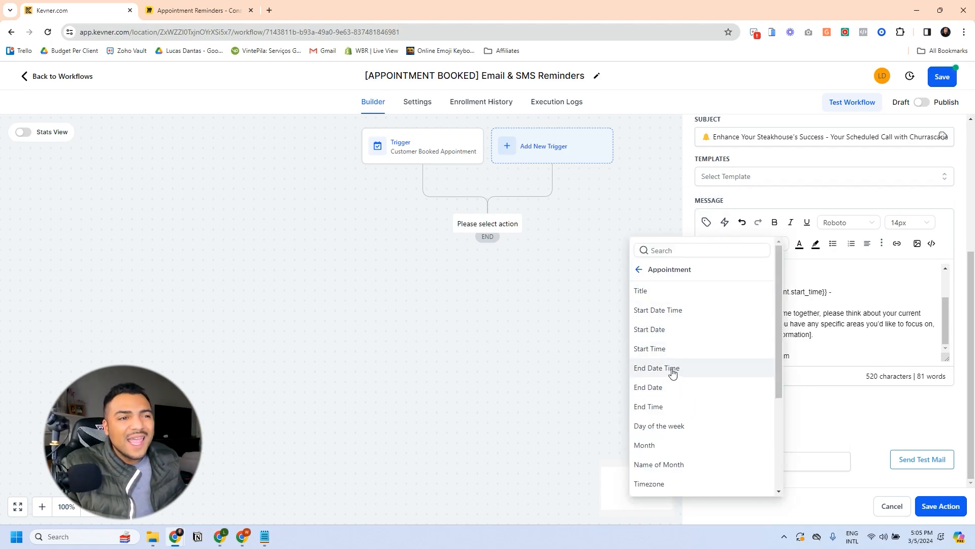
click(655, 409)
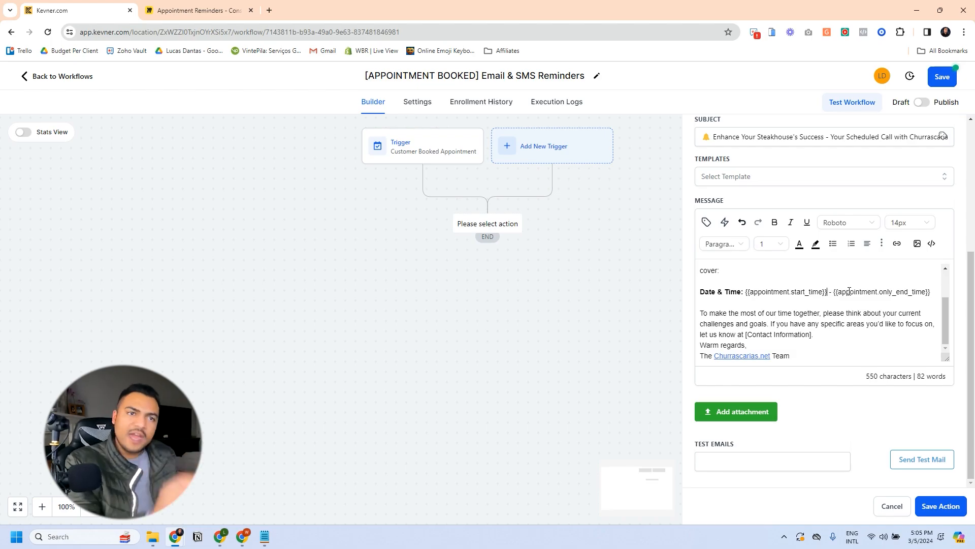
key(shift+Down)
key(BackSpace)
key(Return)
text(\)
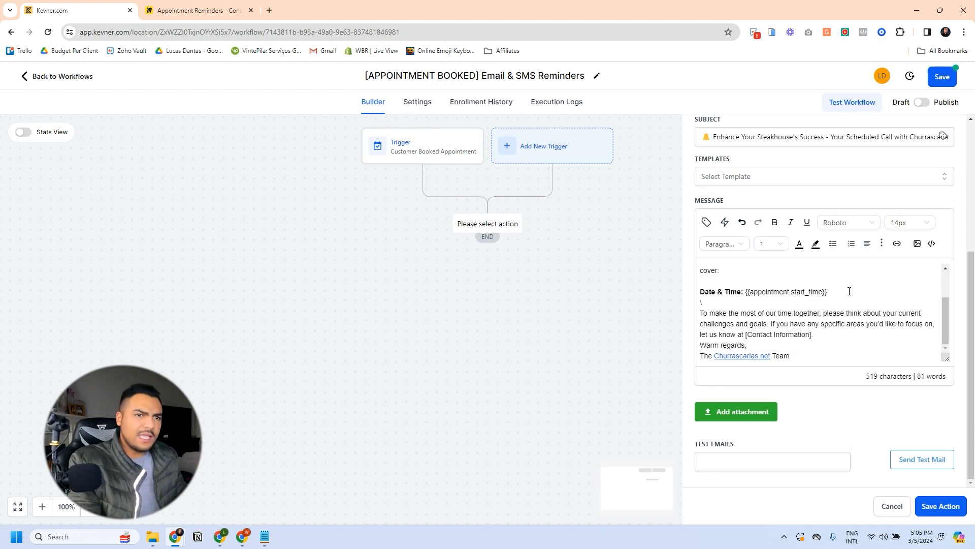
Step: Replace [Contact Information] with the Account phone field {{location.phone}} and save the email
click(839, 335)
key(Return)
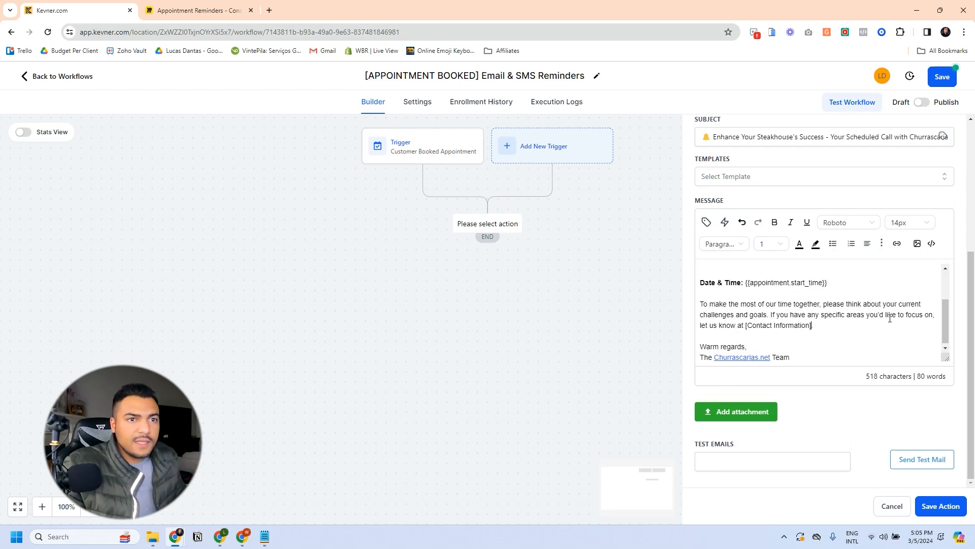
key(shift+Left)
key(shift+Left)
key(shift+Left)
key(shift+Left)
key(shift+Left)
key(shift+Left)
key(shift+Left)
key(shift+Left)
key(shift+Left)
key(shift+Left)
key(shift+Left)
key(shift+Left)
key(shift+Left)
key(shift+Left)
key(shift+Left)
key(shift+Left)
key(shift+Left)
key(shift+Left)
key(shift+Left)
key(shift+Left)
key(BackSpace)
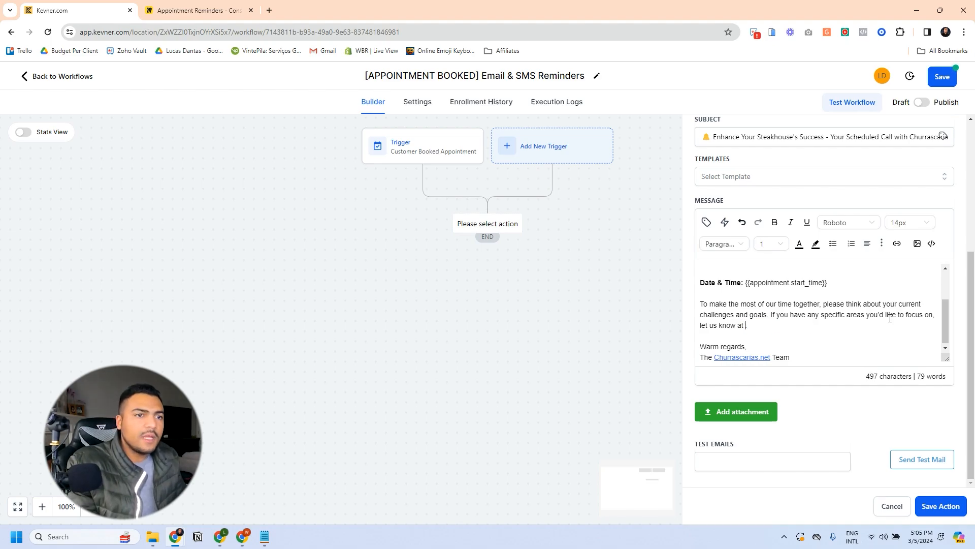
click(705, 224)
click(640, 270)
click(676, 371)
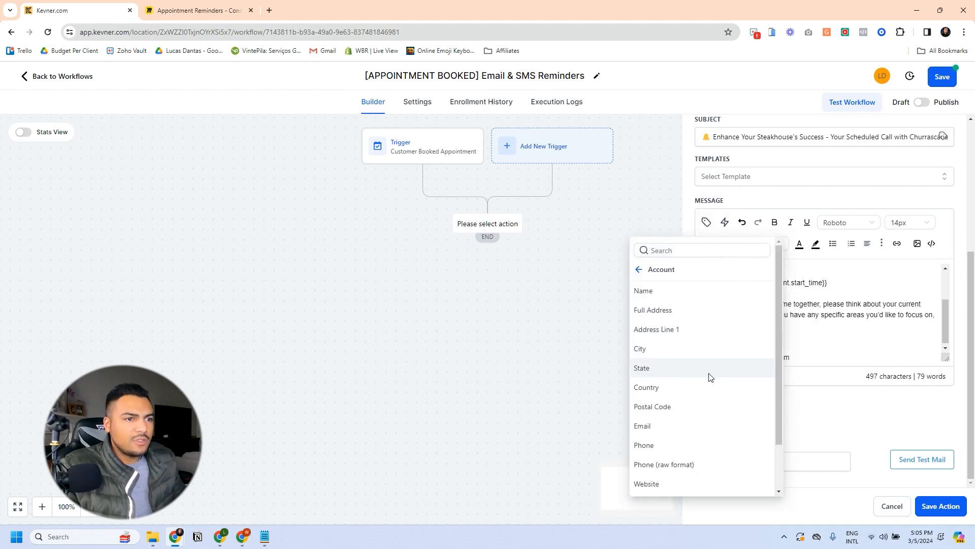
click(665, 445)
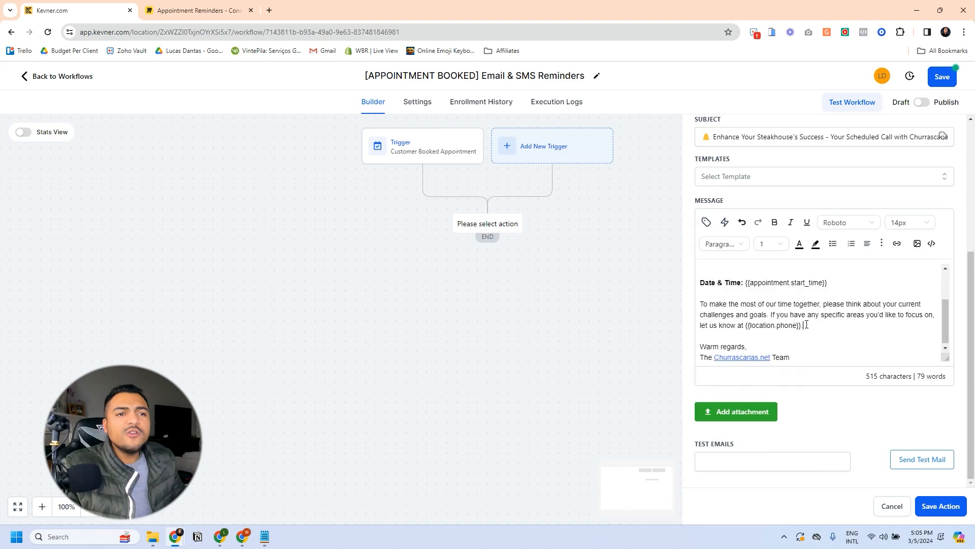
scroll(806, 325, up, 5)
scroll(806, 311, down, 5)
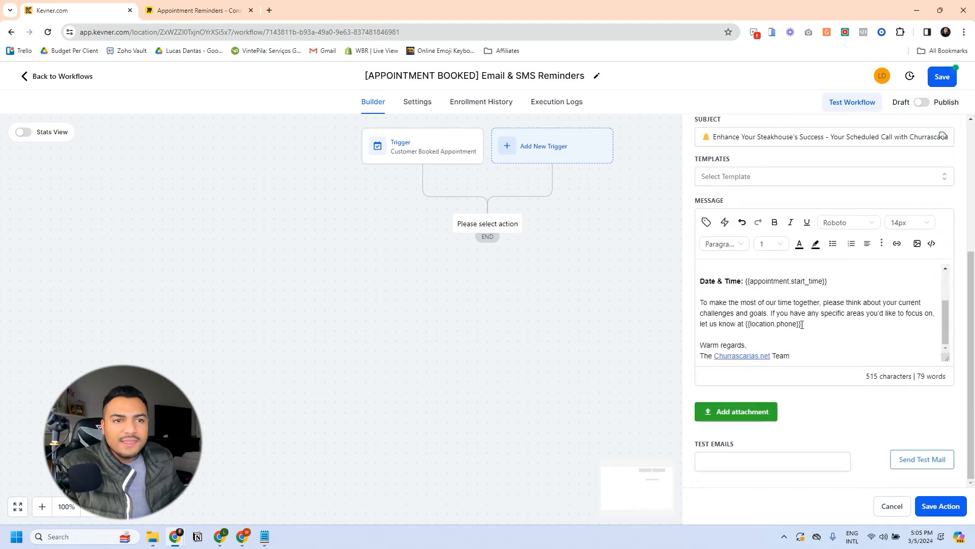
drag(802, 324, 746, 326)
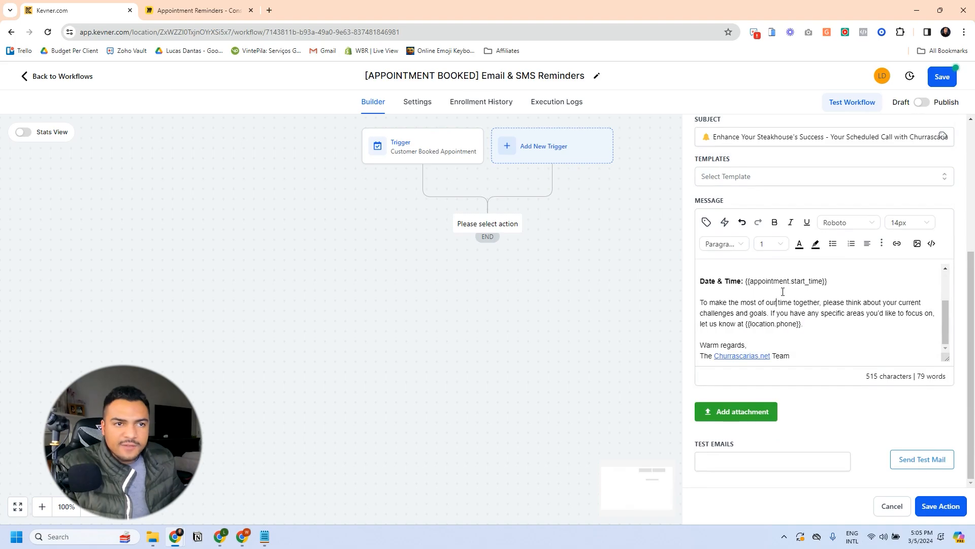
click(940, 506)
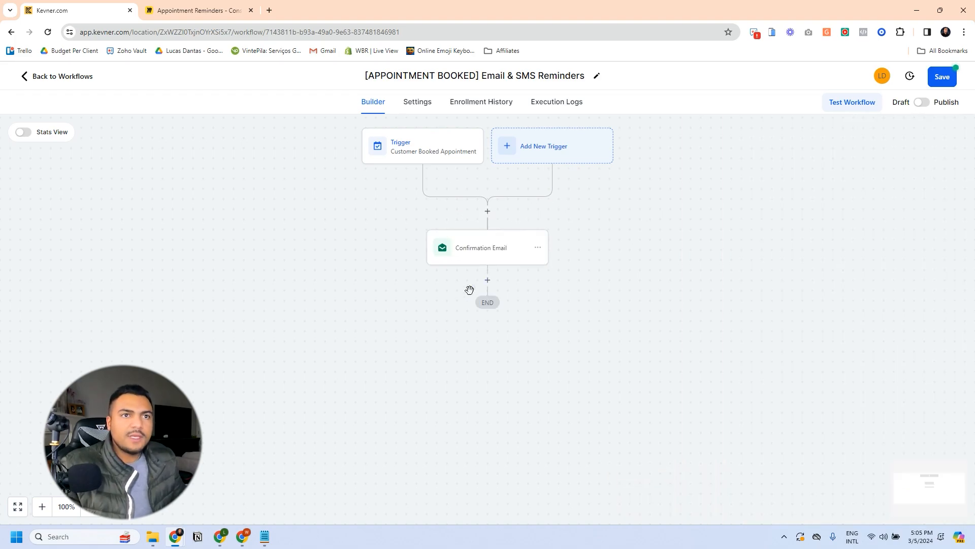
Step: Add a Wait step after Confirmation Email, measured in days relative to appointment time
click(488, 280)
text(wa)
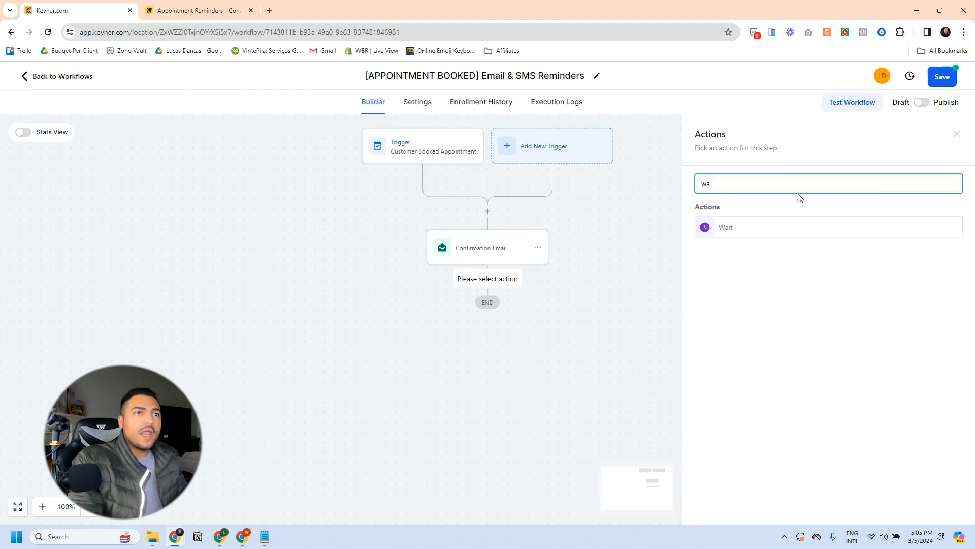
click(747, 229)
click(618, 298)
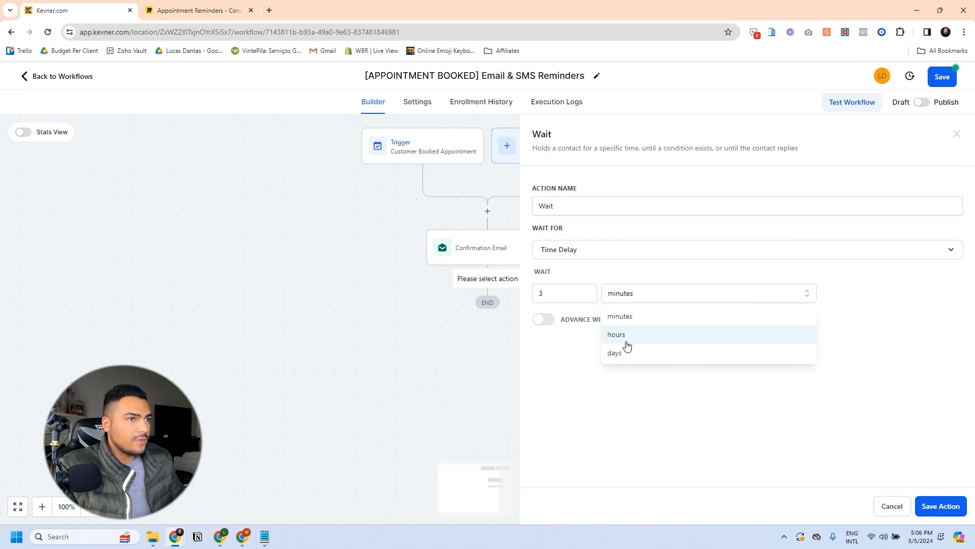
click(627, 352)
click(612, 250)
scroll(595, 369, down, 1)
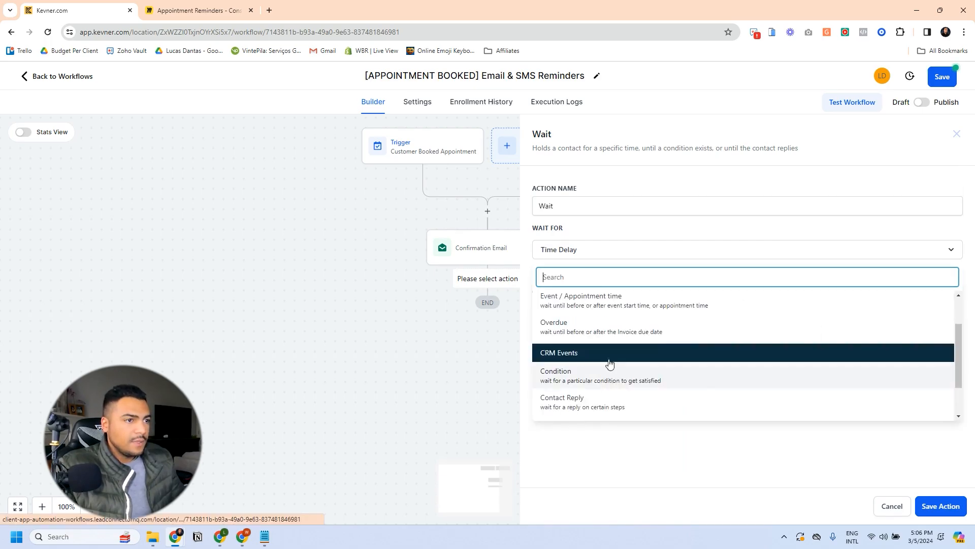
scroll(609, 361, up, 1)
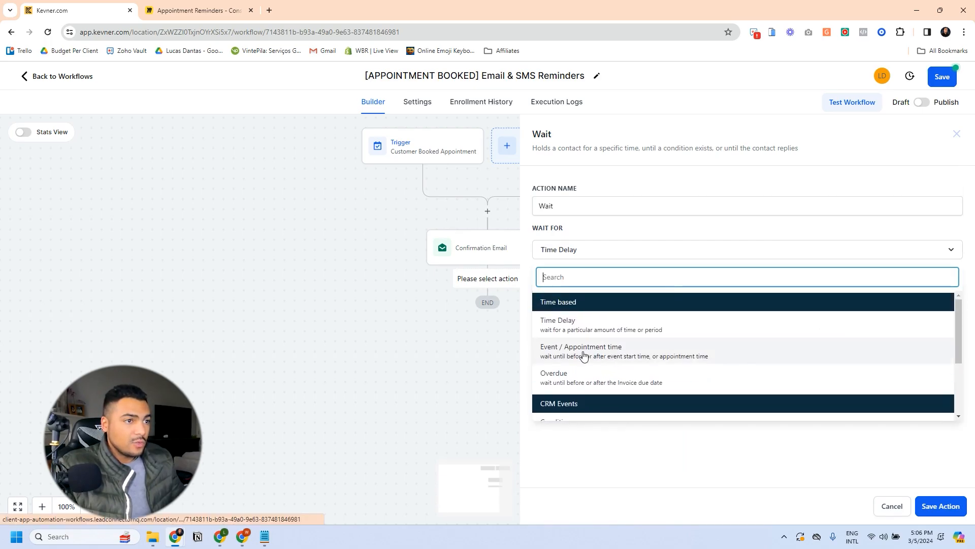
click(610, 351)
Step: Set the wait to 3 days before, move on if already past, and save
click(723, 306)
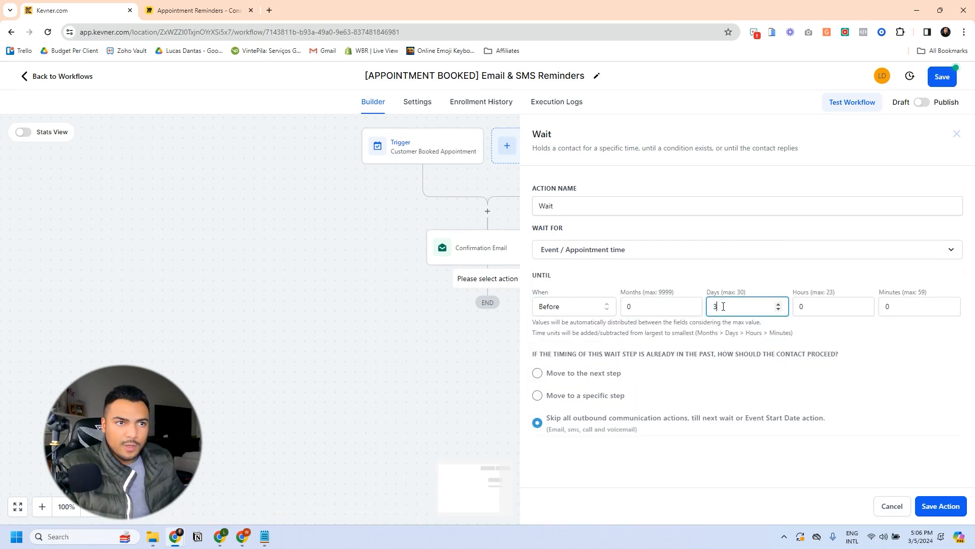
click(664, 274)
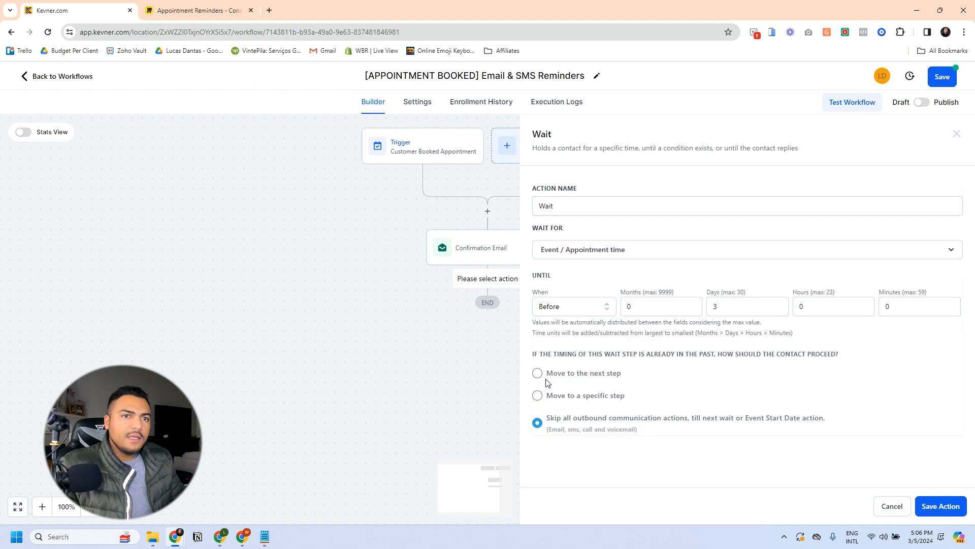
double_click(663, 351)
drag(663, 351, 732, 353)
click(556, 355)
click(538, 373)
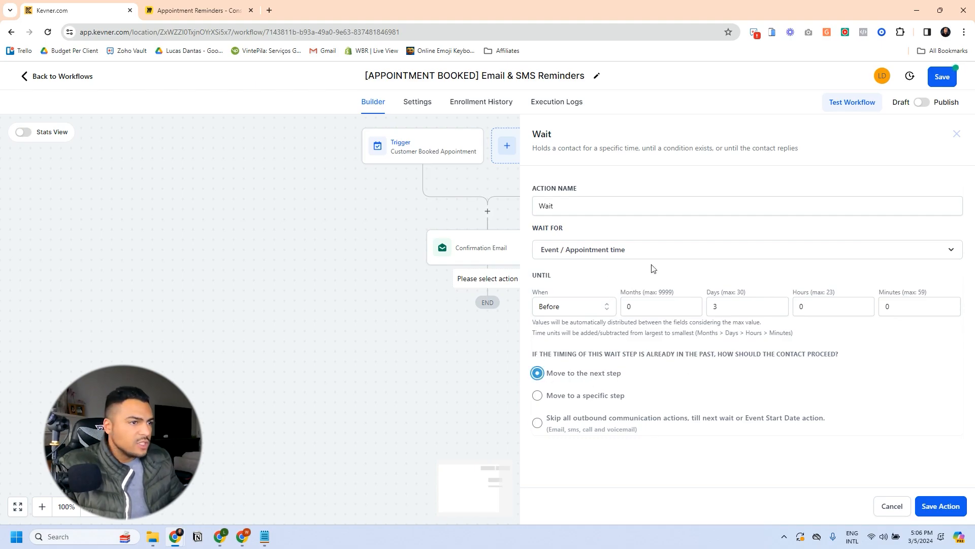
click(941, 506)
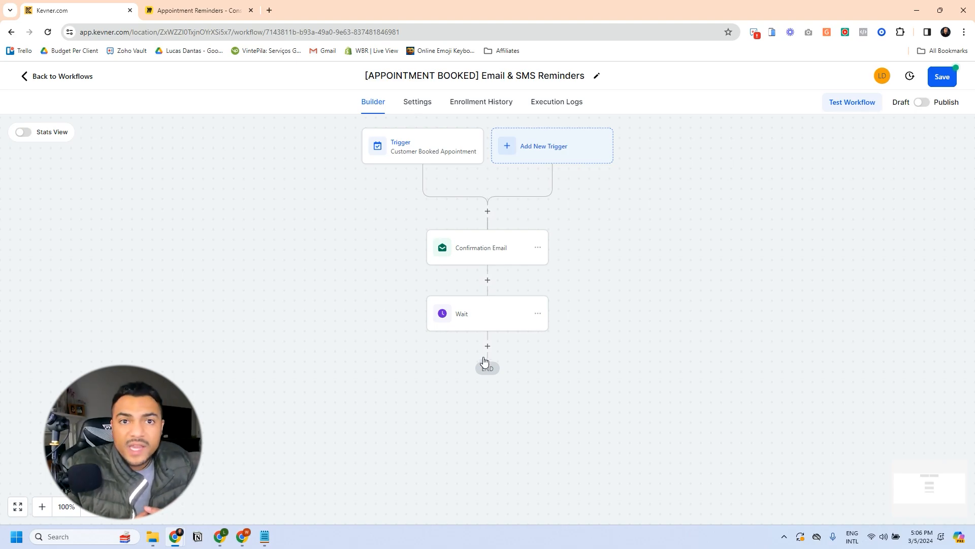
Step: Rename the wait step to 'Wait 3 Days Before Appointment' and save it
click(491, 323)
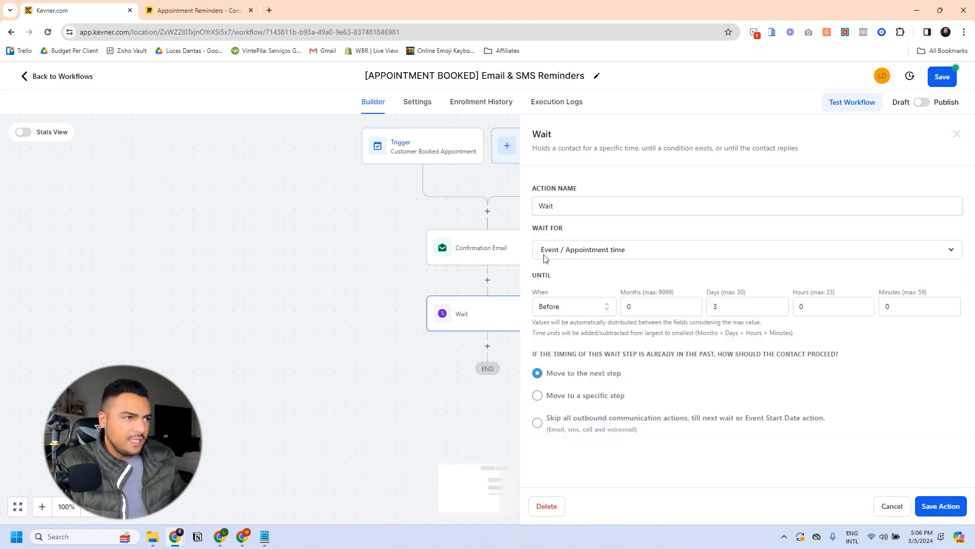
triple_click(559, 205)
text(Wait 3 Days Before Appointment)
click(942, 507)
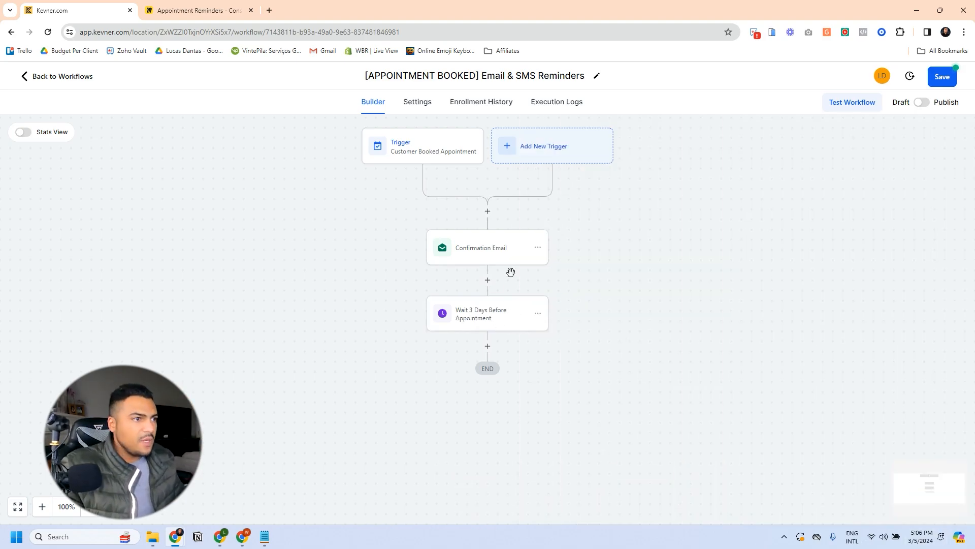
click(490, 249)
click(503, 310)
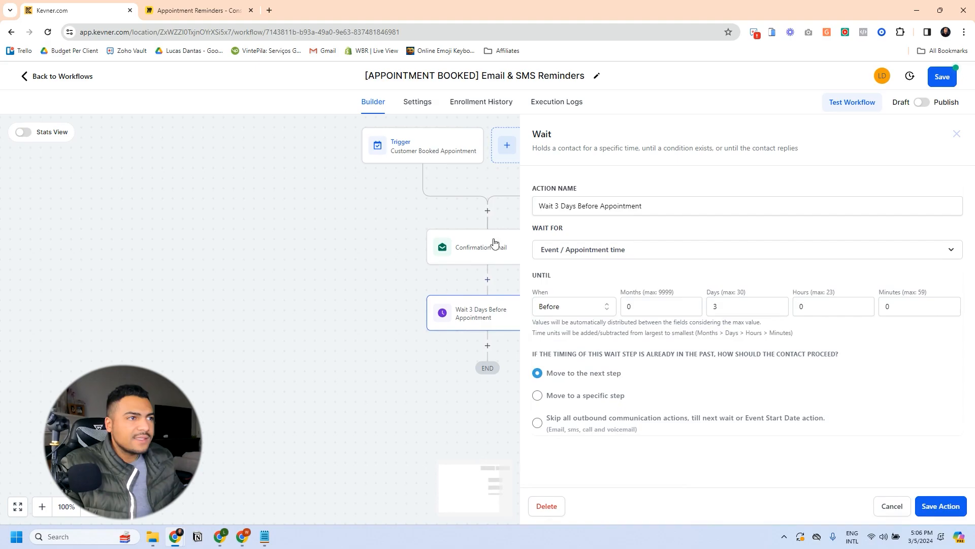
click(927, 503)
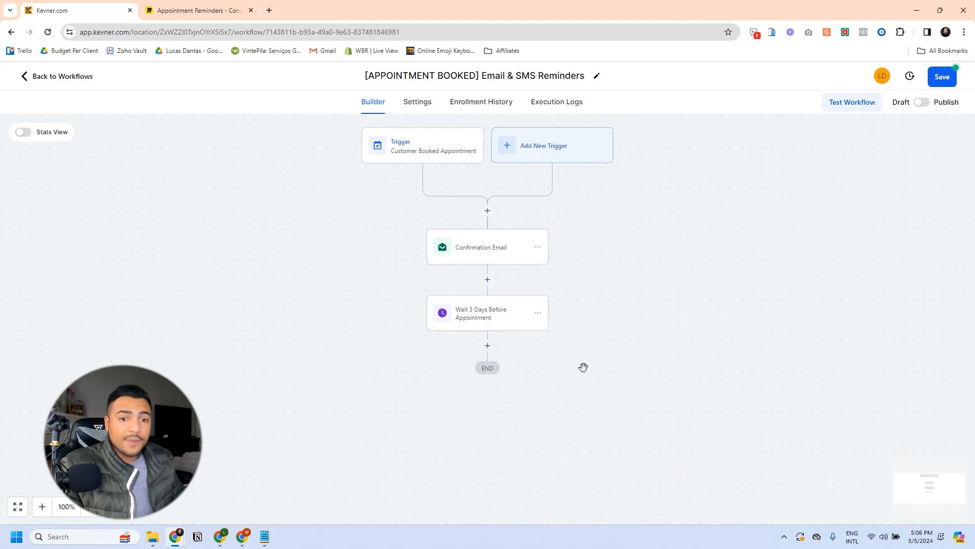
Step: Re-save the Confirmation Email step and close its panel back to the canvas
click(486, 252)
click(749, 225)
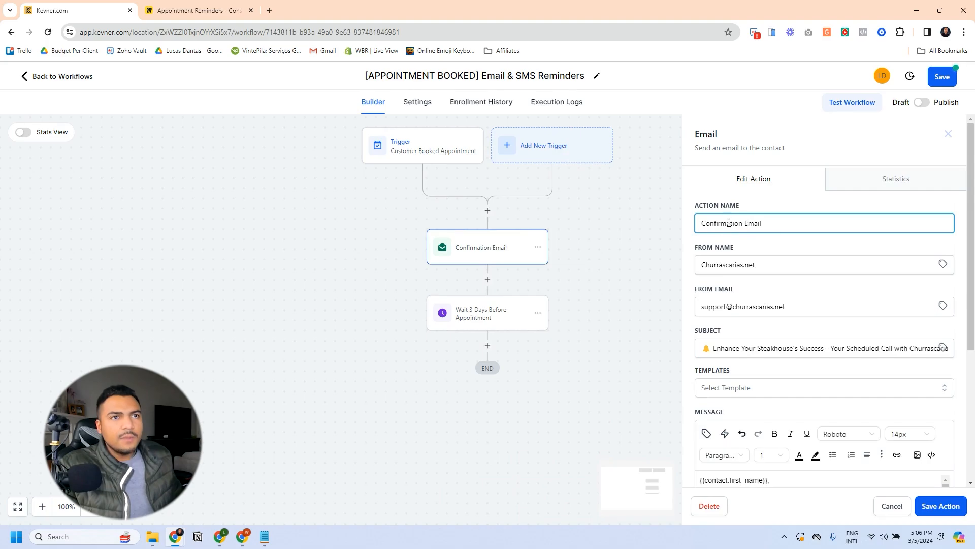
click(935, 507)
click(478, 250)
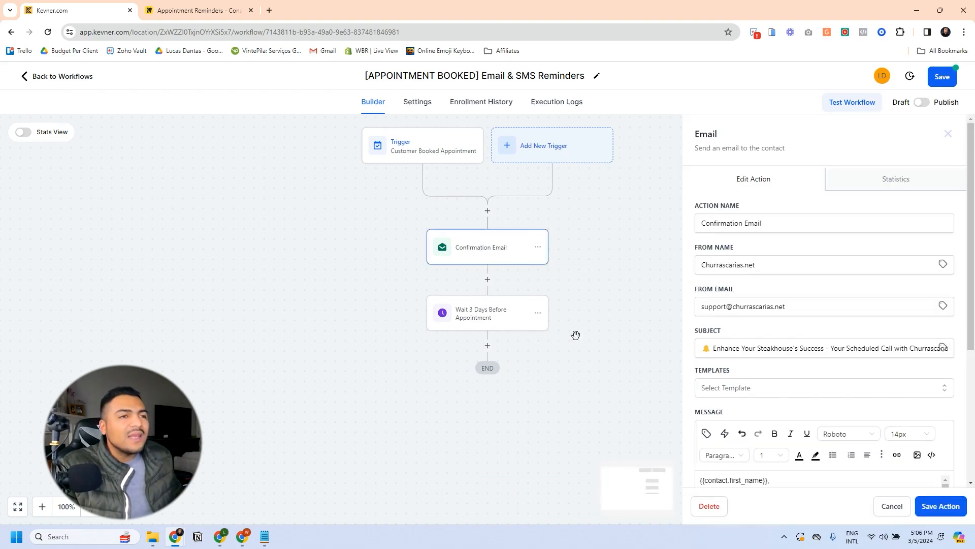
click(892, 507)
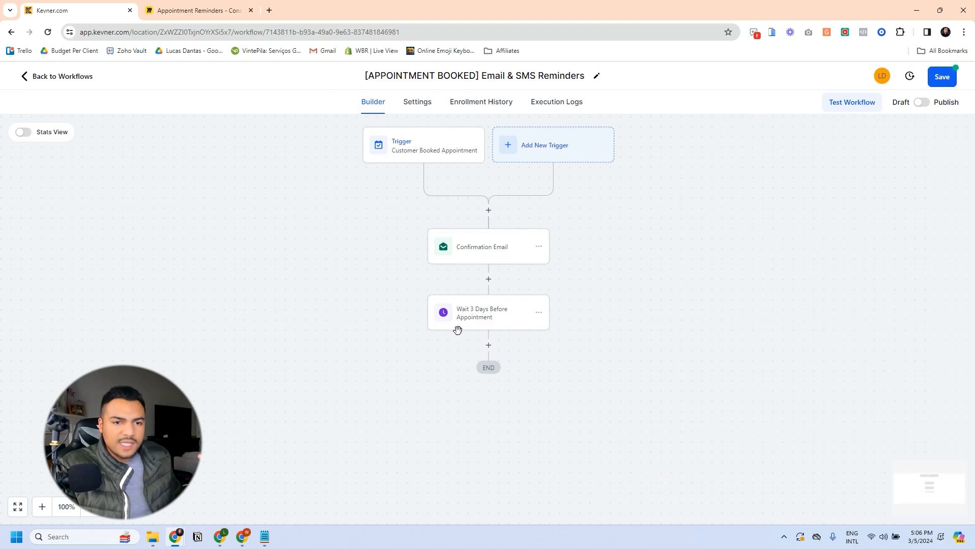
Step: Add a Send Email step after the wait with sender Churrascarias.net and subject 'Your Opportunity to Thrive'
click(494, 346)
text(email)
click(746, 226)
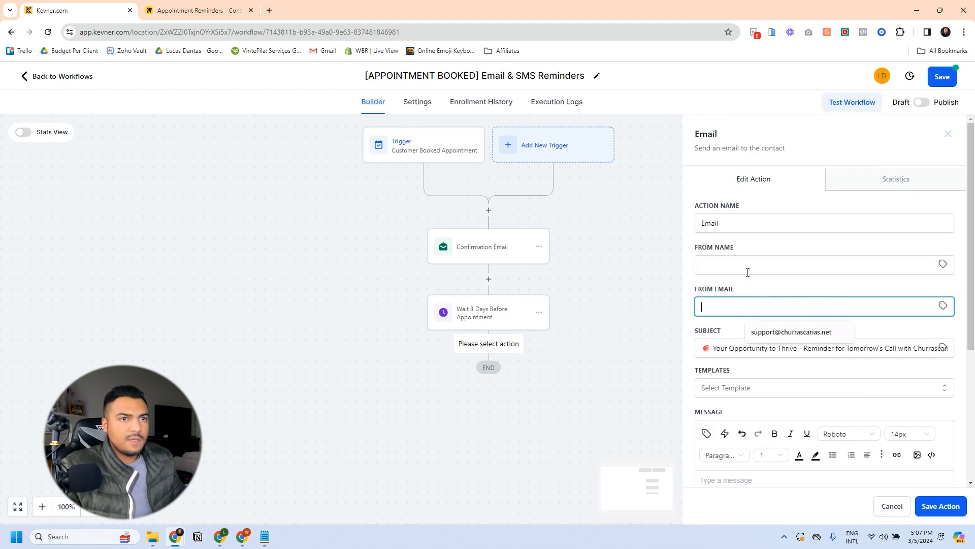
click(806, 331)
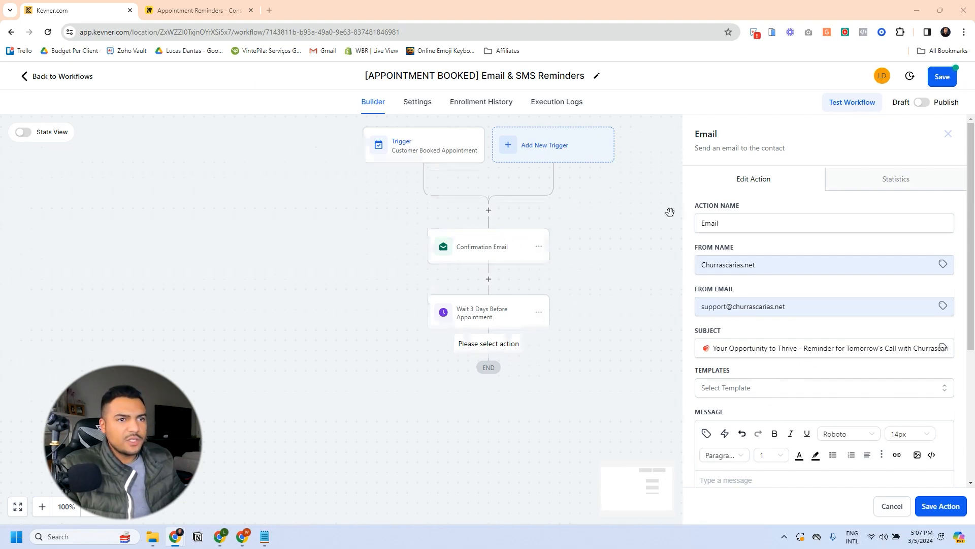
scroll(815, 336, down, 4)
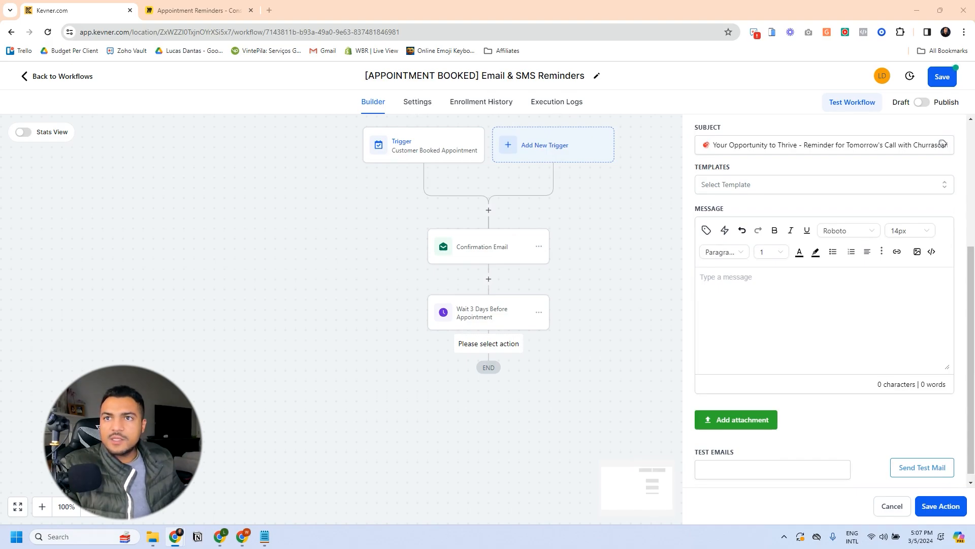
Step: Paste the prepared reminder email text into the message body and tidy the Duration line
click(773, 280)
key(ctrl+v)
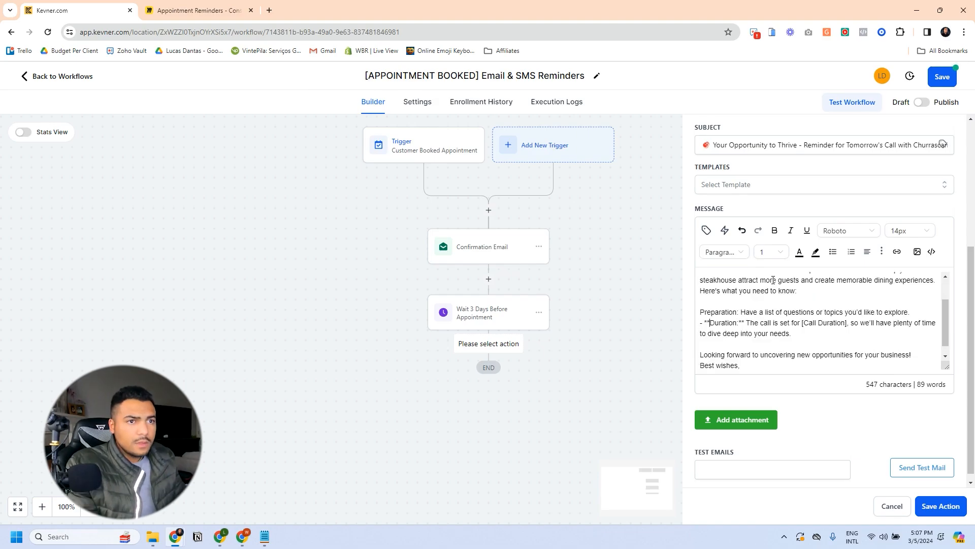
key(BackSpace)
key(BackSpace)
key(BackSpace)
key(BackSpace)
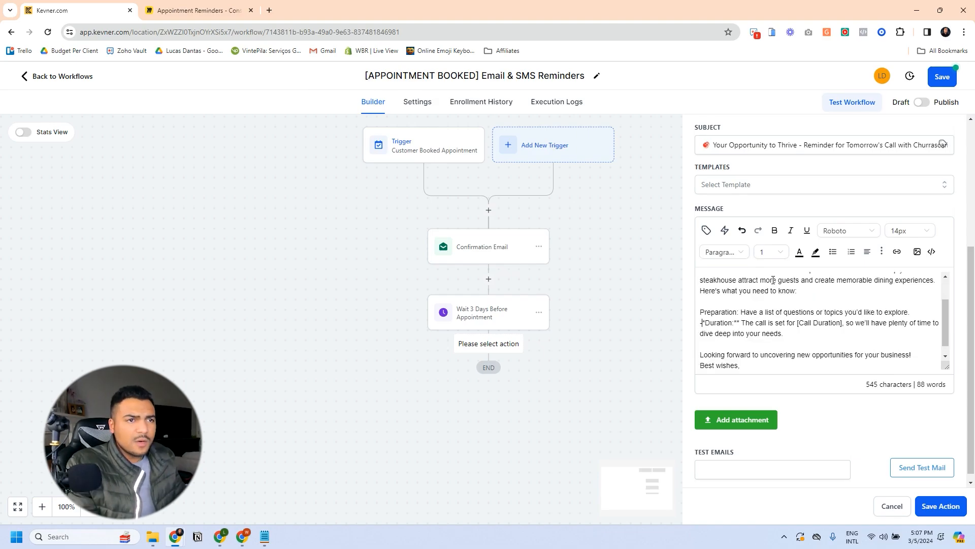
key(ctrl+Right)
key(ctrl+Right)
key(BackSpace)
key(BackSpace)
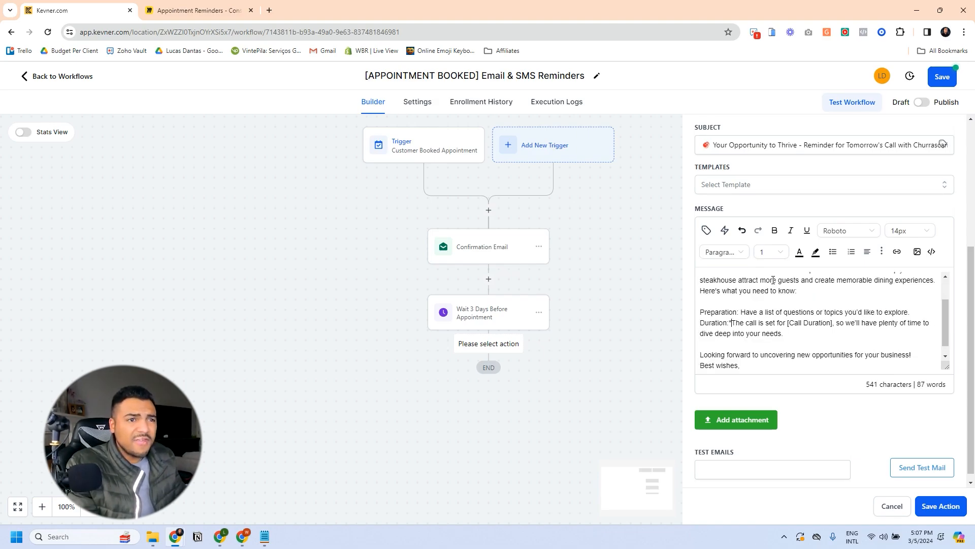
key(ctrl+Right)
key(ctrl+Right)
key(ctrl+Right)
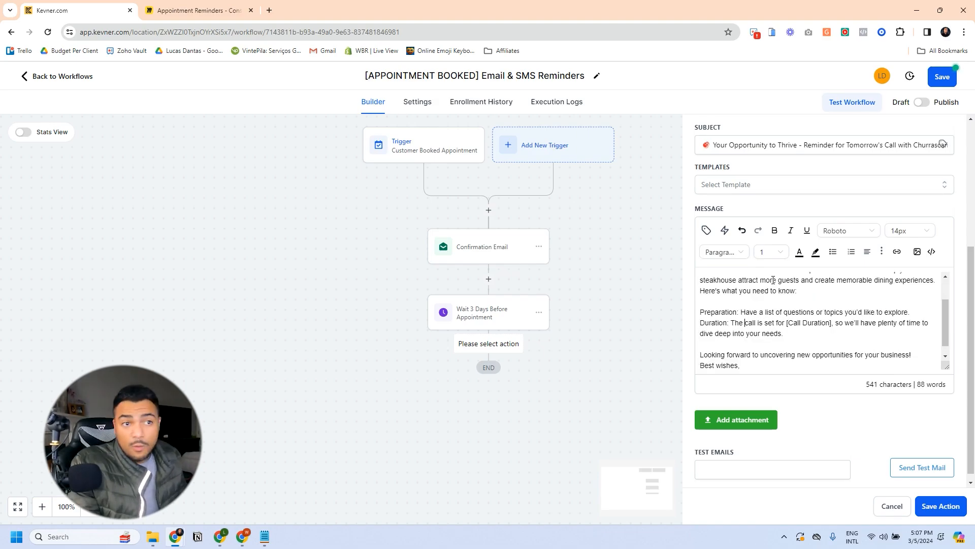
key(Return)
scroll(801, 310, up, 2)
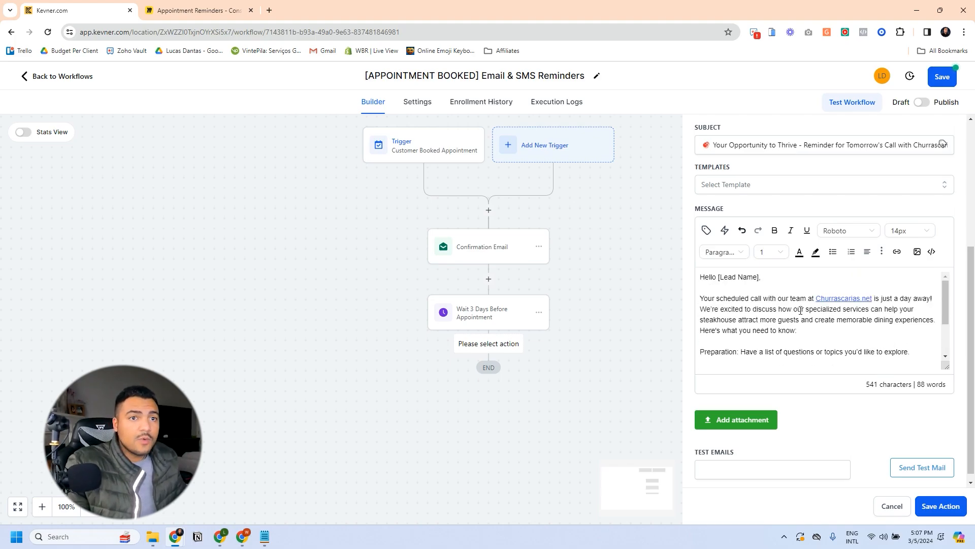
scroll(747, 290, down, 1)
scroll(761, 274, up, 1)
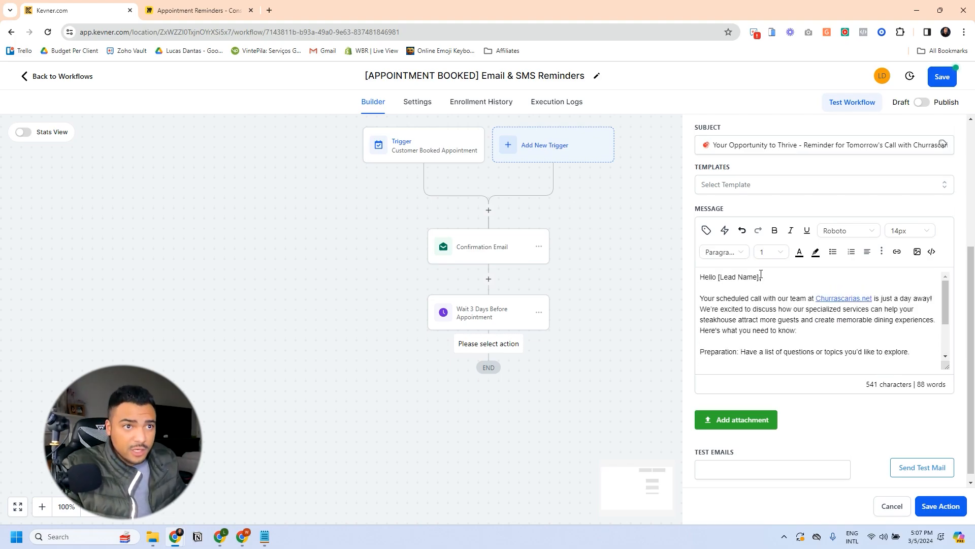
Step: Replace the [Lead Name] placeholder after Hello with the contact's first_name merge field
click(761, 274)
key(ctrl+shift+Left)
key(ctrl+shift+Left)
key(ctrl+shift+Left)
key(ctrl+shift+Left)
key(BackSpace)
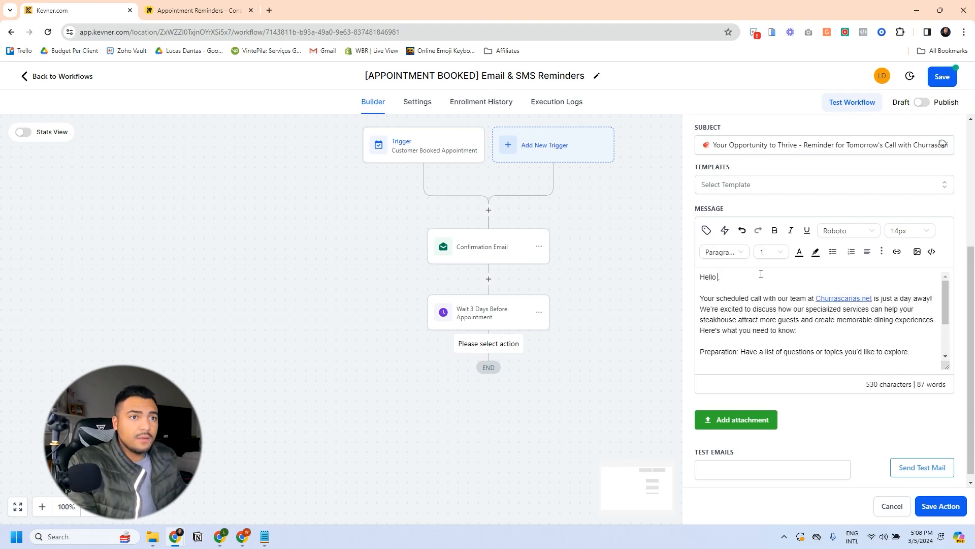
click(706, 228)
click(803, 276)
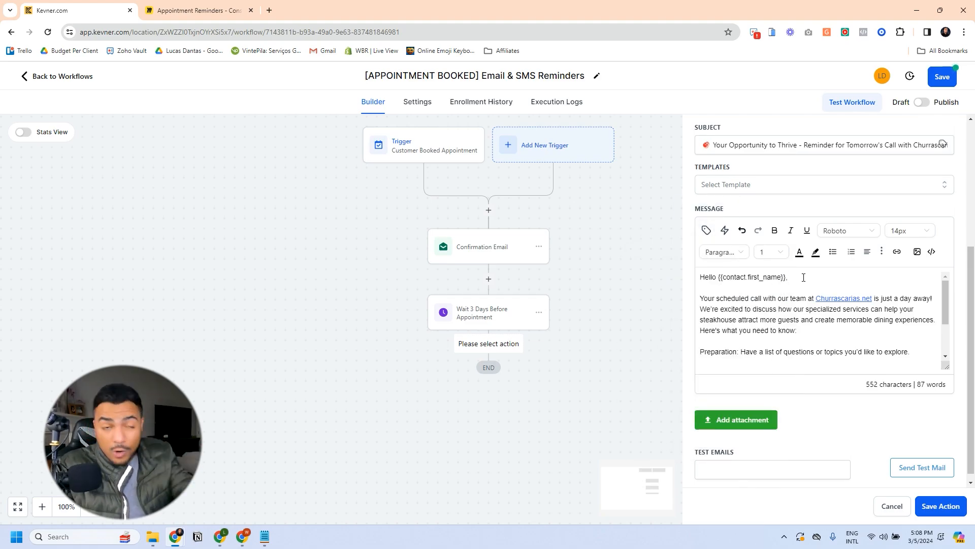
Step: Remove the [Call Duration] placeholder and the whole Duration paragraph, then save the reminder email
scroll(794, 321, down, 1)
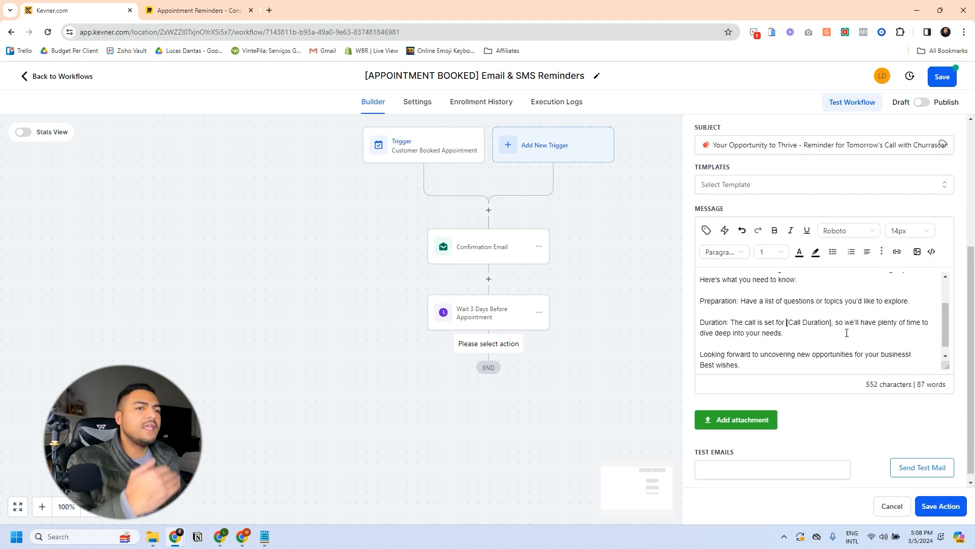
key(shift+Right)
key(shift+Right)
key(shift+Right)
key(shift+Right)
key(shift+Right)
key(shift+Right)
key(shift+Right)
key(shift+Right)
key(shift+Right)
key(shift+Right)
key(shift+Right)
key(shift+Right)
key(shift+Right)
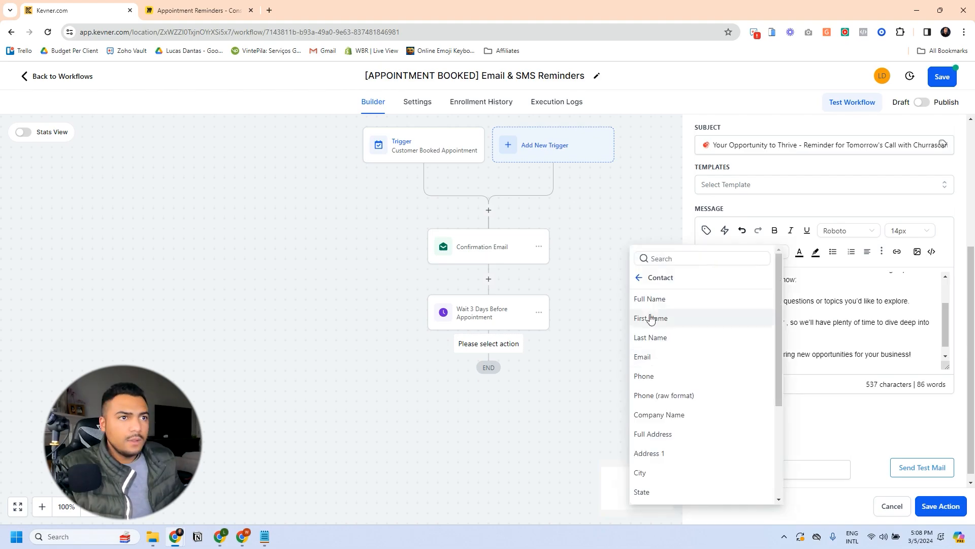
click(640, 280)
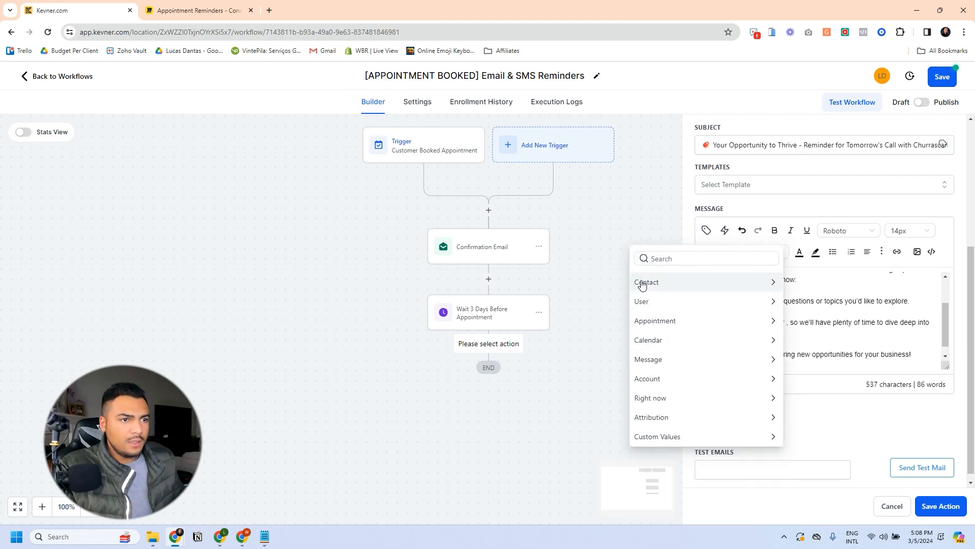
click(814, 315)
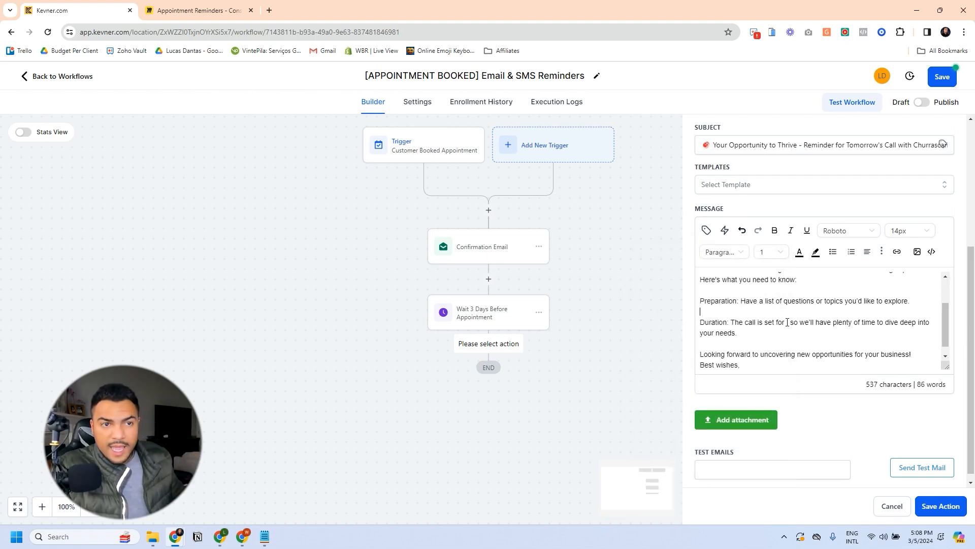
click(706, 230)
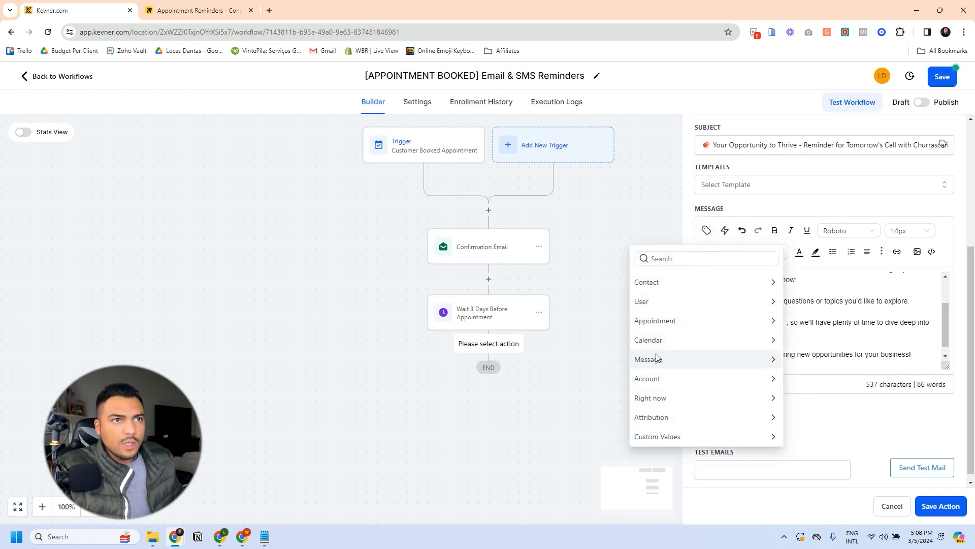
click(686, 321)
scroll(671, 429, down, 3)
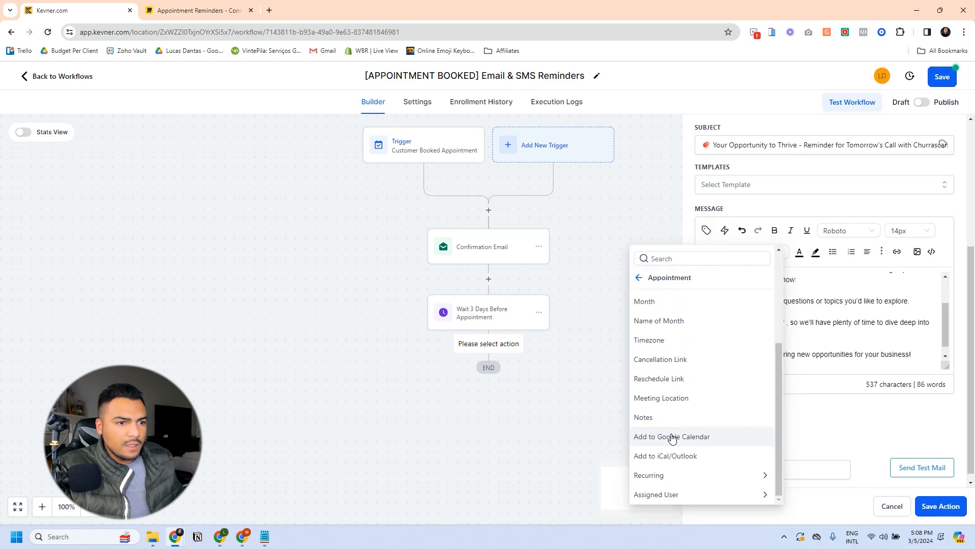
click(788, 322)
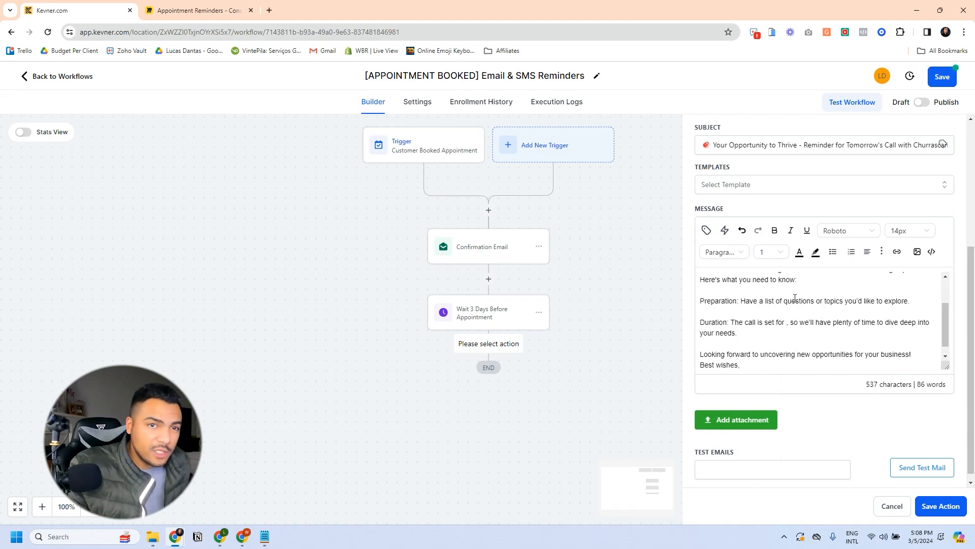
key(Home)
key(ctrl+shift+Down)
key(BackSpace)
key(BackSpace)
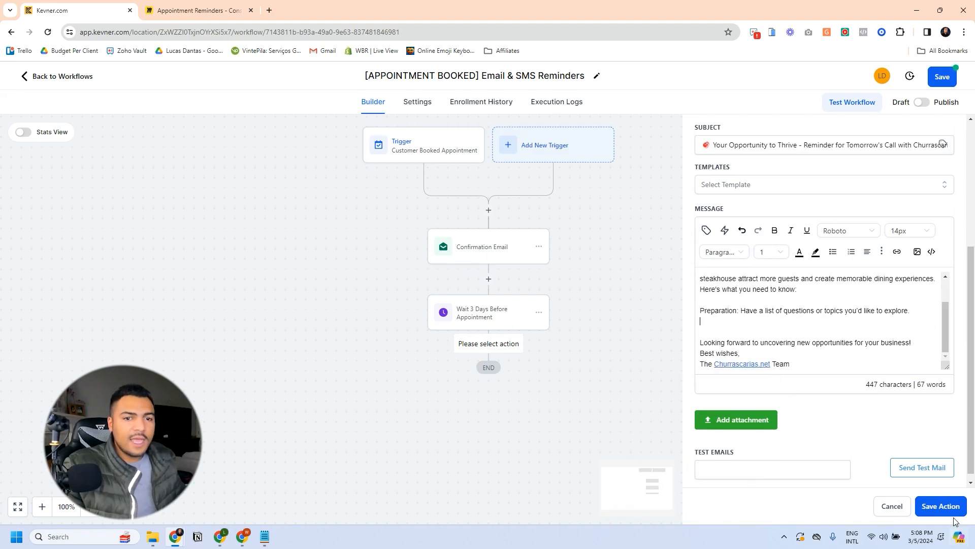
click(941, 506)
Step: Add the Date & Time line from the confirmation email and make the Preparation label bold
click(478, 242)
scroll(798, 325, down, 5)
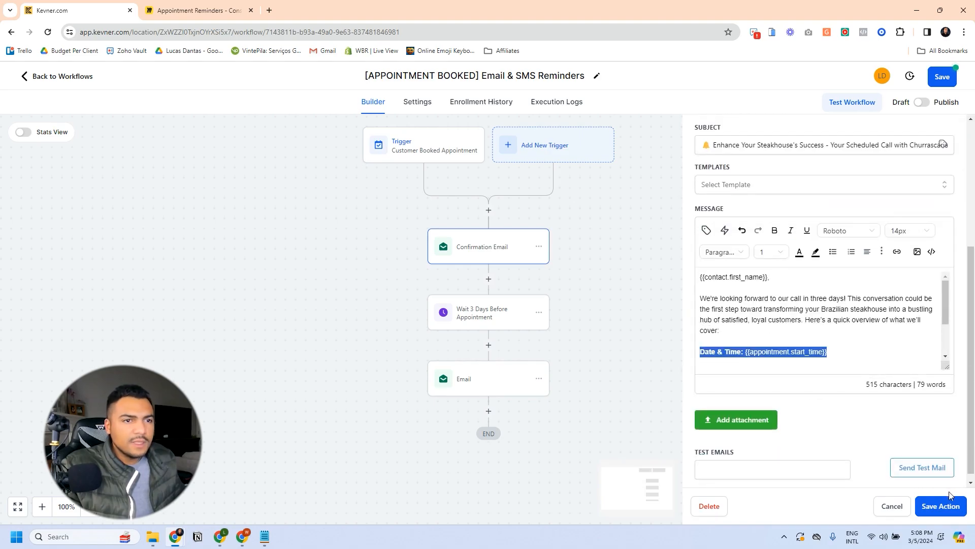
click(940, 506)
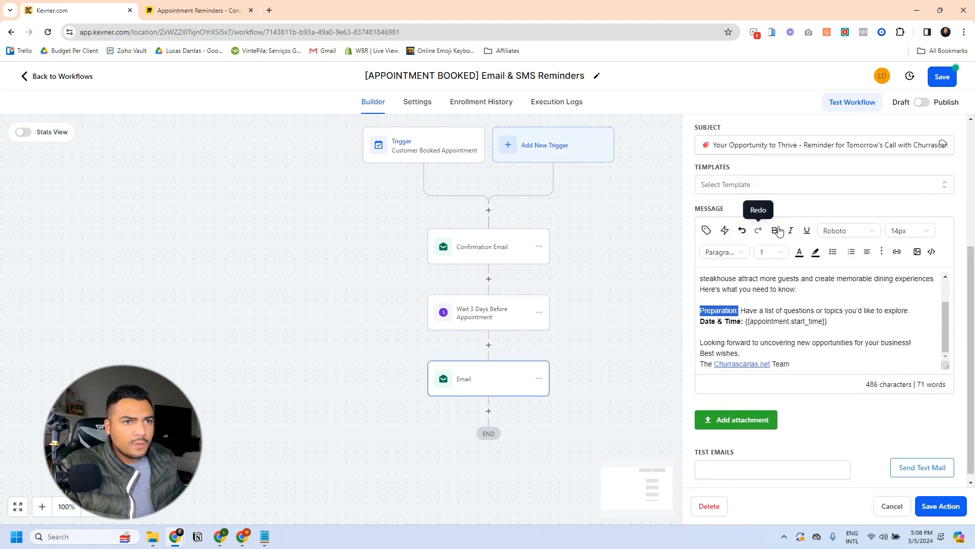
click(775, 231)
click(785, 321)
scroll(774, 316, down, 1)
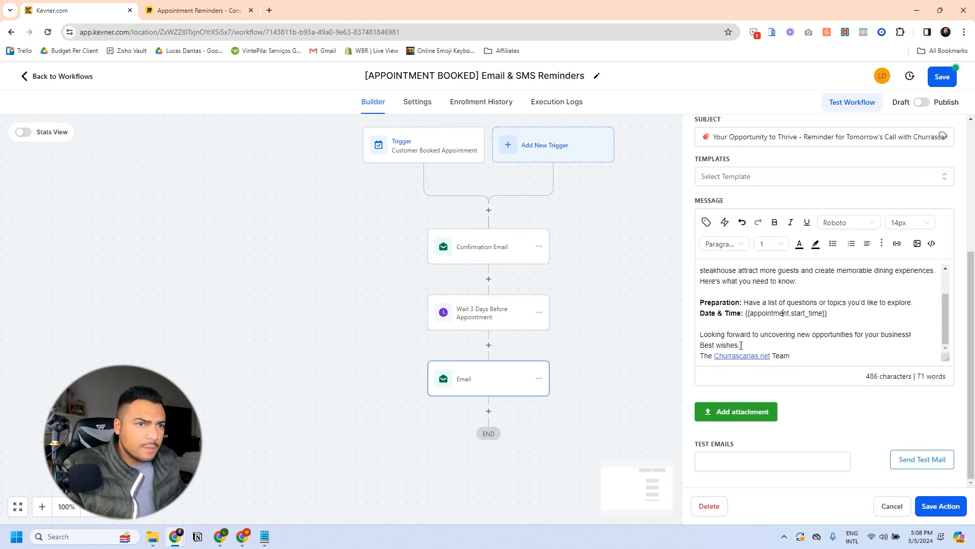
click(471, 376)
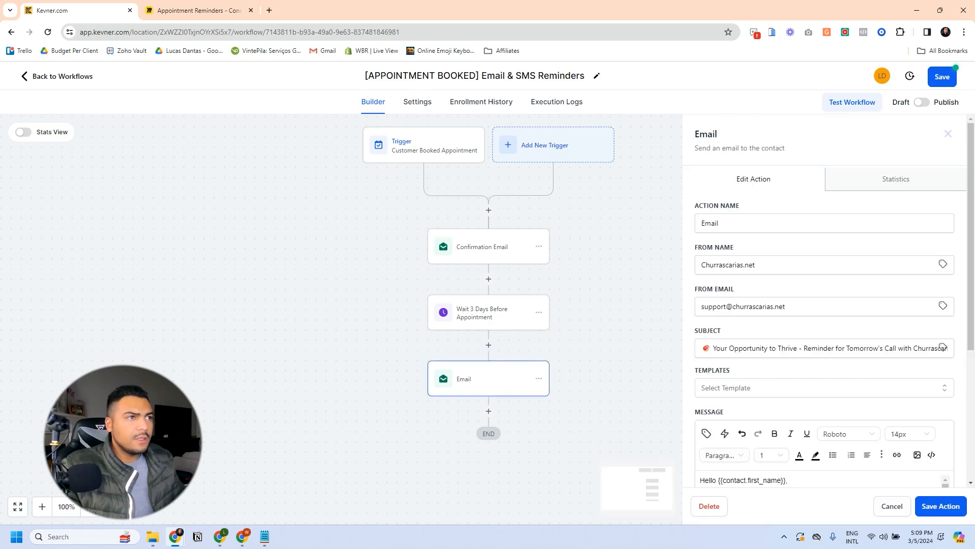
Step: Rename the old confirmation email step to 'Three Days Before the Scheduled Call' and save it
double_click(725, 224)
text(One Day Before the Scheduled Call)
click(933, 504)
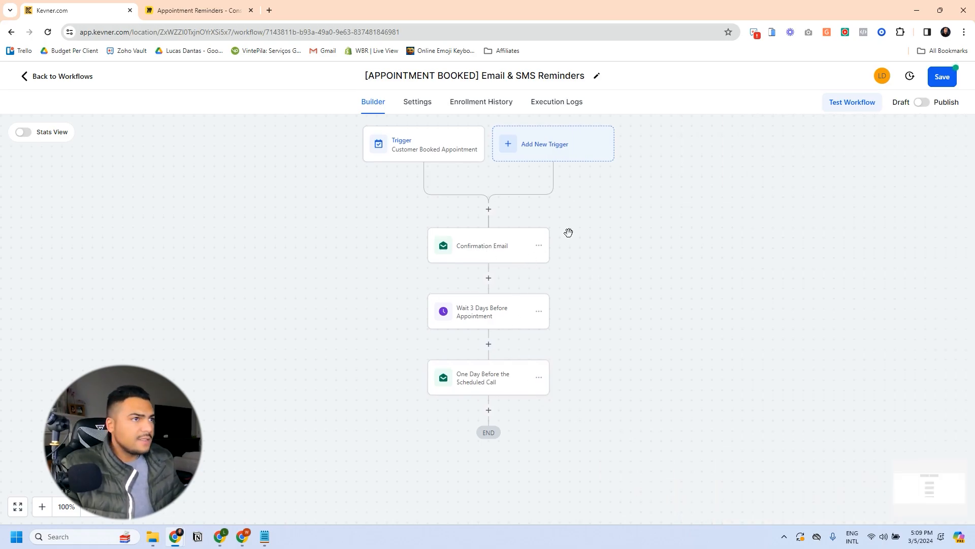
click(495, 242)
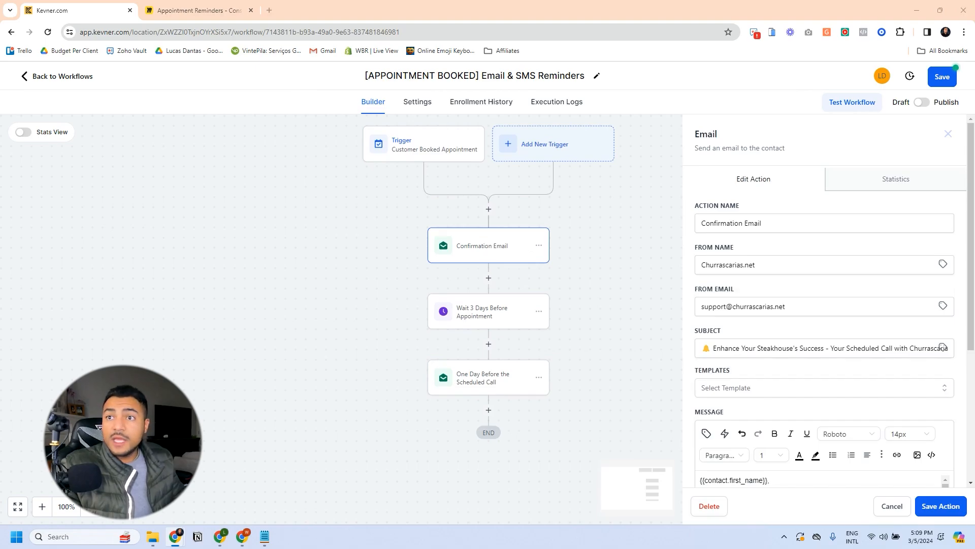
Step: Add a Send Email step right after the trigger and paste the Appointment Confirmation message
click(777, 218)
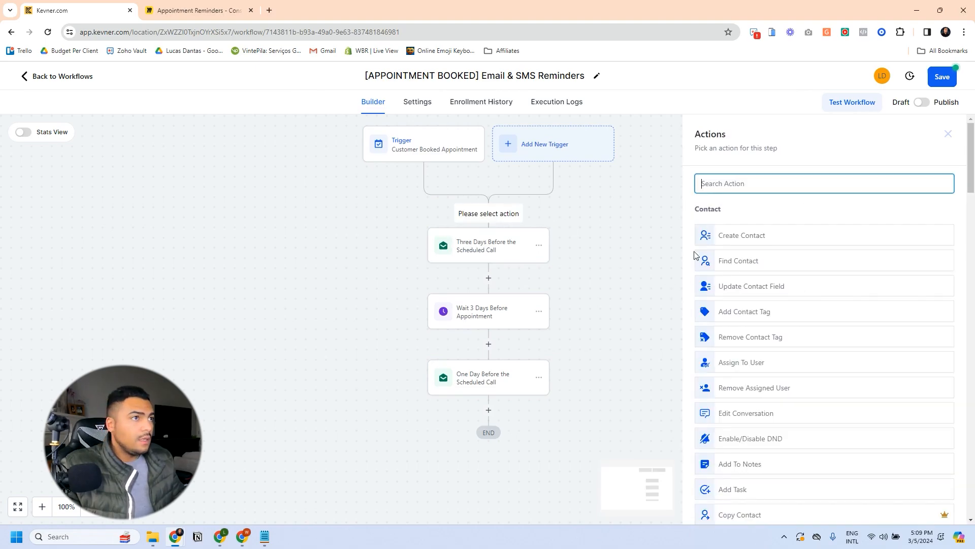
text(email)
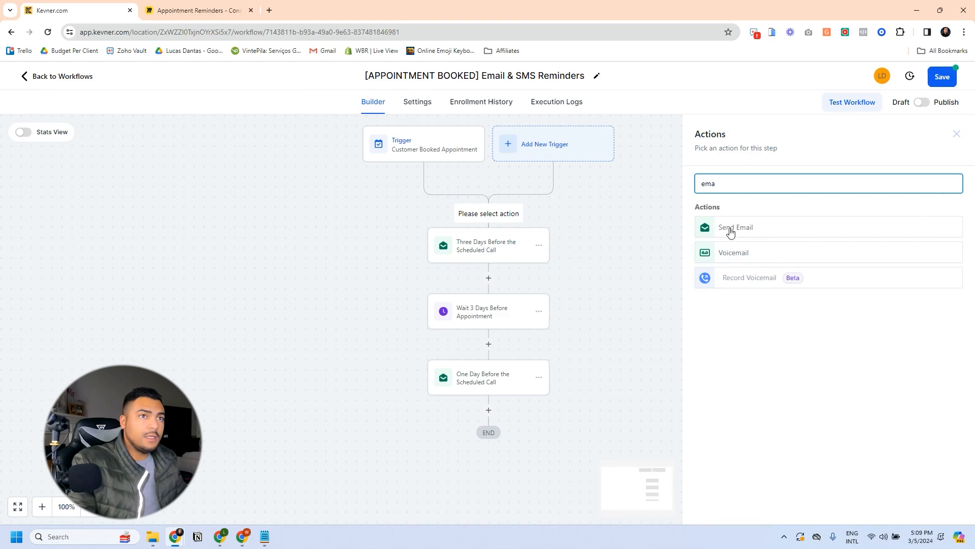
click(728, 226)
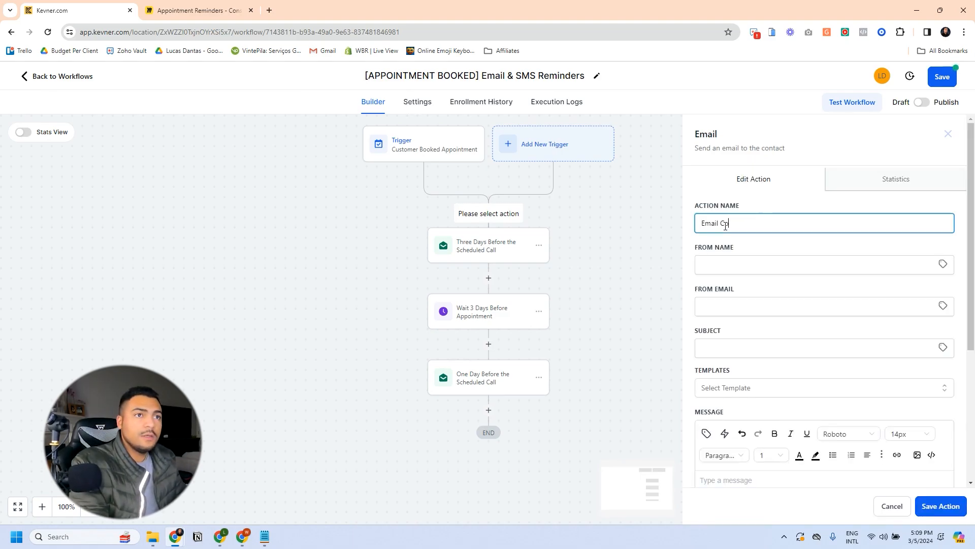
double_click(726, 223)
key(ctrl+a)
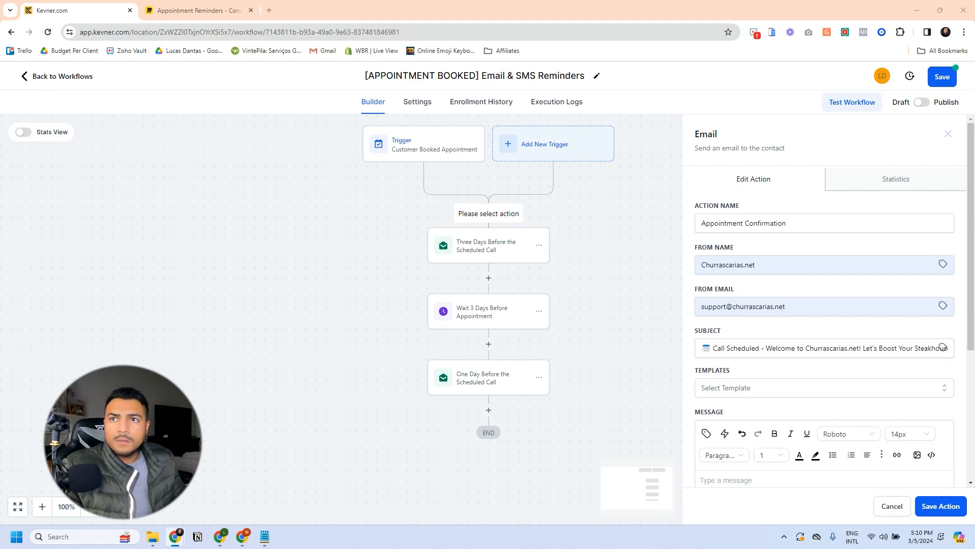
click(719, 274)
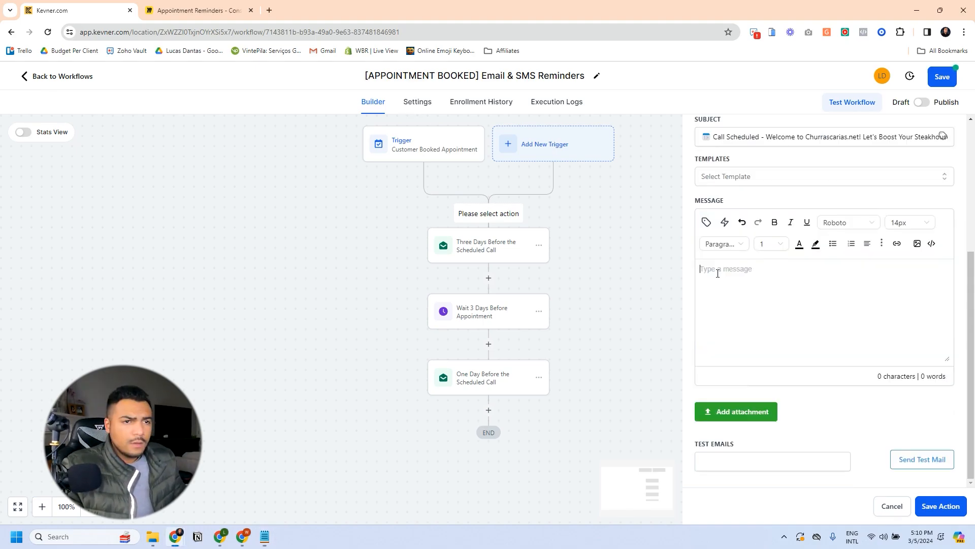
key(ctrl+v)
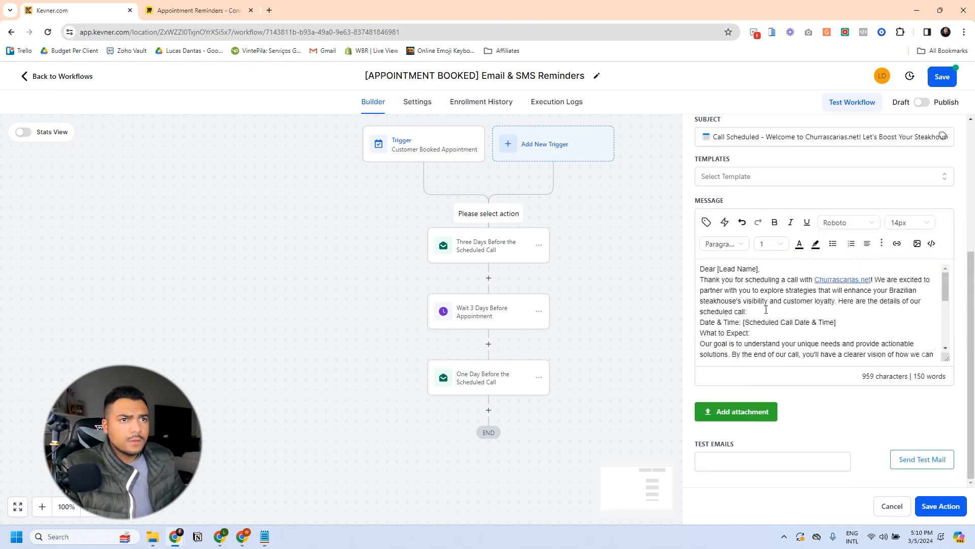
scroll(768, 304, up, 1)
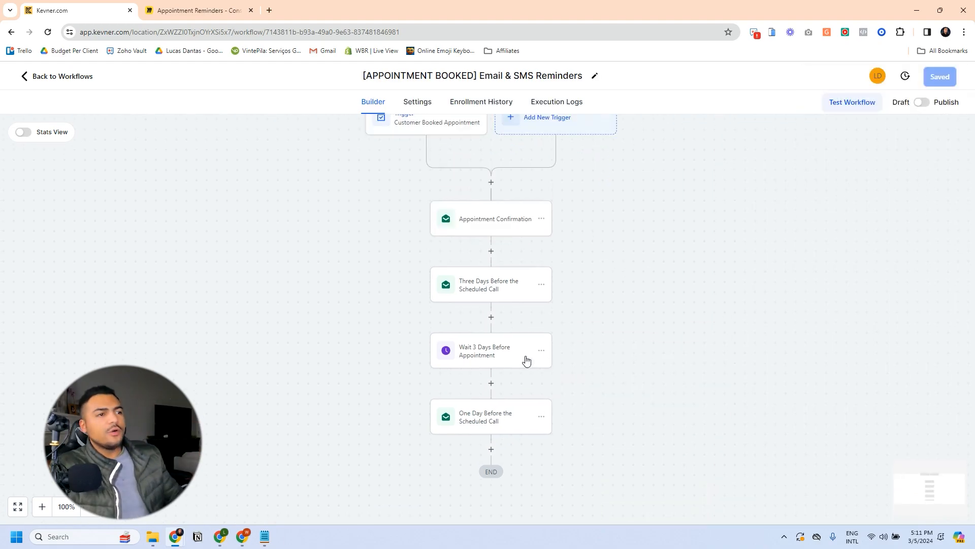
Step: Copy the Wait 3 Days Before Appointment step and paste it after Appointment Confirmation
click(544, 355)
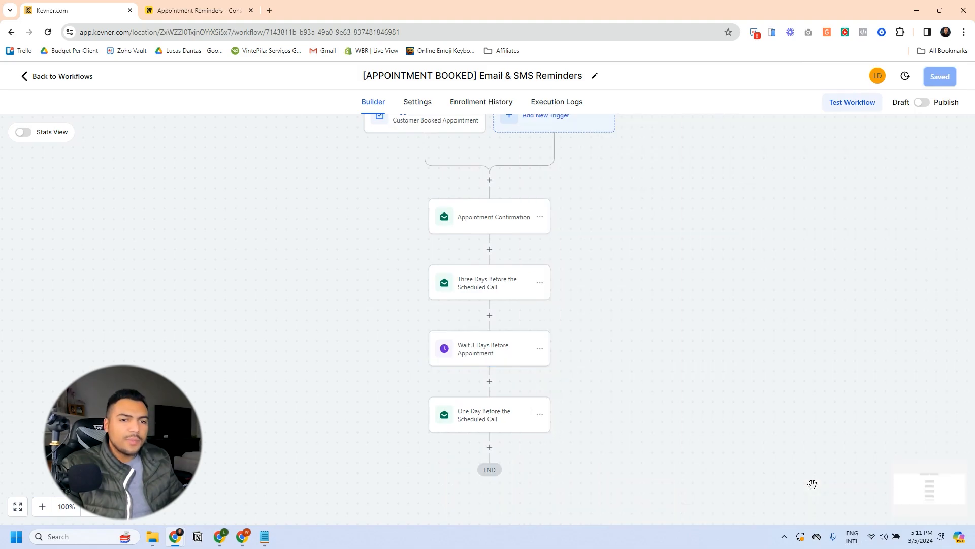
click(886, 505)
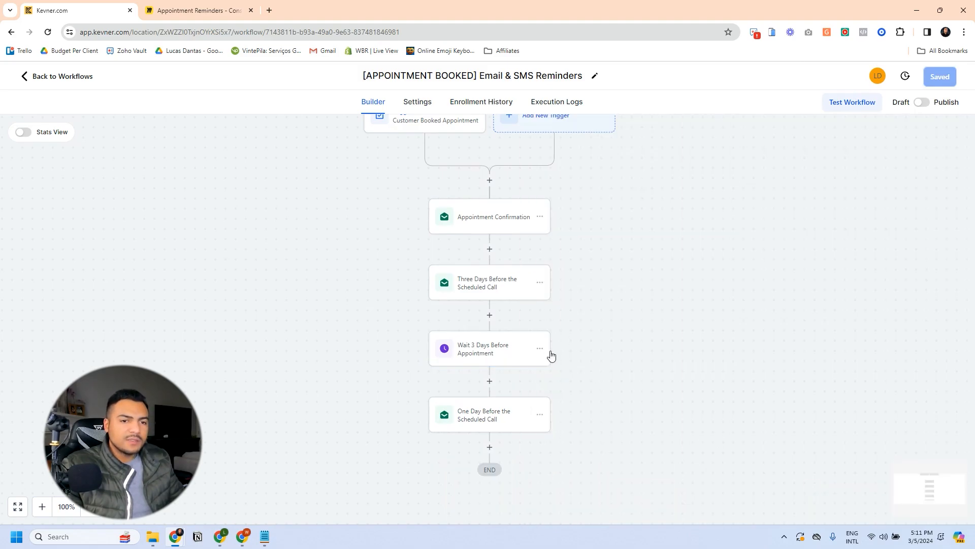
click(539, 348)
mouse_move(577, 389)
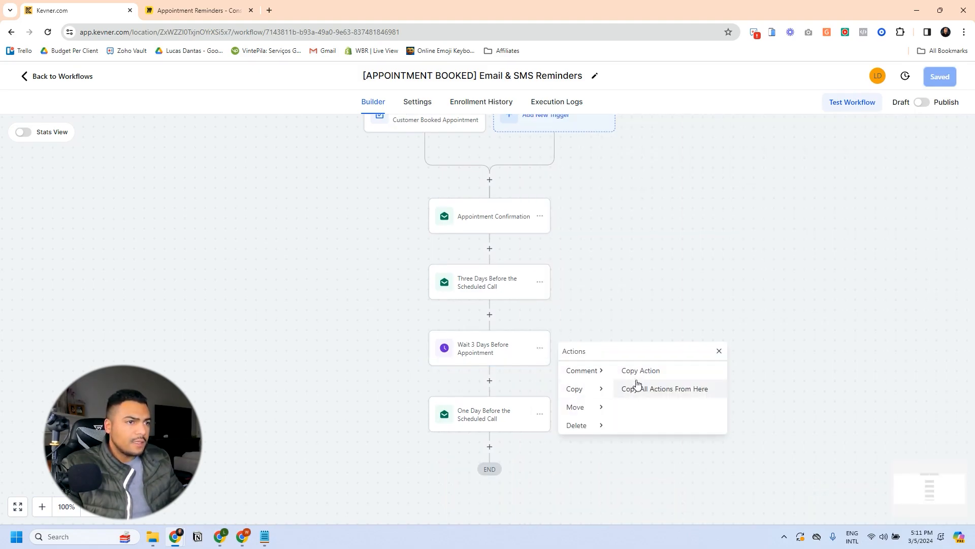
click(645, 372)
click(491, 250)
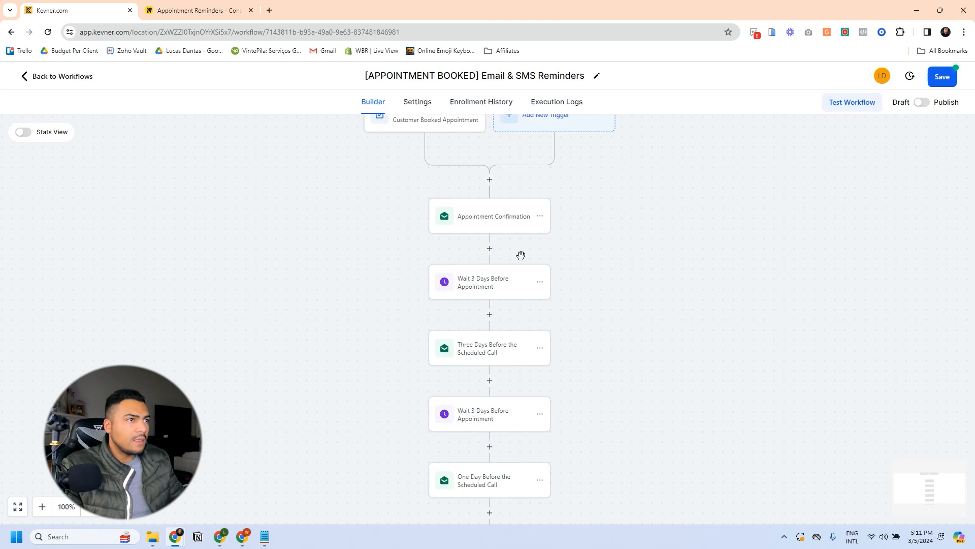
scroll(491, 228, up, 2)
scroll(519, 262, down, 1)
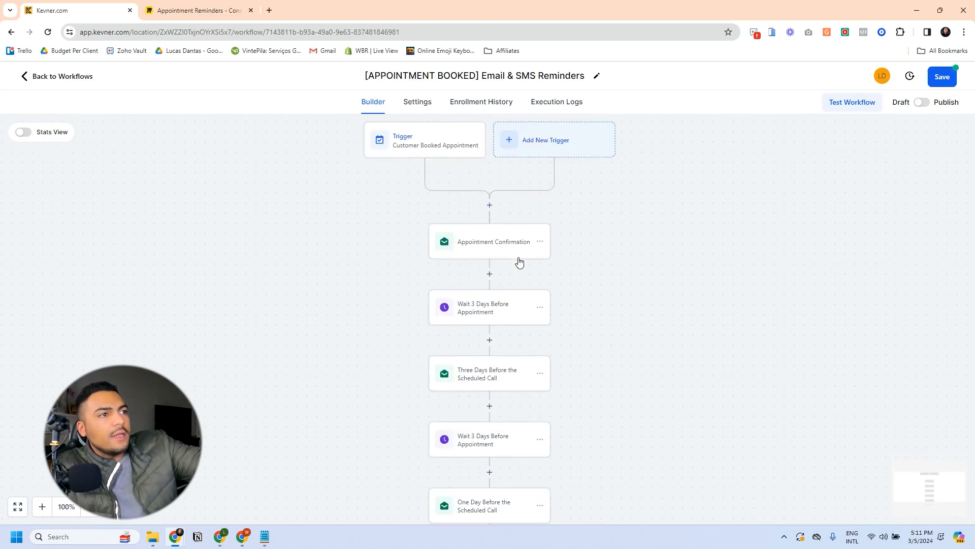
Step: Save the pasted wait step unchanged and open the later wait step's settings
click(487, 307)
click(929, 510)
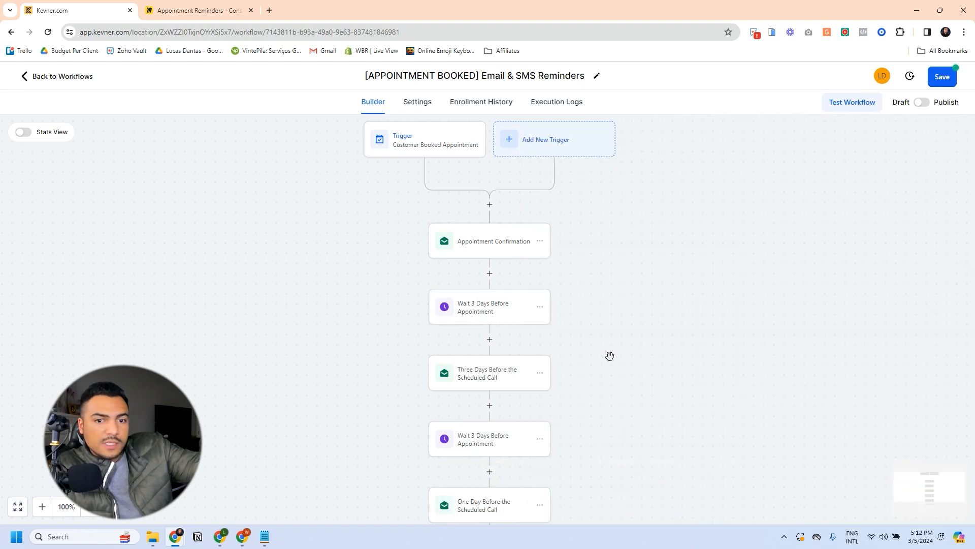
scroll(483, 327, down, 2)
scroll(488, 326, up, 3)
scroll(489, 313, down, 2)
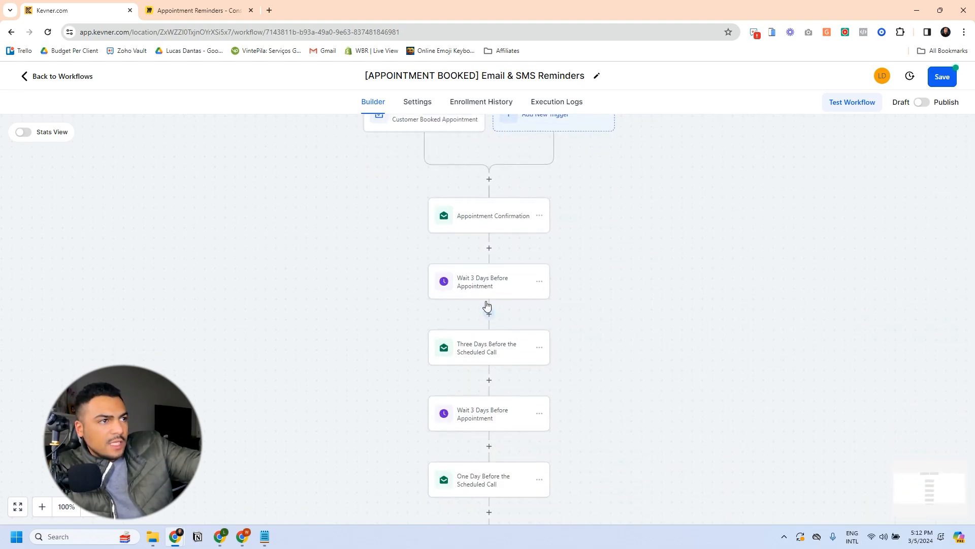
scroll(486, 307, down, 2)
scroll(495, 297, down, 2)
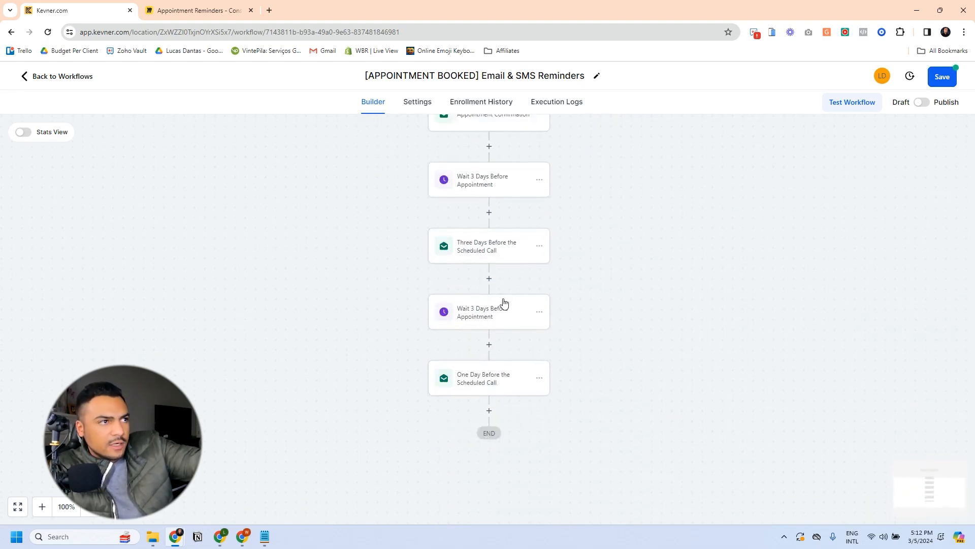
scroll(496, 370, up, 5)
scroll(493, 370, down, 1)
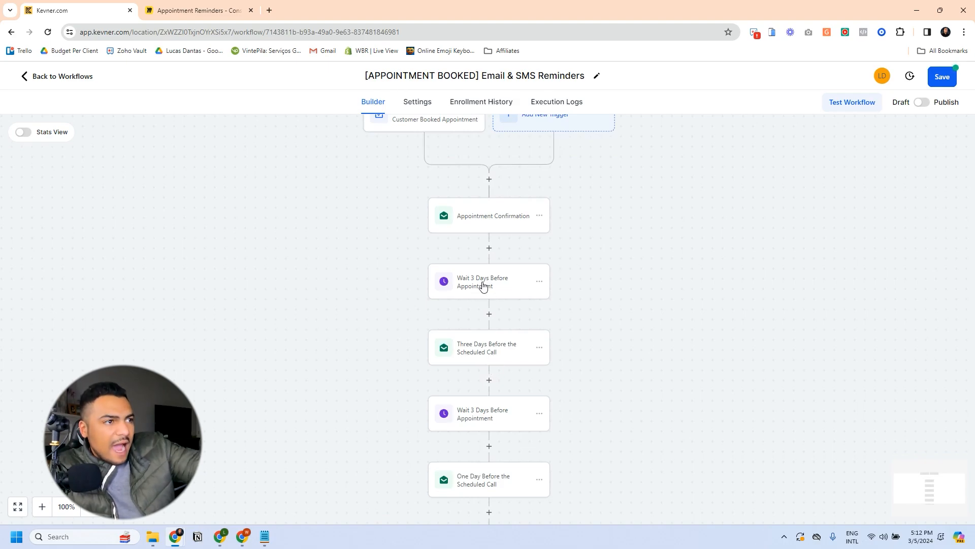
scroll(483, 286, down, 3)
click(485, 338)
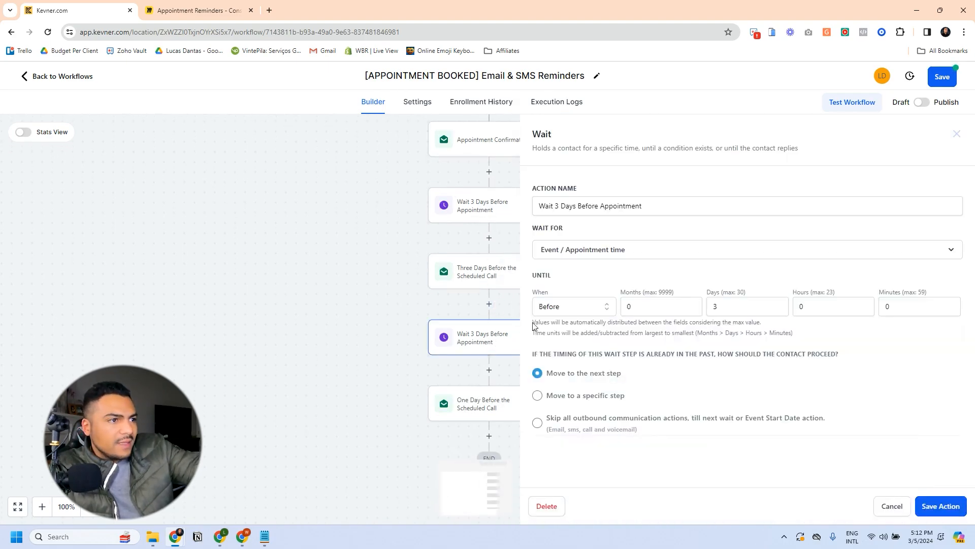
Step: Change the second wait to 1 day and rename it Wait 1 Day
click(715, 307)
click(560, 210)
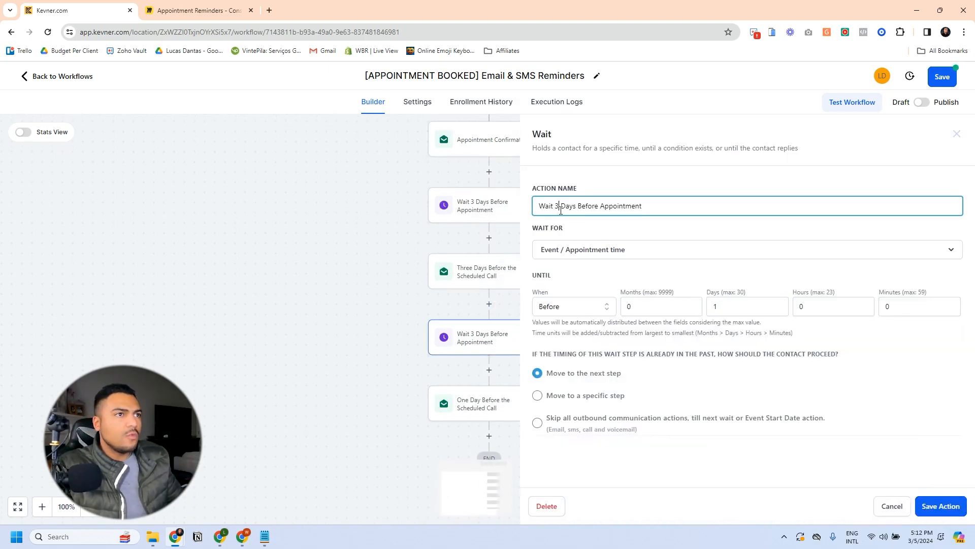
key(BackSpace)
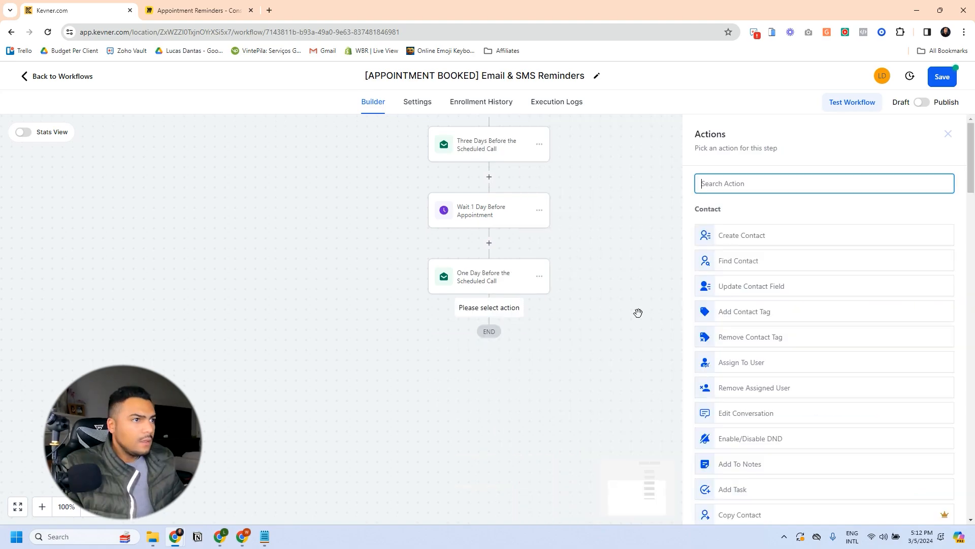
Step: Add a final Wait step named '3 Hours Before Appointment' with a 3-hour duration
text(wa)
click(734, 226)
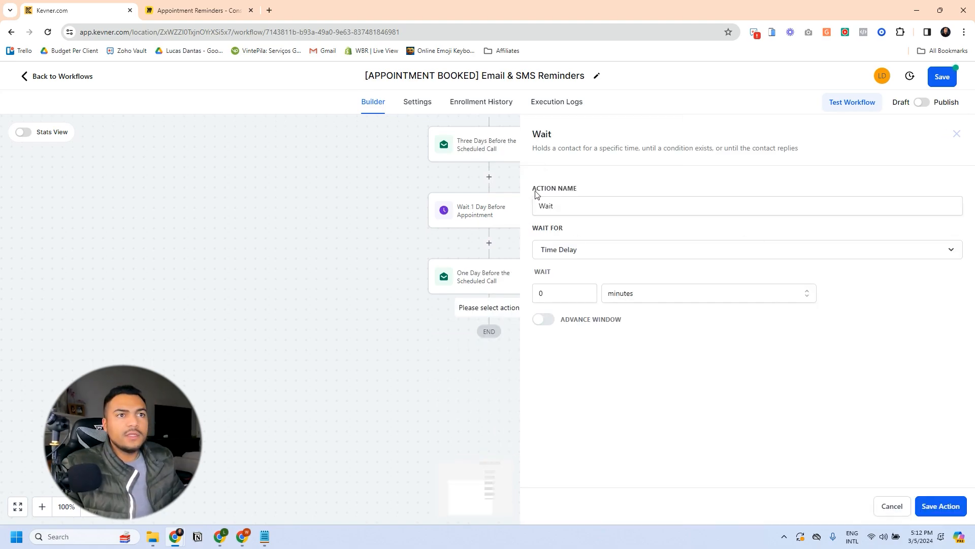
click(573, 201)
text(3 Hours Before Appointment)
double_click(552, 297)
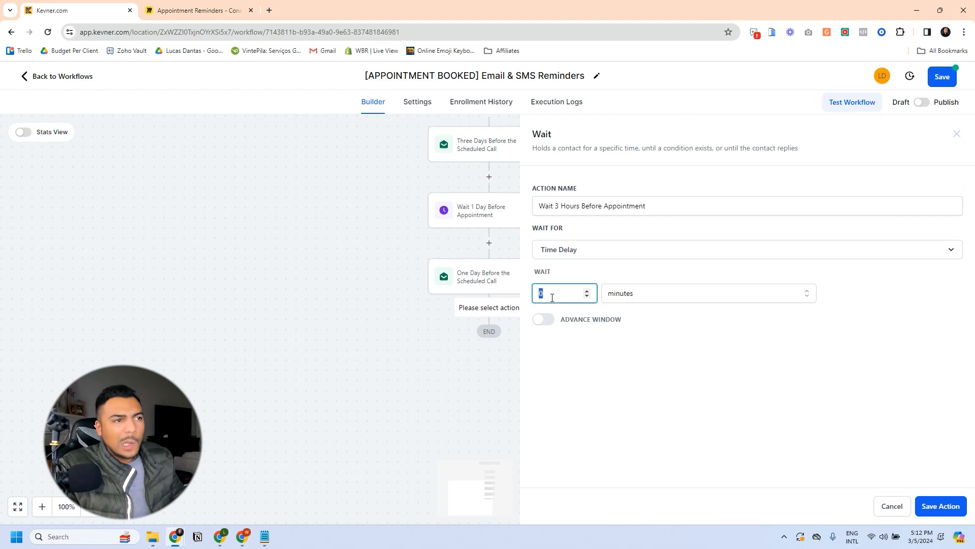
text(3)
click(631, 300)
click(621, 330)
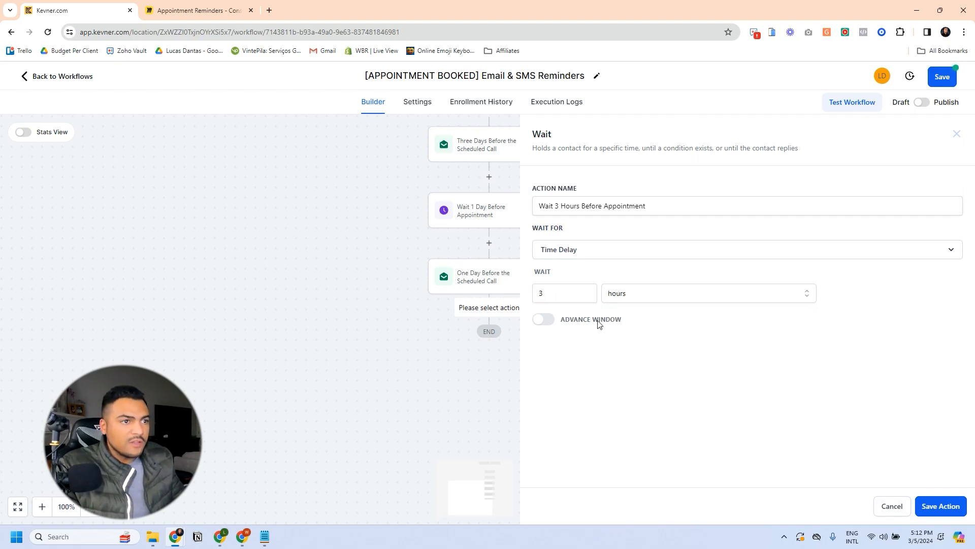
Step: Set the wait to the appointment time event, 3 hours before
click(570, 250)
scroll(590, 351, down, 3)
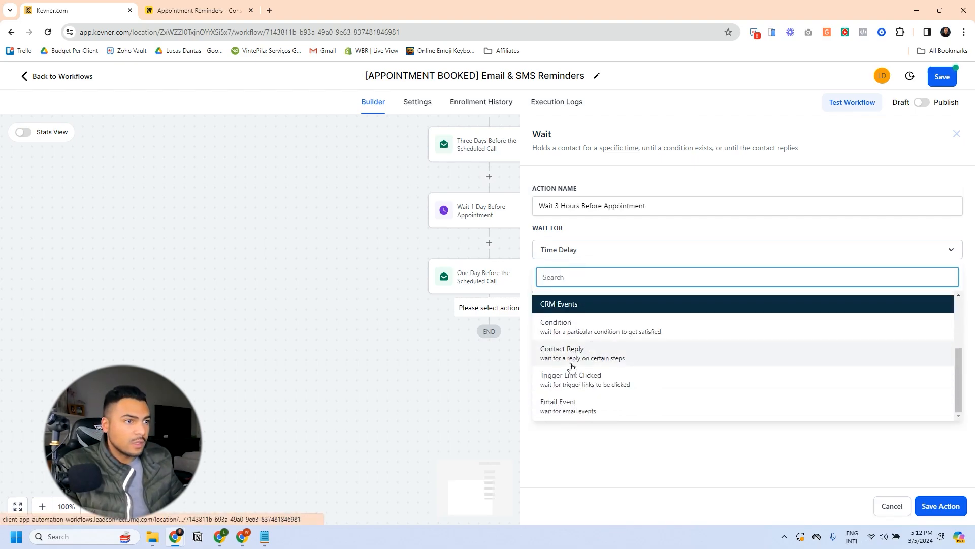
click(596, 349)
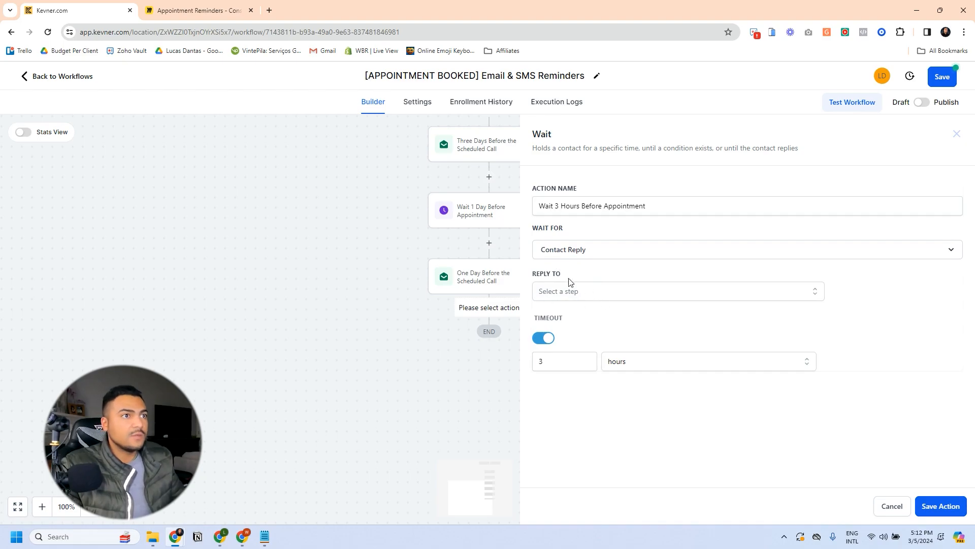
double_click(816, 303)
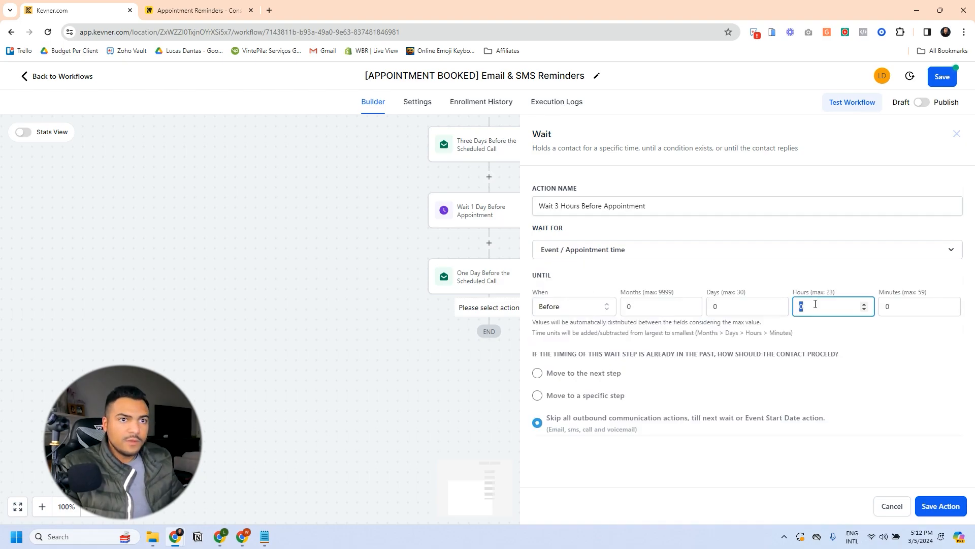
text(3)
click(720, 453)
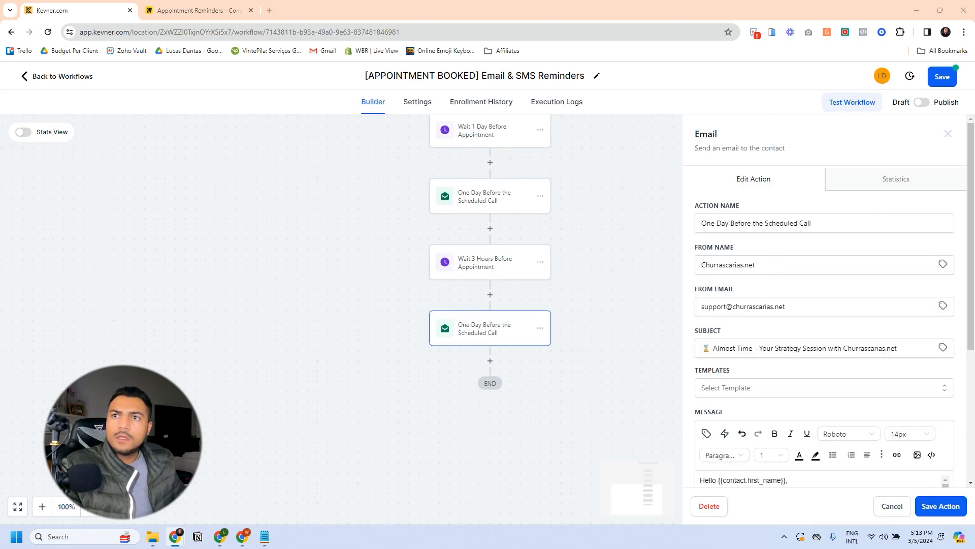
Step: Rename the copied email 'Three Hours Before the Scheduled Call' and replace its opening paragraph
triple_click(745, 222)
text(Three Hours Before the Scheduled Call)
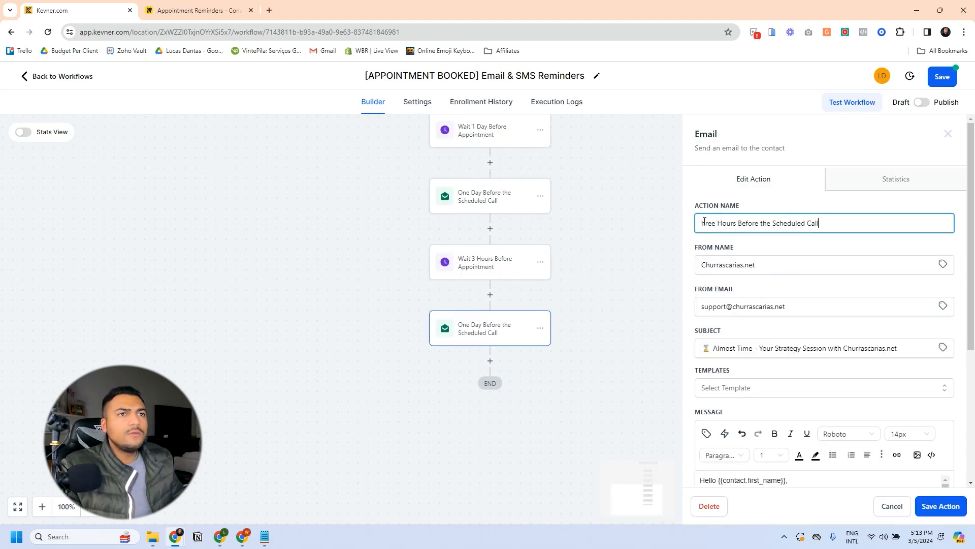
key(ctrl+v)
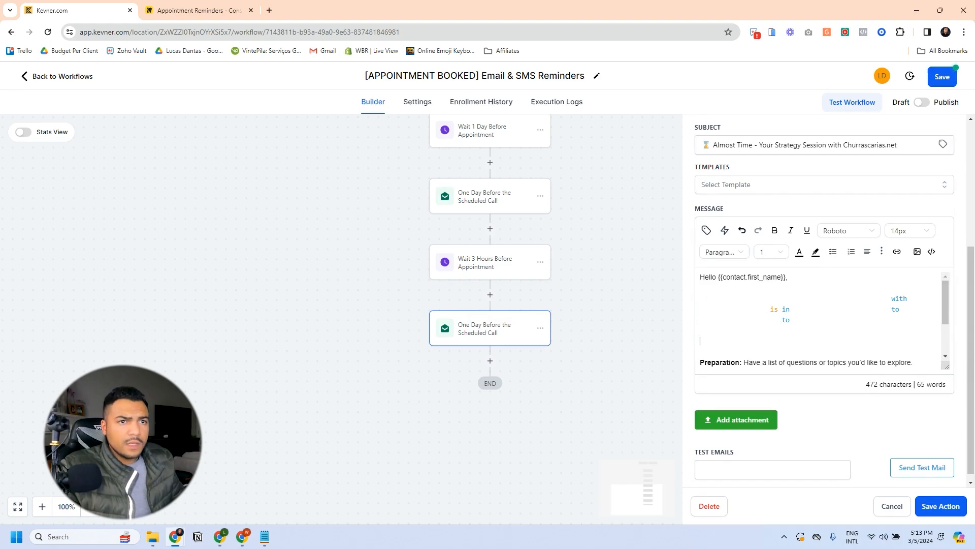
key(ctrl+z)
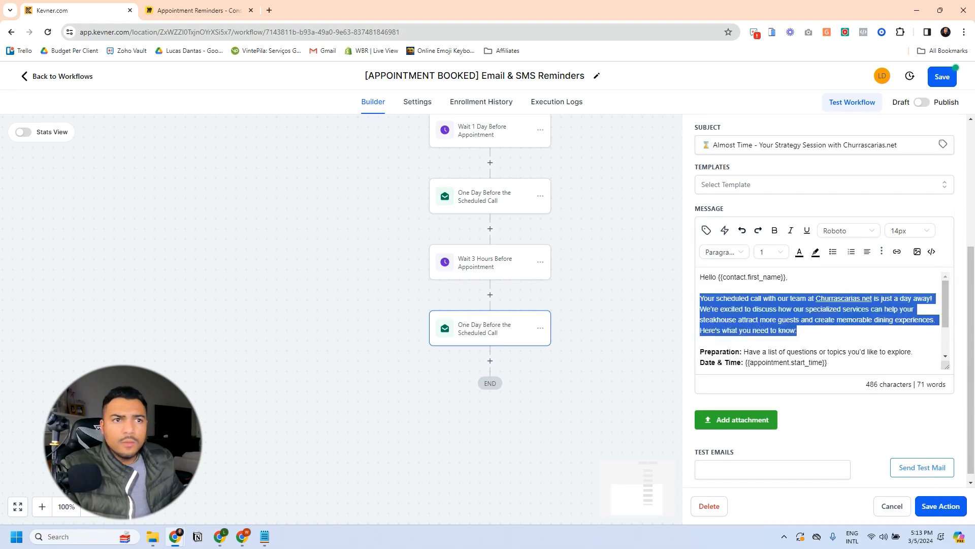
drag(800, 331, 694, 305)
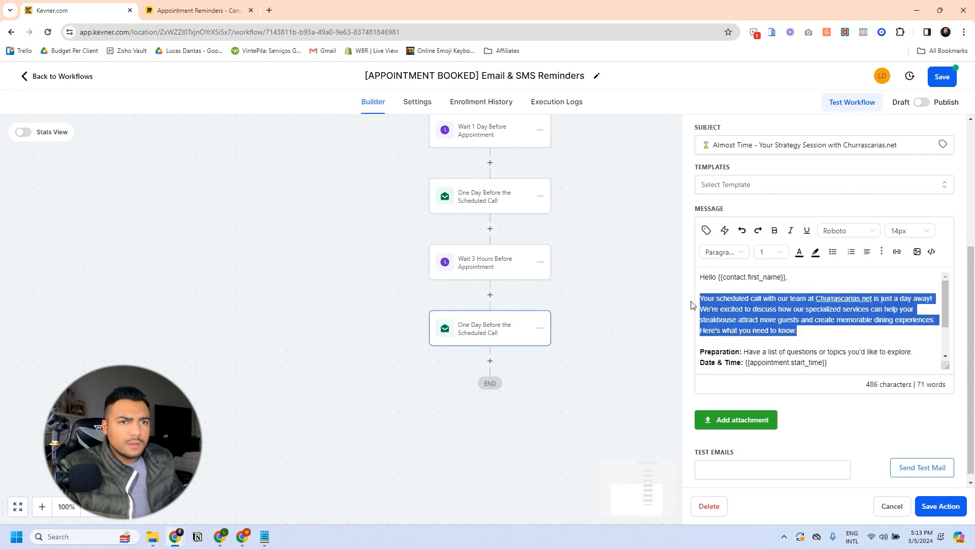
text(Just a quick reminder that your strategy session with Churrascarias.net is in three hours. We're ready to discuss innovative solutions to boost your steakhouse's foot traffic and customer loyalty. Here's a last-minute checklist:)
key(BackSpace)
Step: Replace the Preparation line with a 'Meeting:' label and the appointment Meeting Location field
double_click(702, 341)
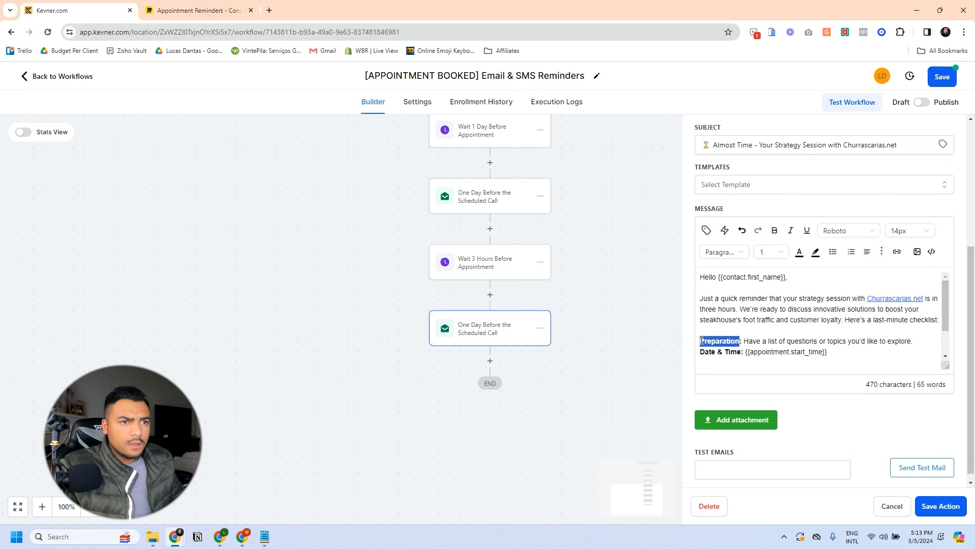
key(shift+Down)
key(BackSpace)
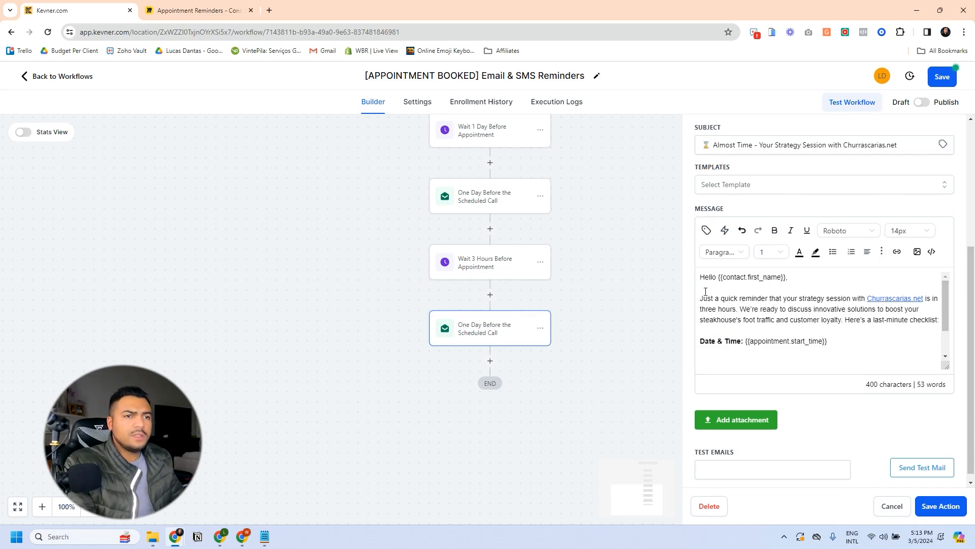
click(707, 230)
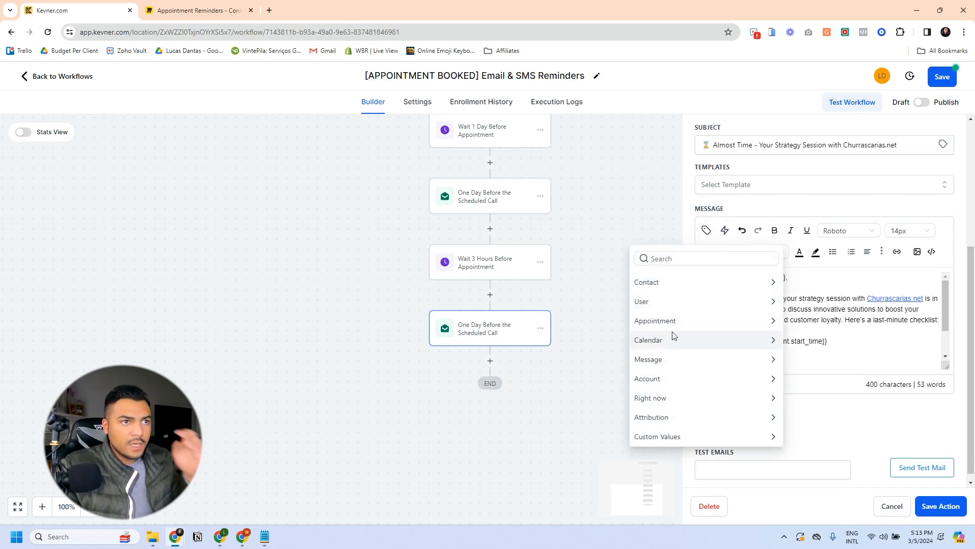
click(655, 321)
scroll(666, 386, down, 3)
click(666, 447)
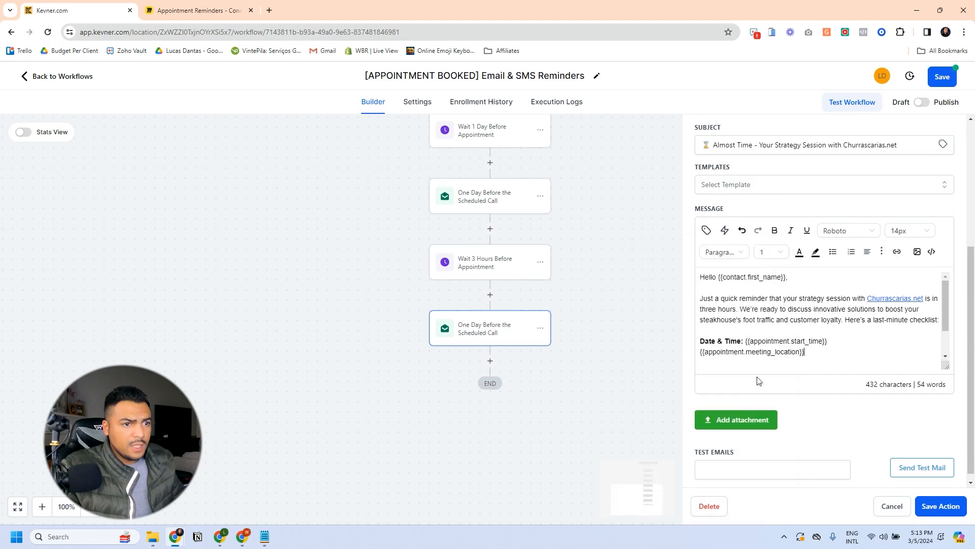
click(704, 351)
text(Meeting:)
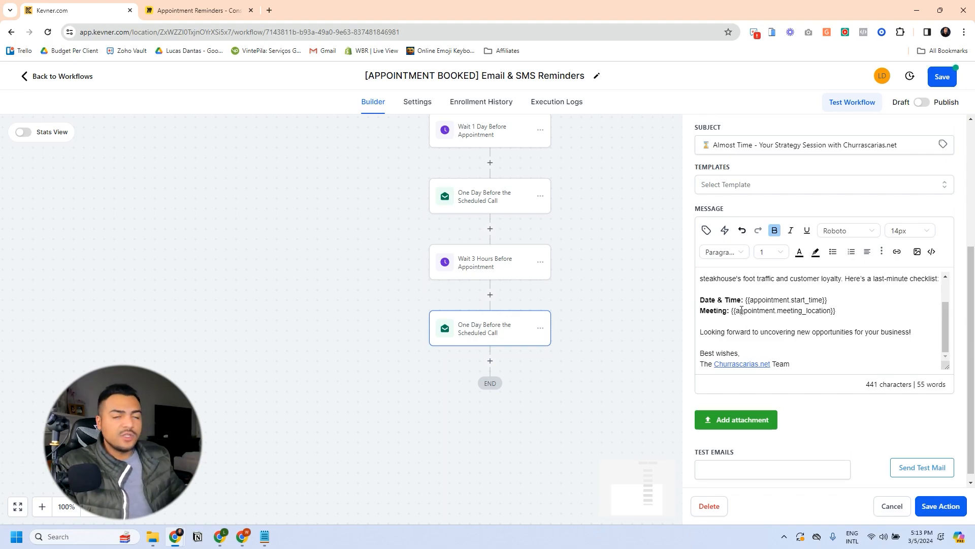
drag(836, 310, 736, 311)
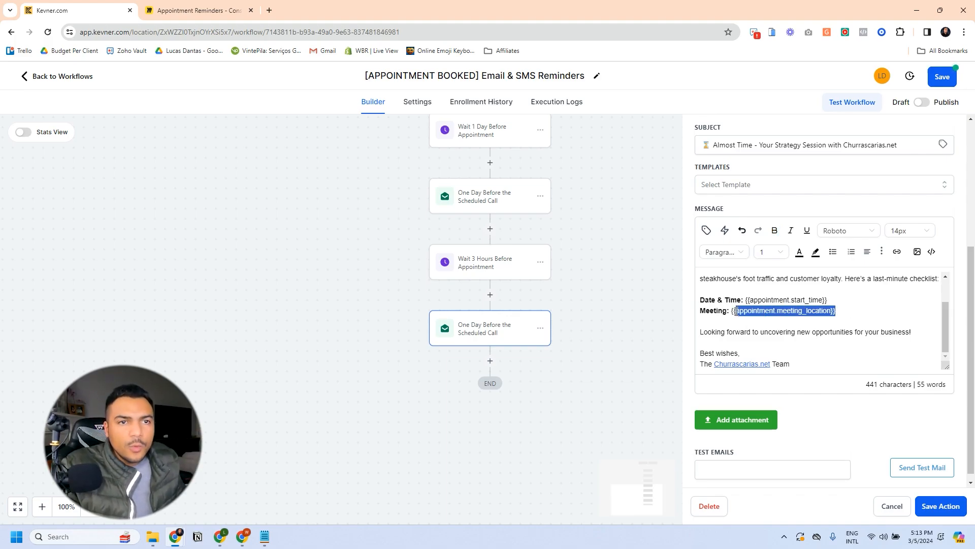
click(749, 311)
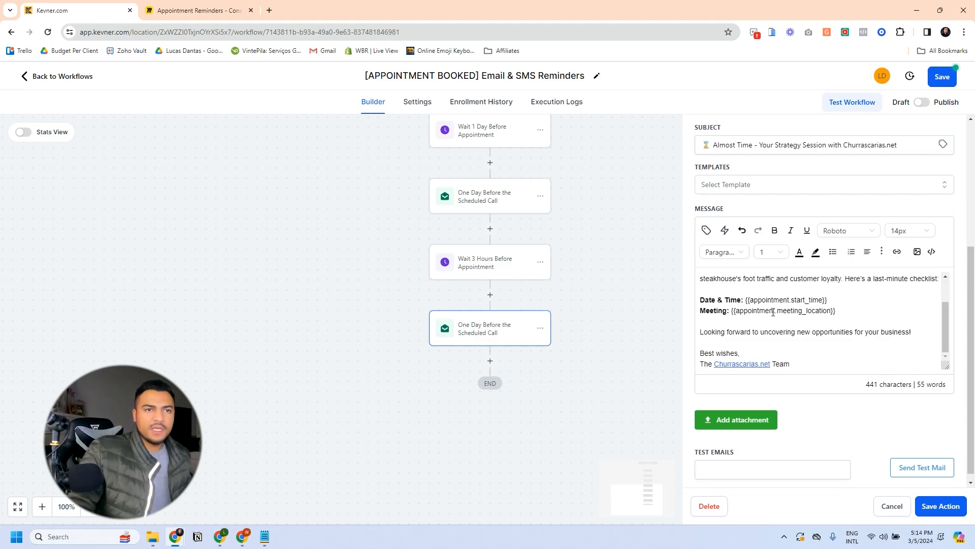
key(alt+Tab)
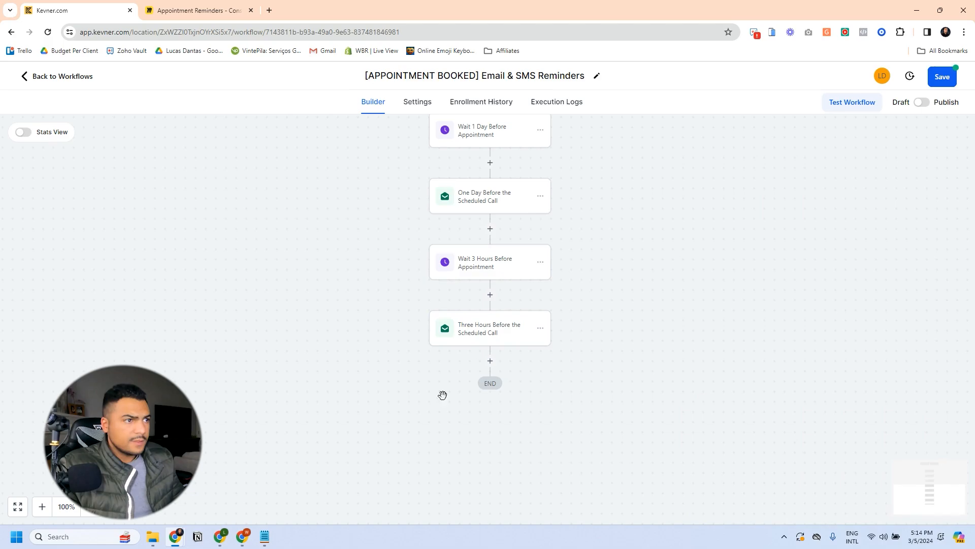
Step: Copy the Wait 3 Hours step to the end, set it to 1 hour, and rename it
click(489, 361)
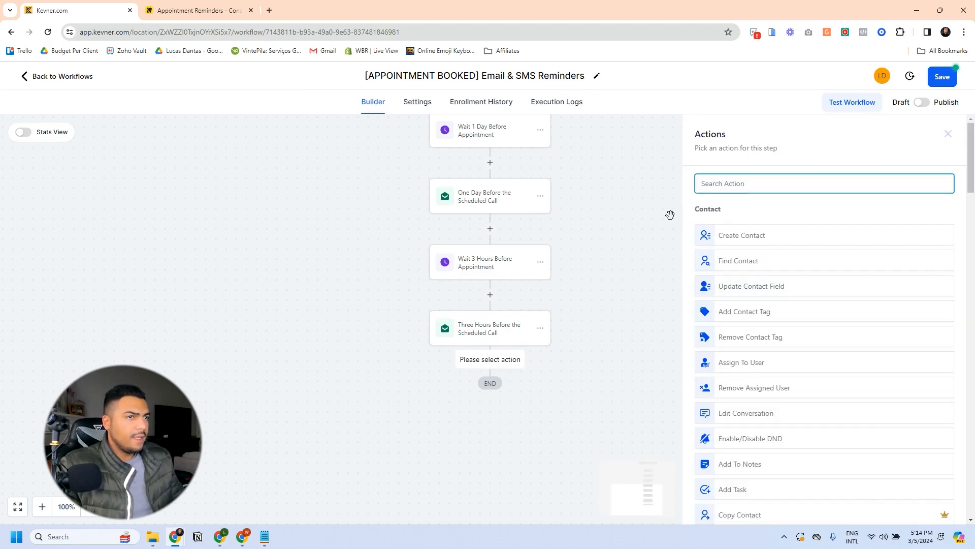
click(670, 215)
click(540, 262)
click(600, 304)
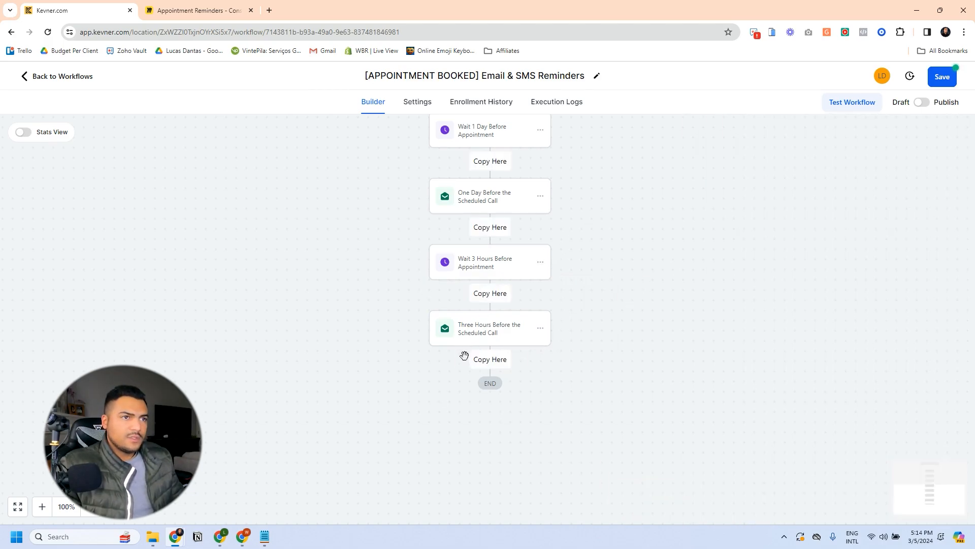
click(490, 361)
click(802, 306)
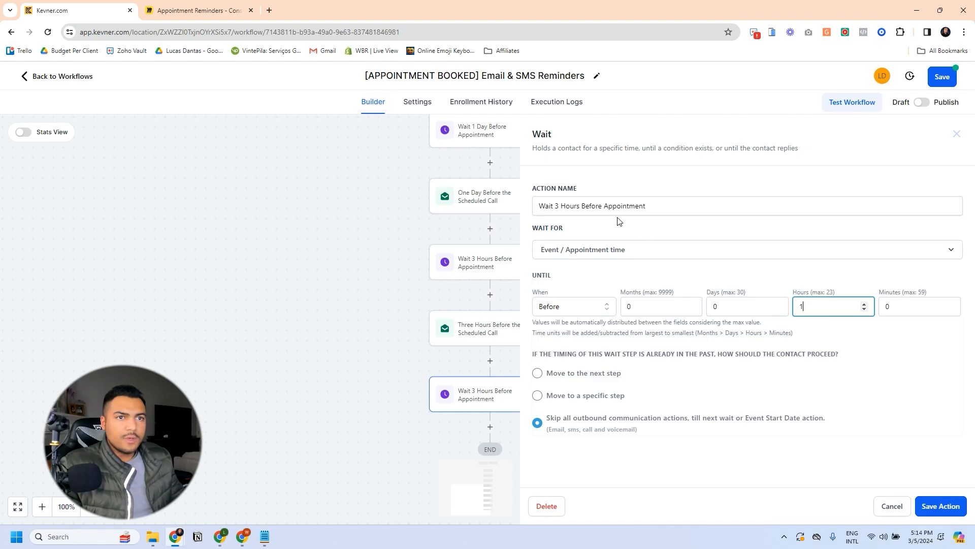
click(553, 206)
click(503, 370)
Step: Add a final SMS step with the pasted 1-hour reminder text and the Meeting Location link
click(491, 355)
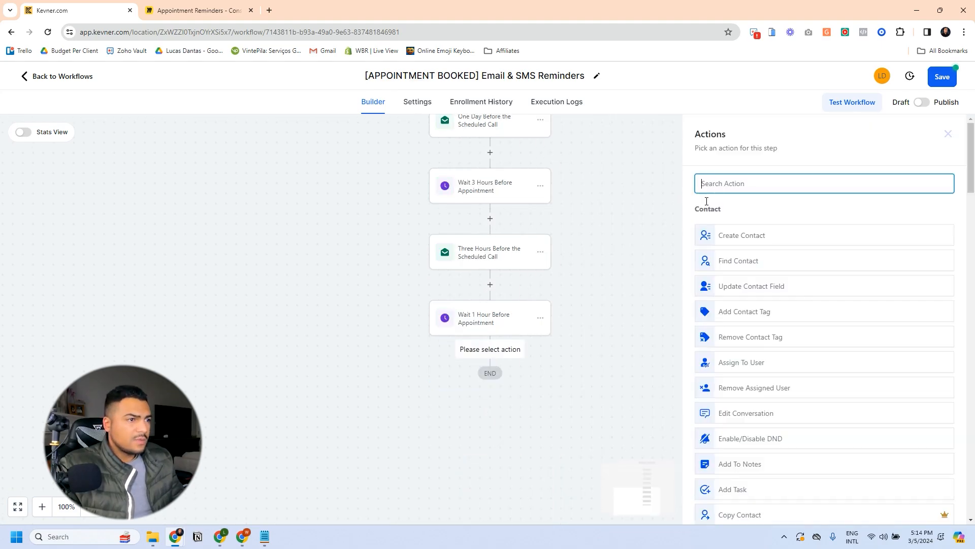
text(sms)
click(741, 229)
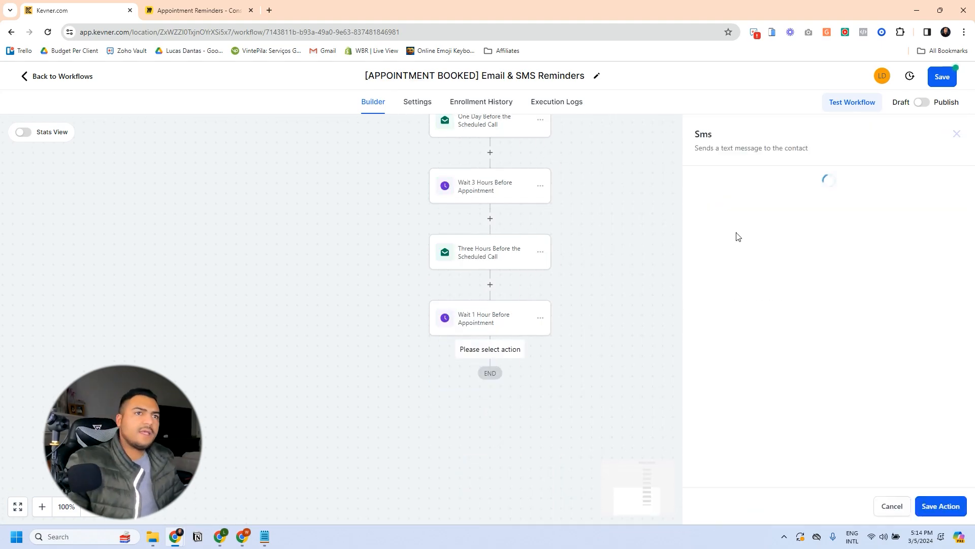
click(790, 374)
key(ctrl+v)
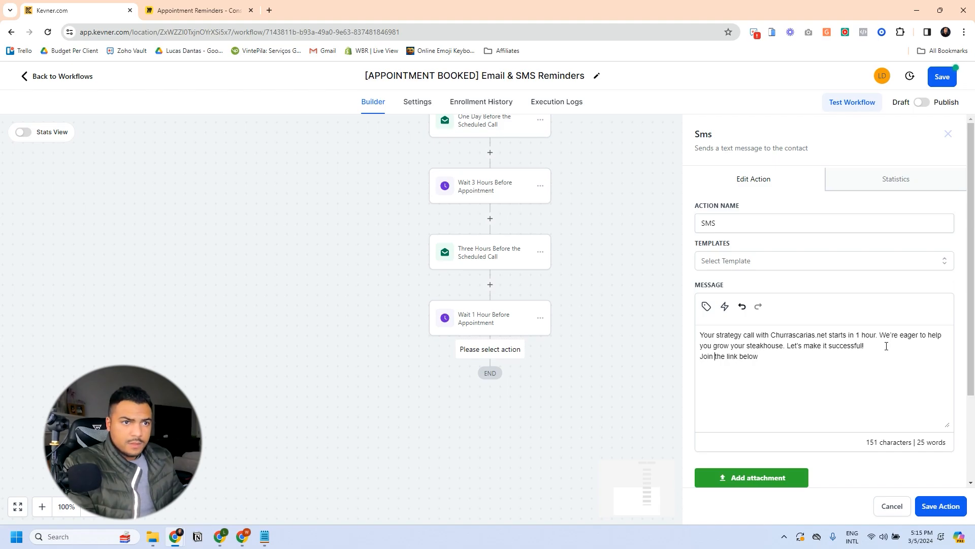
key(Home)
key(Return)
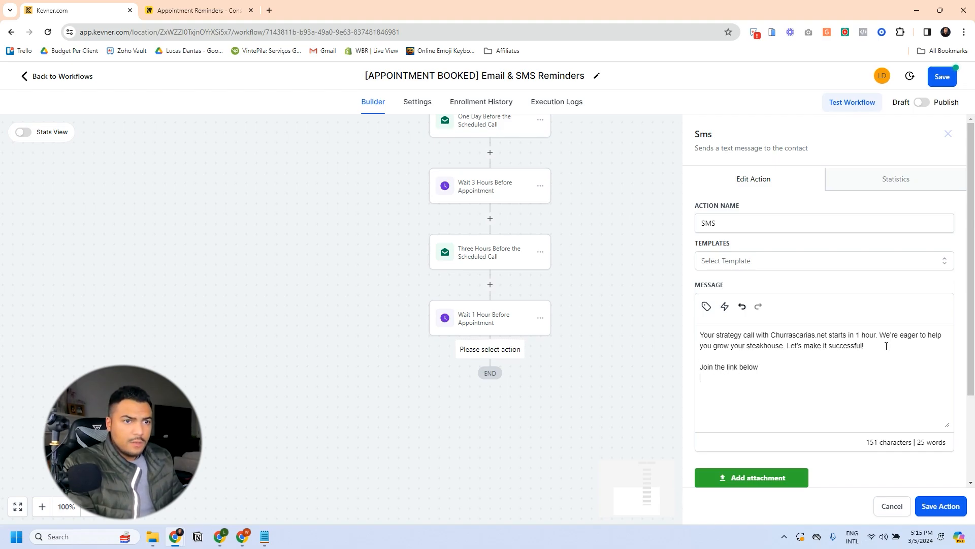
click(706, 306)
click(761, 167)
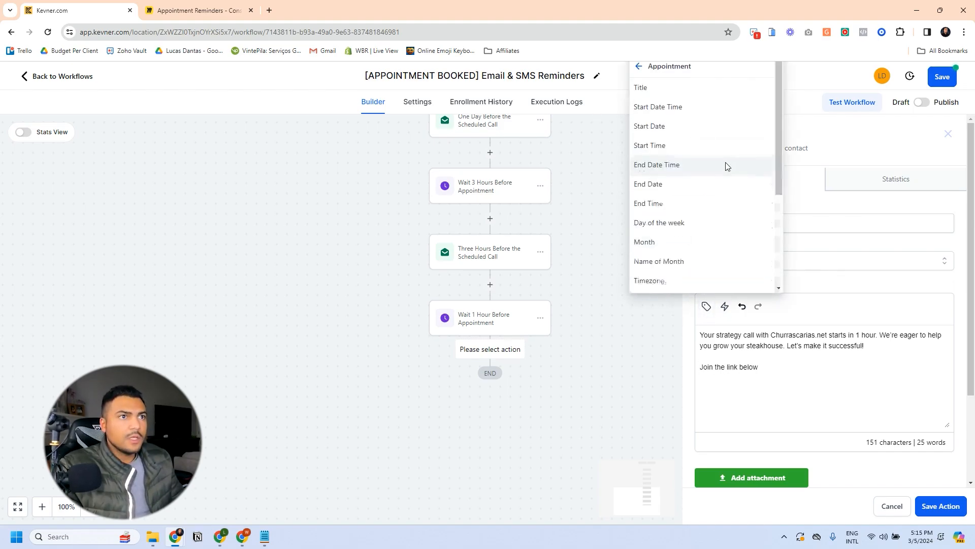
scroll(697, 198, down, 3)
click(676, 214)
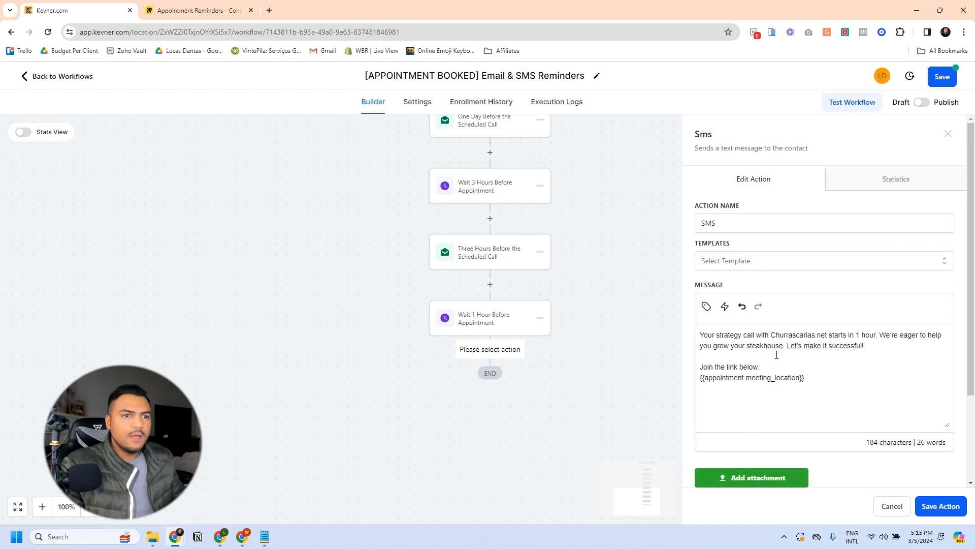
click(949, 504)
Step: Review the trigger, Appointment Confirmation email and Wait 3 Days steps down the workflow
scroll(569, 303, up, 4)
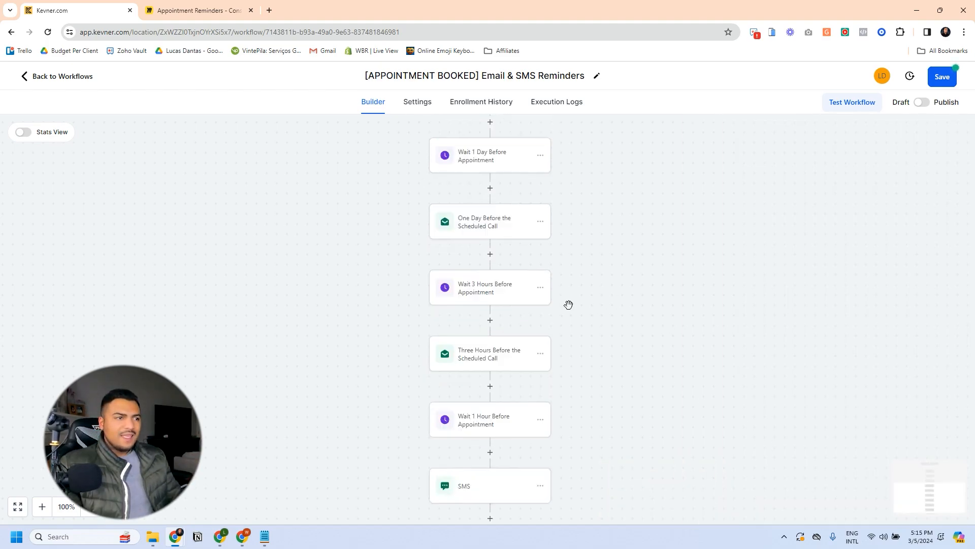
scroll(577, 302, up, 4)
scroll(577, 302, down, 7)
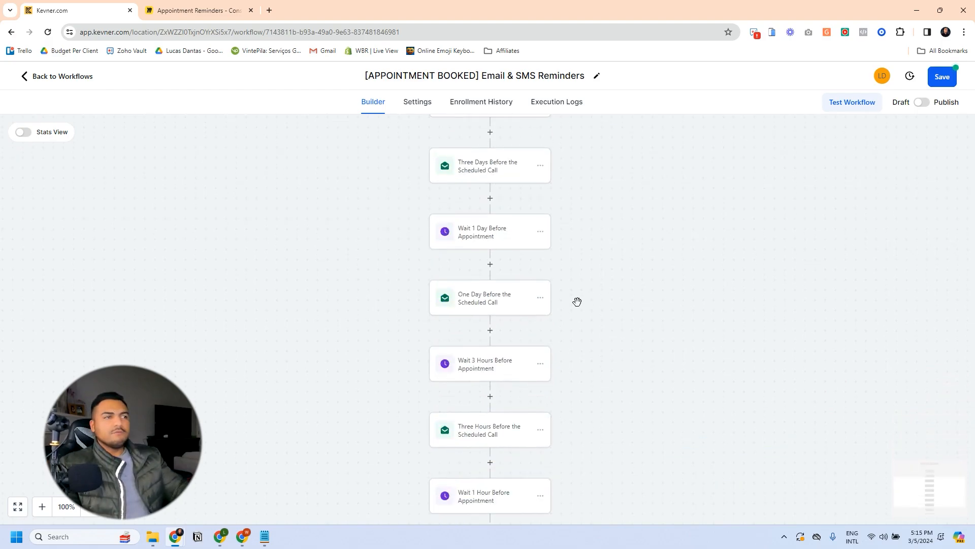
scroll(621, 307, up, 8)
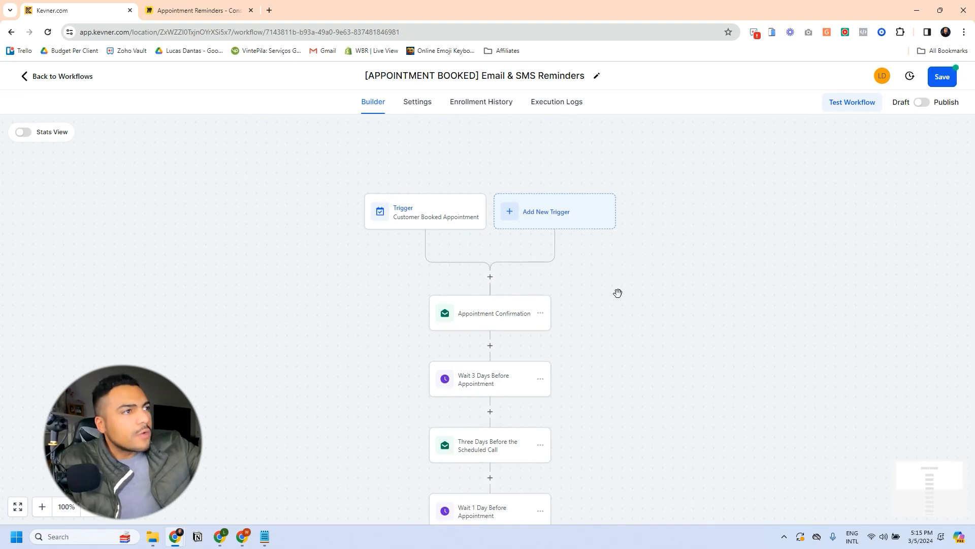
click(439, 219)
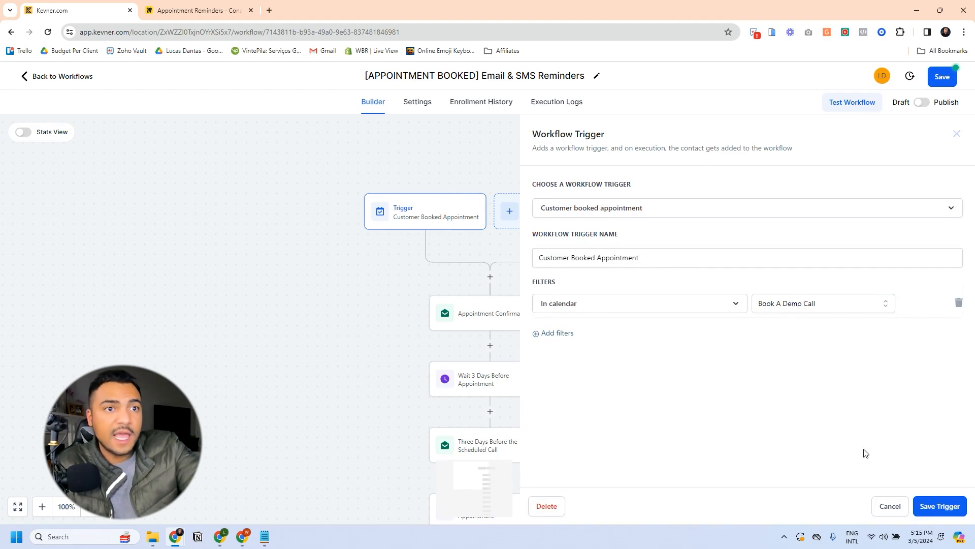
click(937, 506)
click(943, 513)
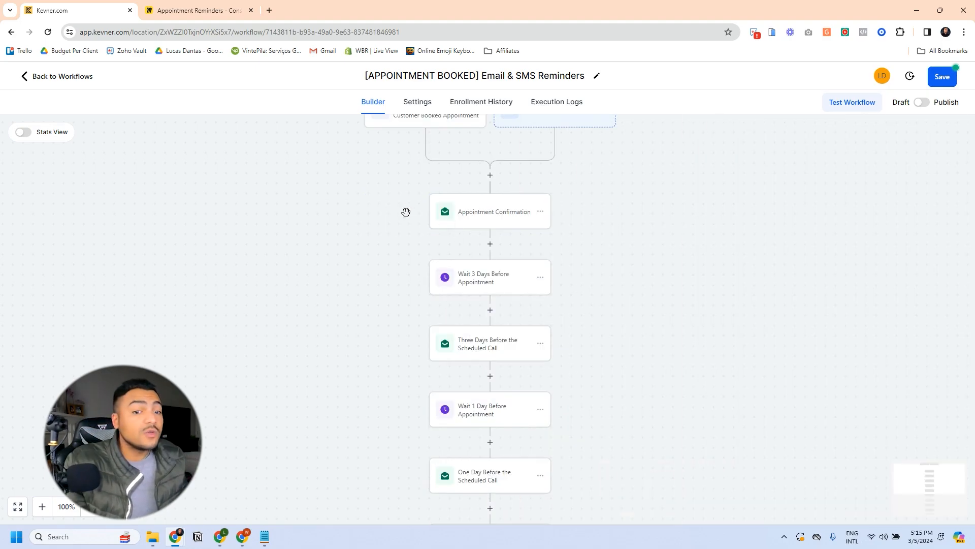
click(494, 218)
click(498, 281)
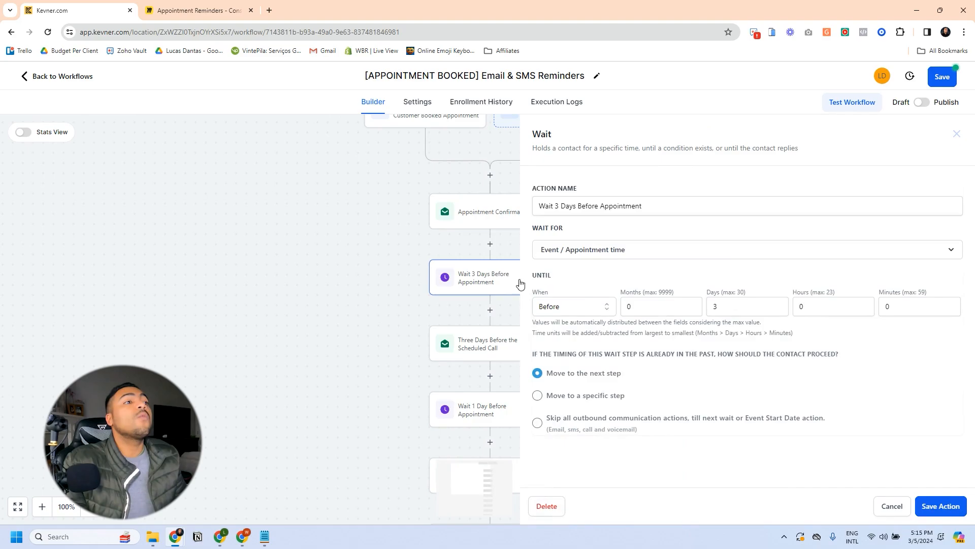
click(938, 506)
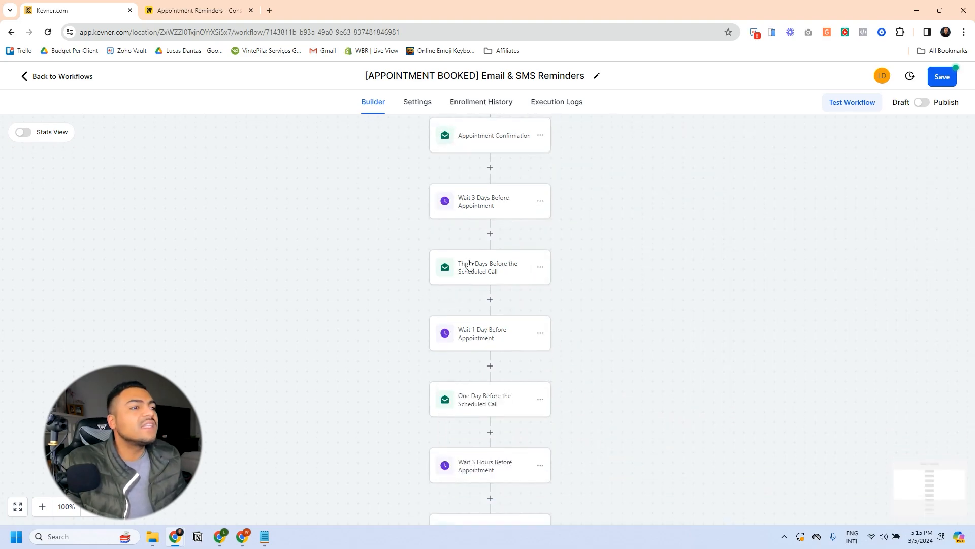
scroll(450, 310, down, 1)
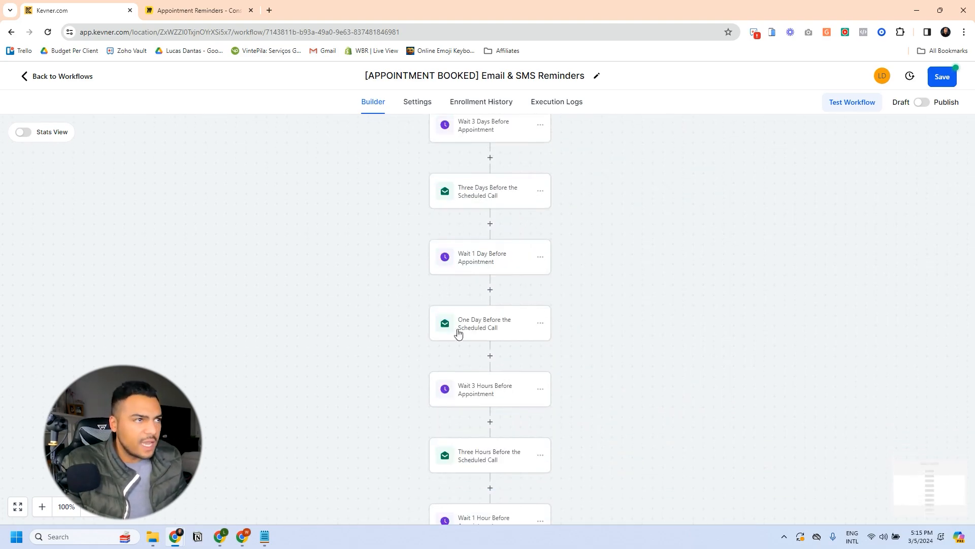
scroll(483, 320, down, 2)
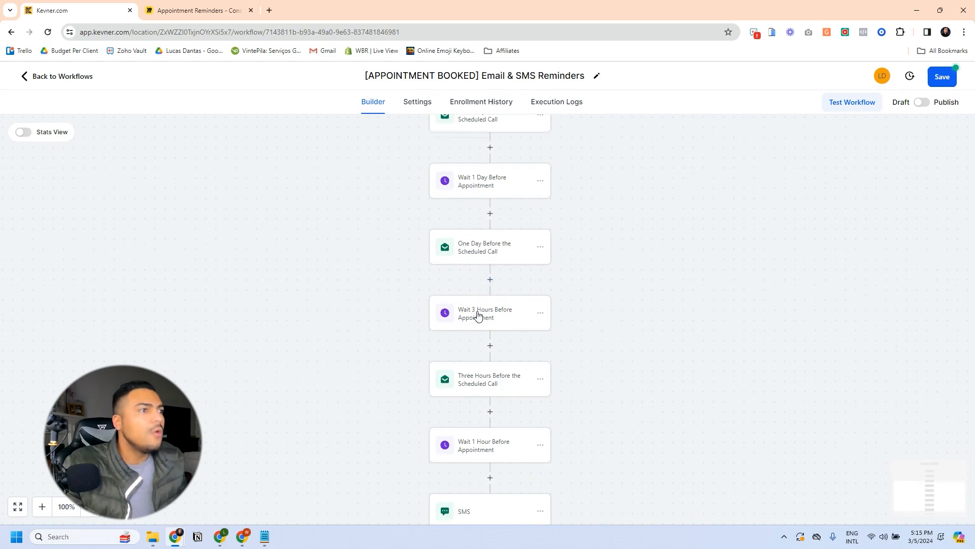
scroll(480, 313, down, 2)
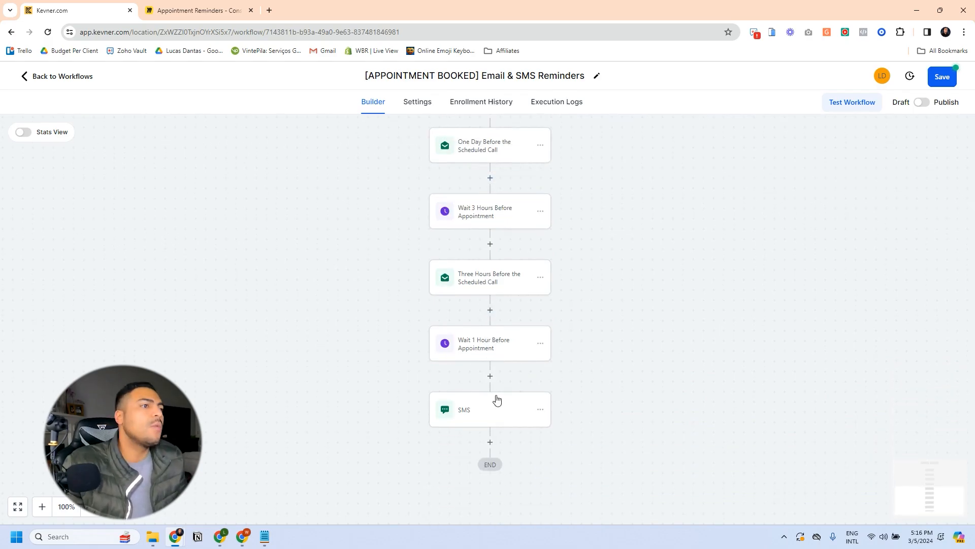
Step: Compare against the Miro reminders flowchart, then return to the workflow builder
click(241, 4)
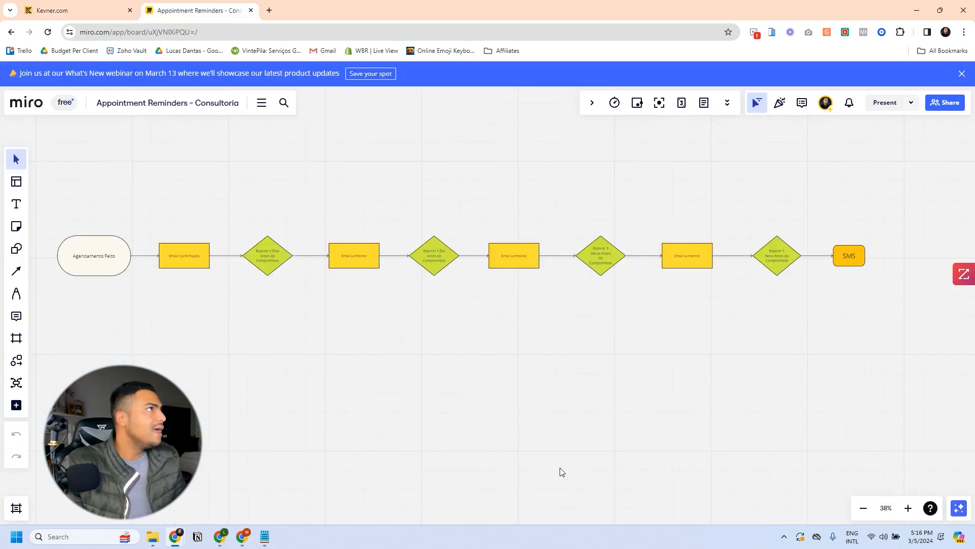
mouse_move(440, 365)
mouse_down()
mouse_move(473, 386)
mouse_move(442, 371)
mouse_up()
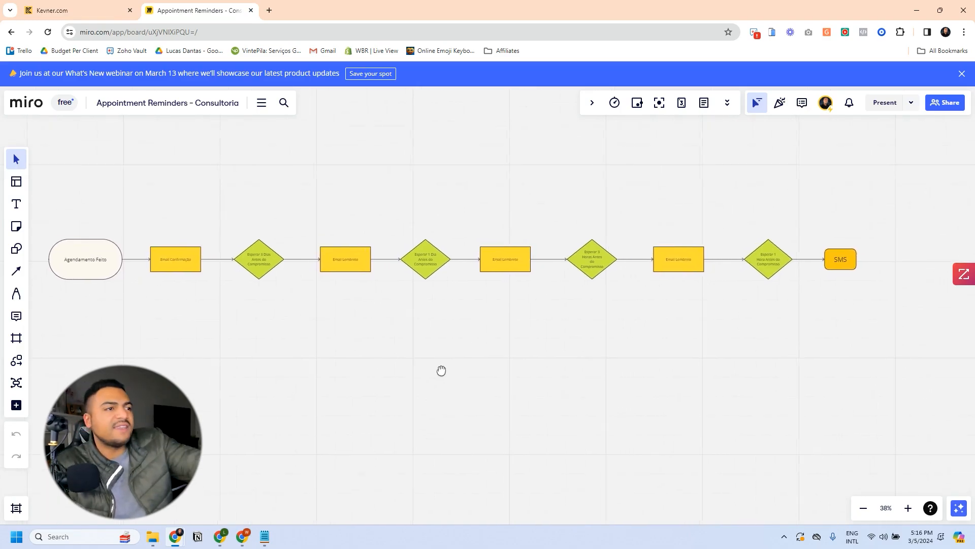
click(92, 9)
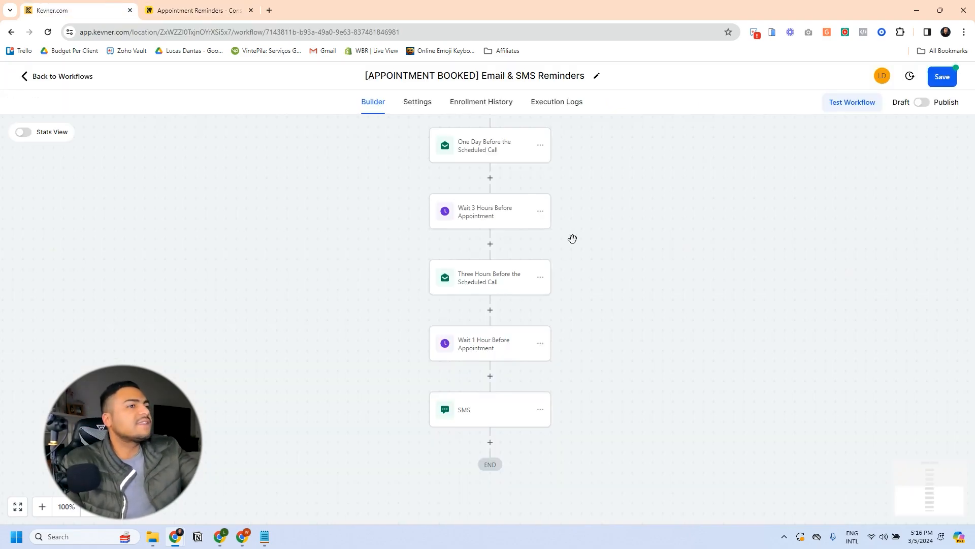
right_click(604, 293)
scroll(594, 222, up, 10)
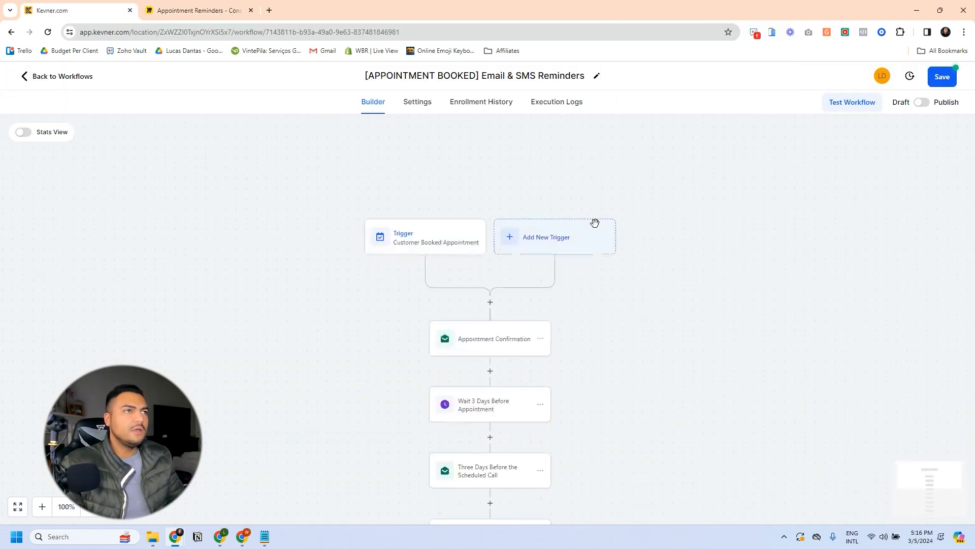
scroll(595, 223, down, 2)
click(547, 186)
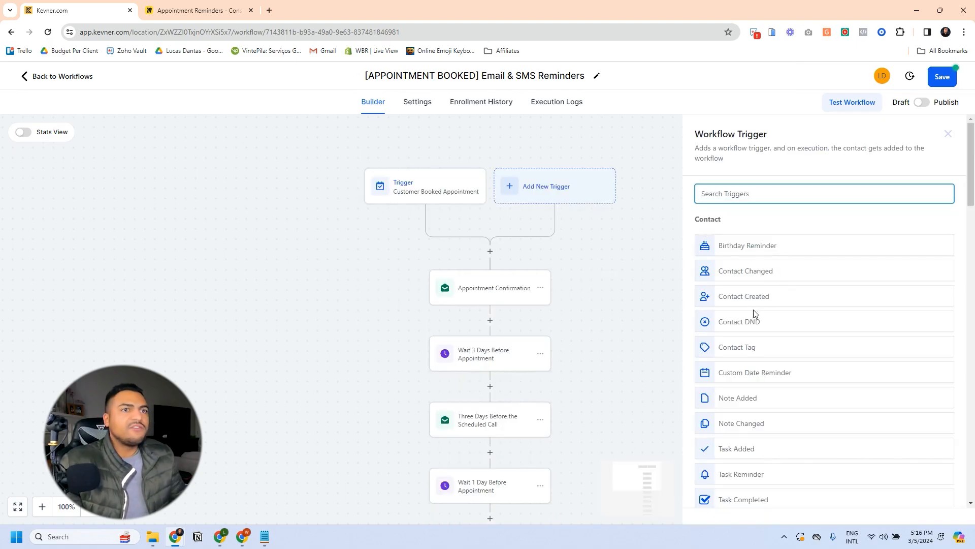
scroll(757, 314, down, 7)
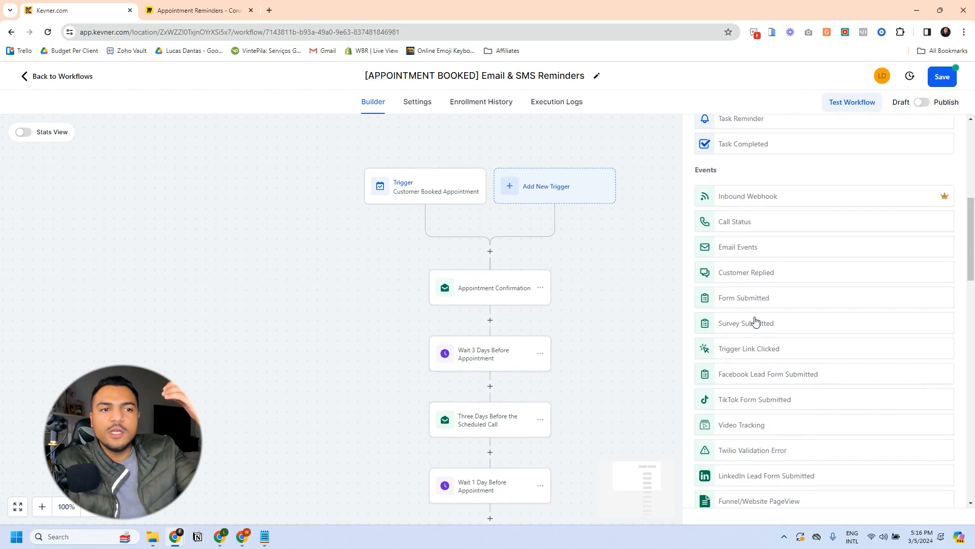
scroll(756, 321, down, 2)
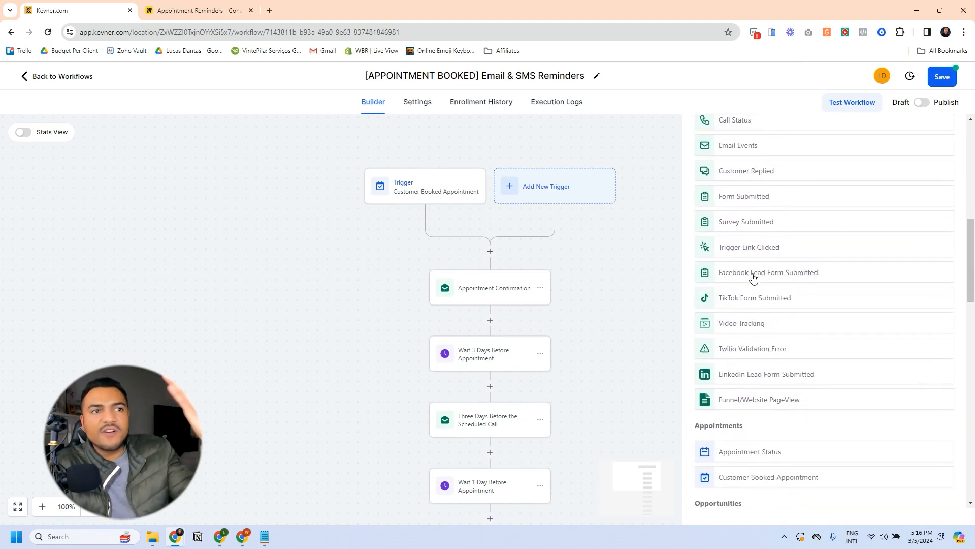
scroll(753, 278, down, 6)
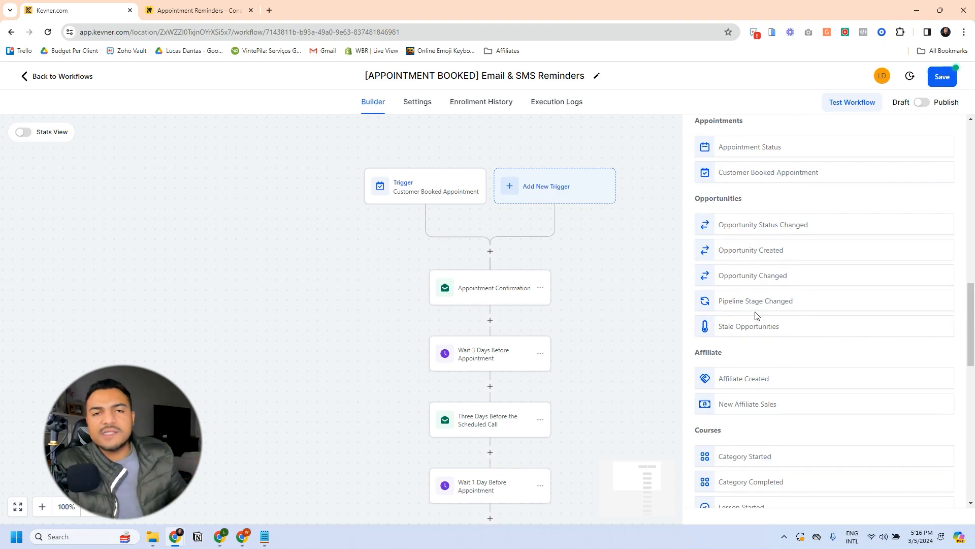
scroll(757, 315, down, 7)
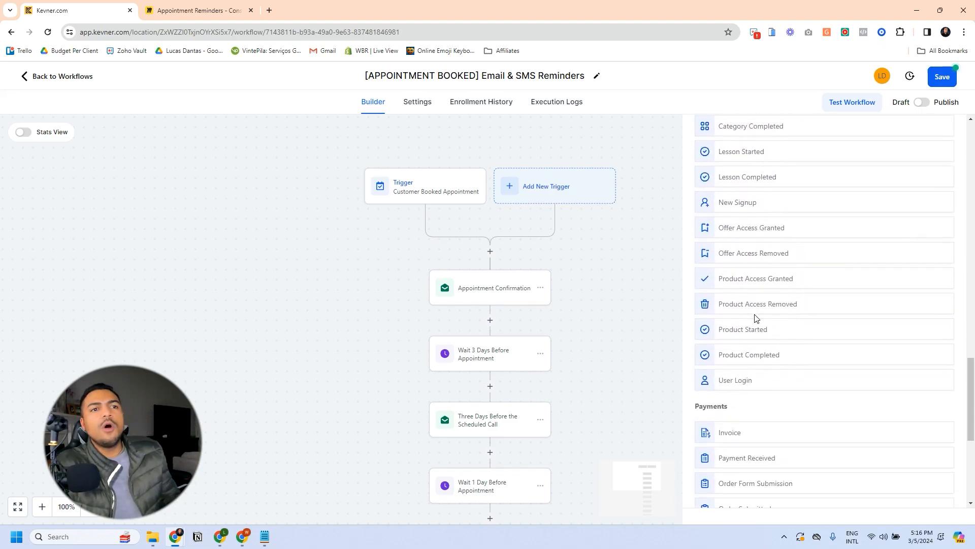
scroll(756, 319, up, 2)
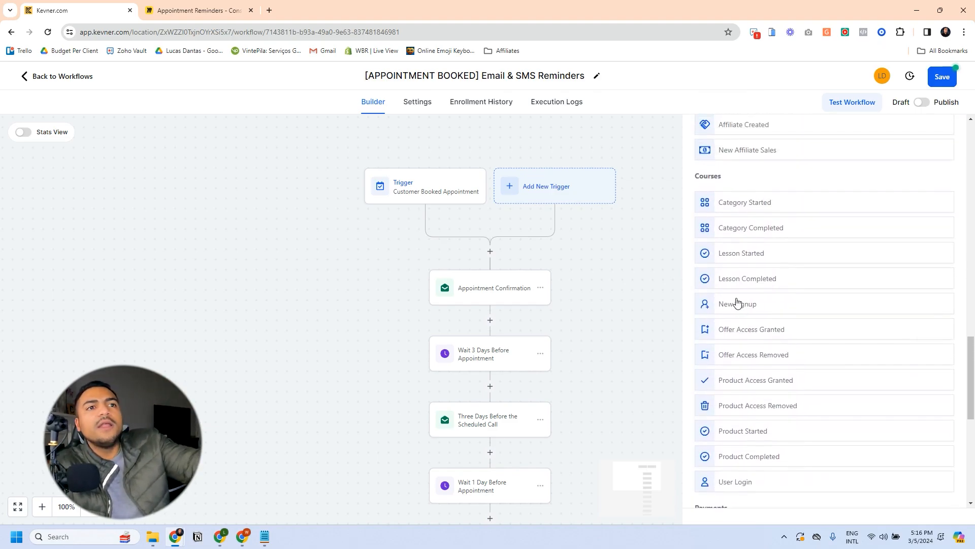
scroll(746, 292, down, 7)
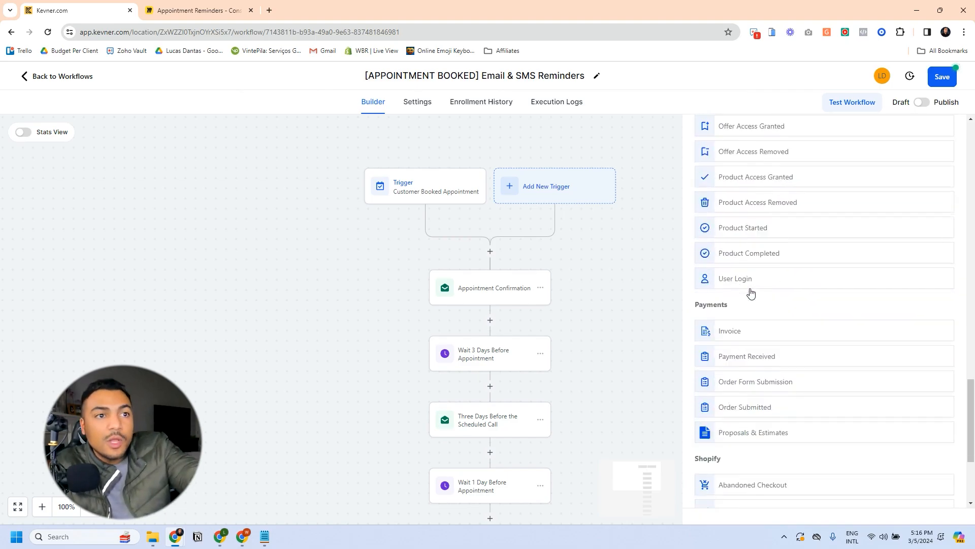
scroll(757, 341, down, 1)
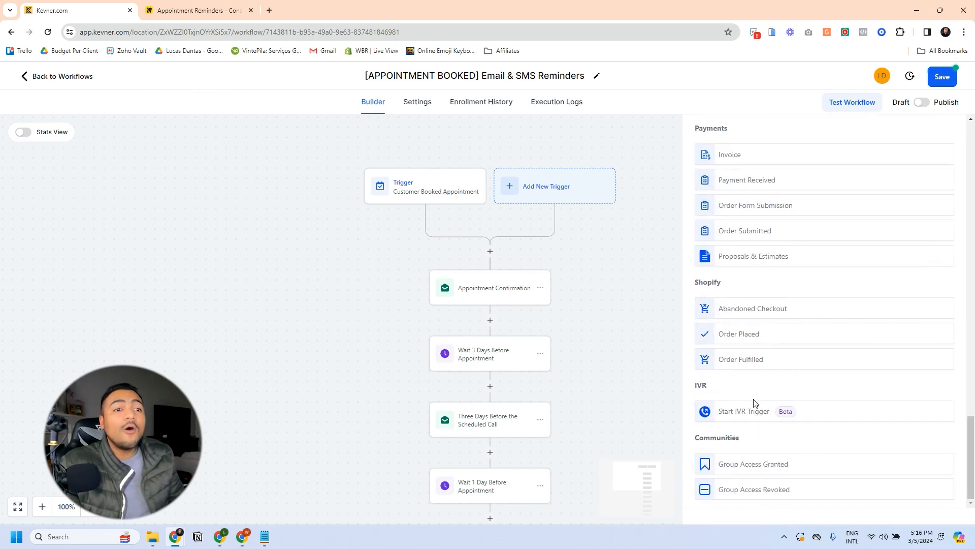
scroll(777, 376, up, 3)
scroll(773, 365, down, 3)
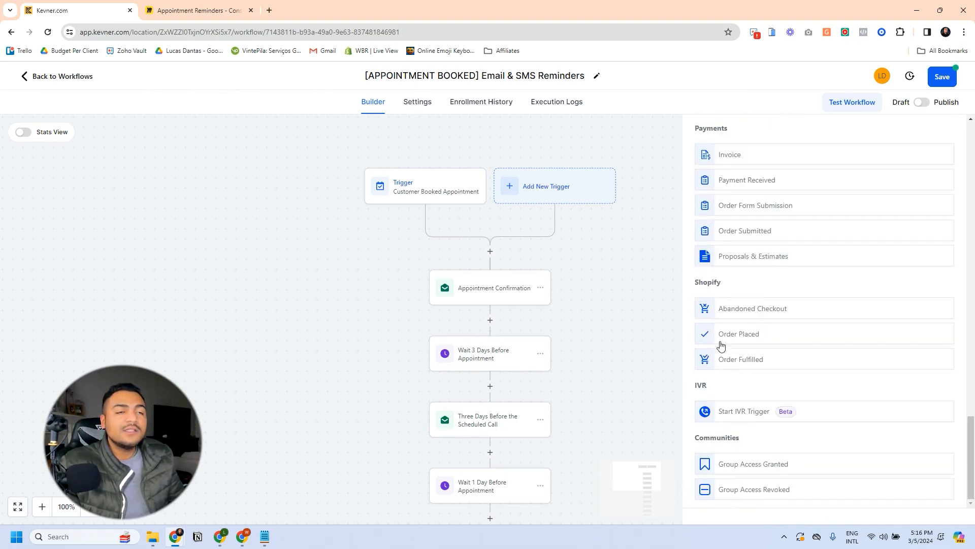
scroll(754, 375, up, 2)
scroll(760, 351, up, 5)
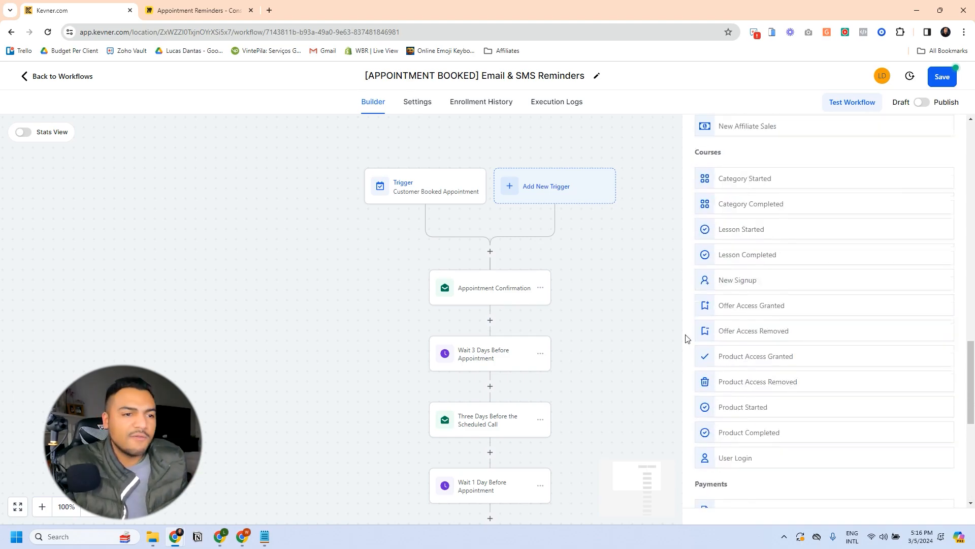
scroll(630, 327, up, 3)
drag(620, 383, 615, 269)
drag(667, 299, 668, 252)
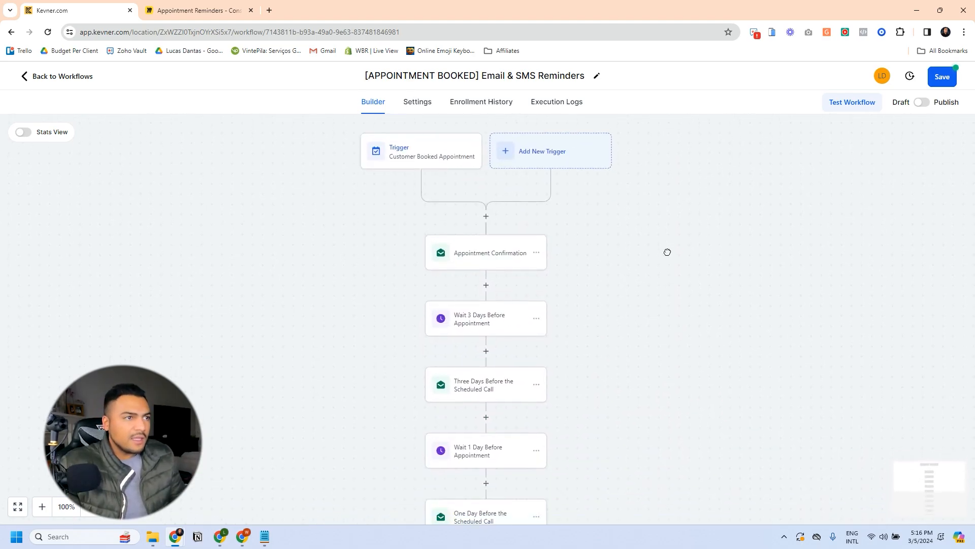
drag(598, 272, 648, 261)
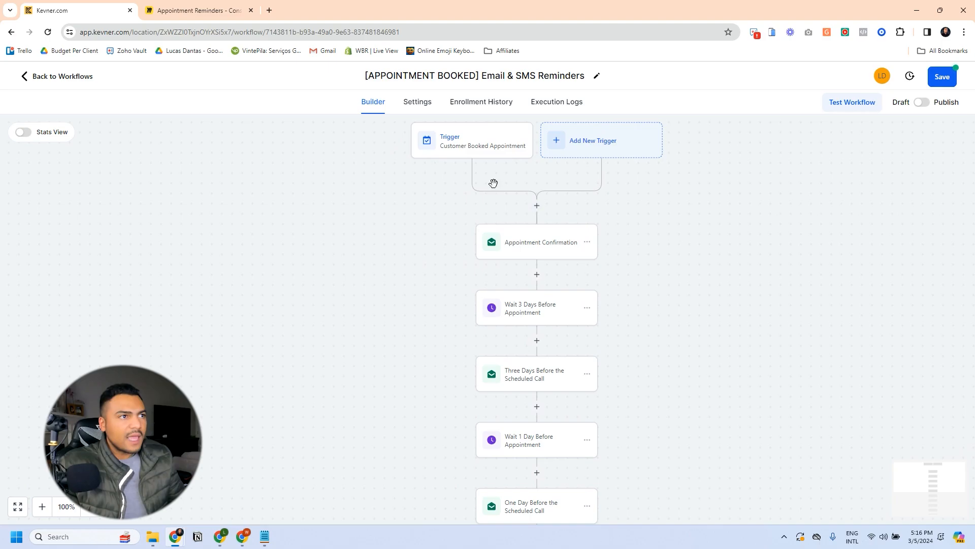
click(537, 205)
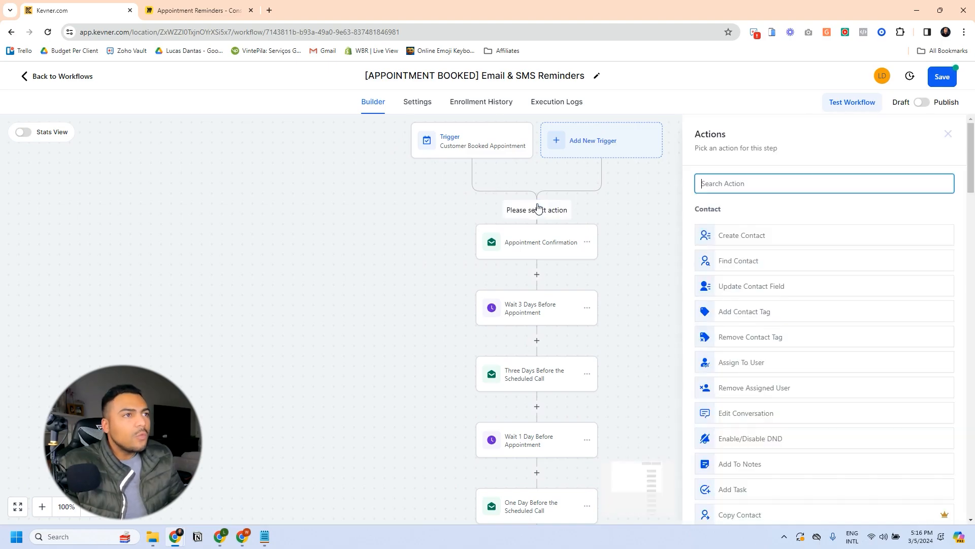
Step: Add a Send Internal Notification action directly after the trigger
click(722, 183)
text(in)
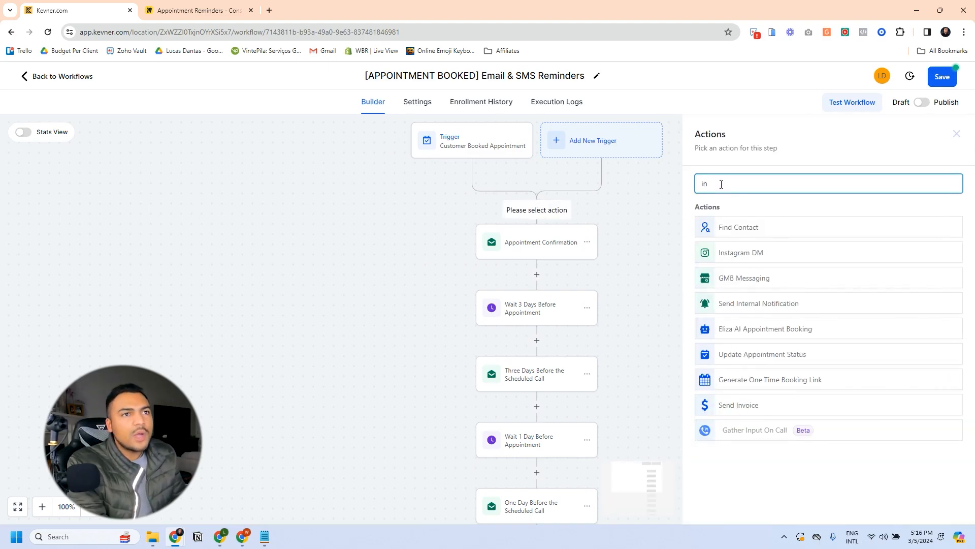
click(760, 302)
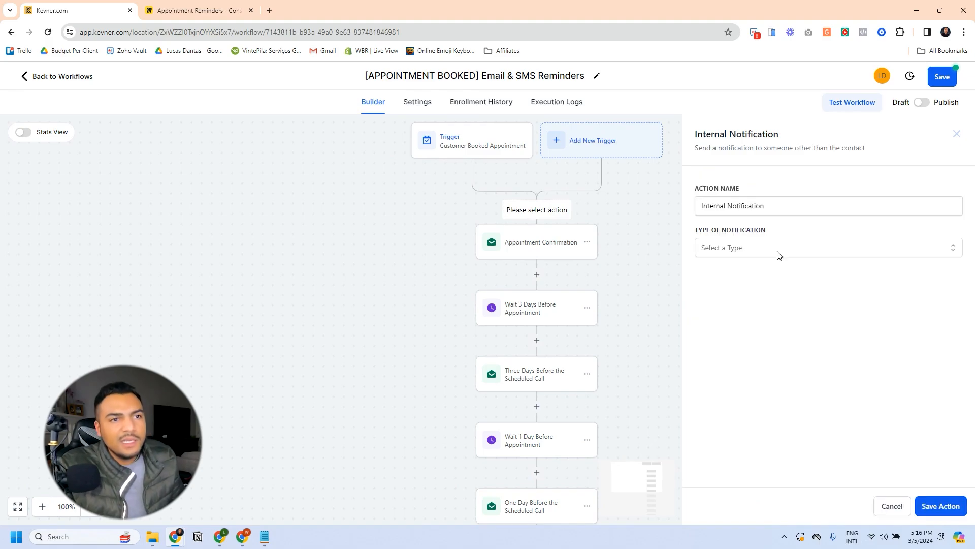
Step: Set the notification's Type of Notification to Email
click(746, 247)
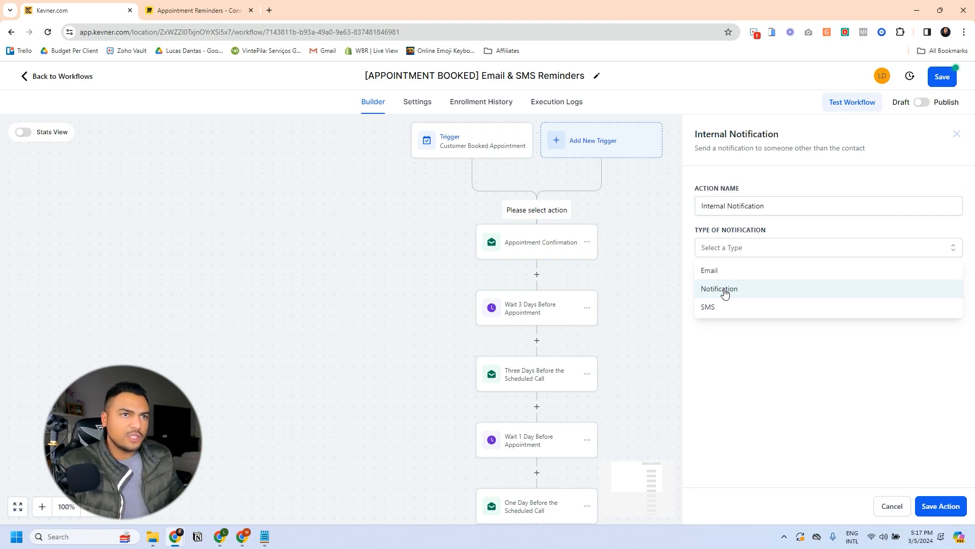
click(709, 271)
click(727, 263)
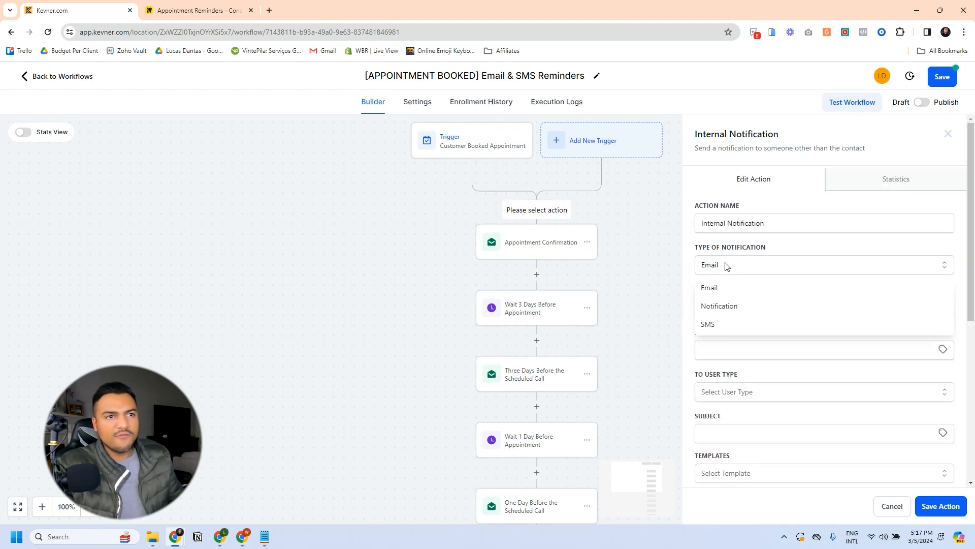
click(719, 307)
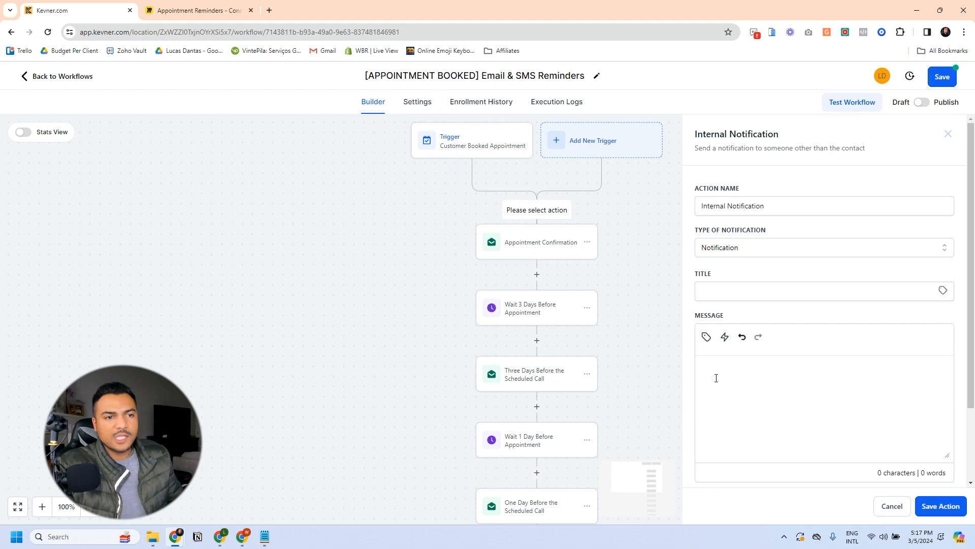
click(755, 256)
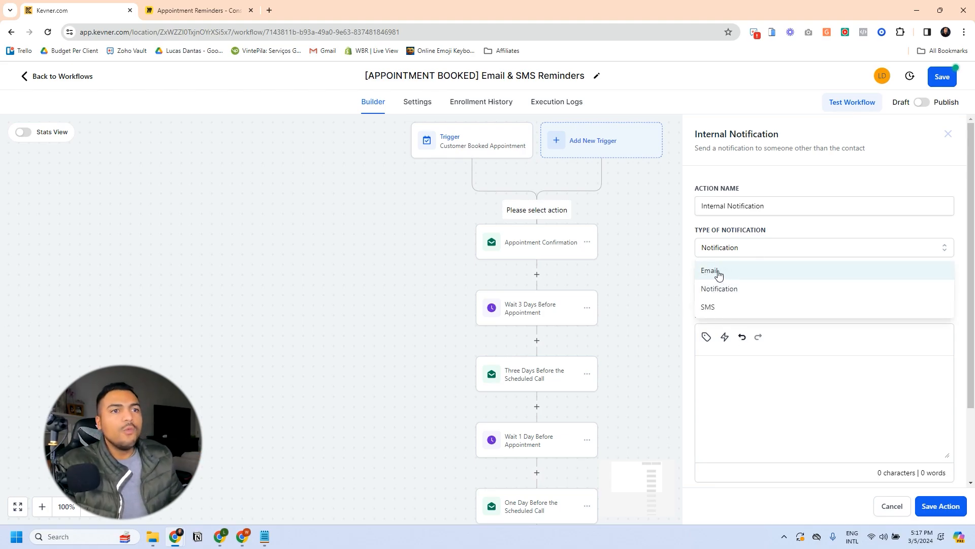
click(718, 272)
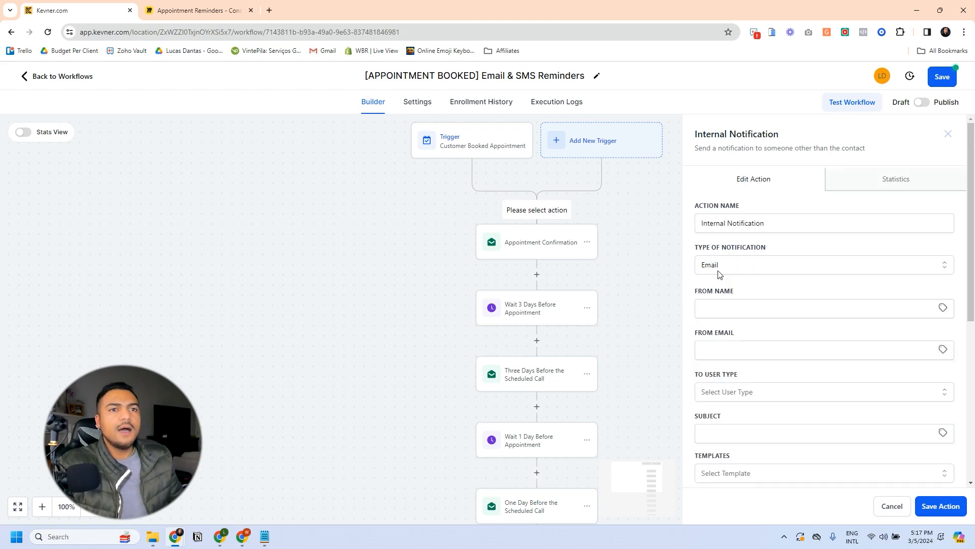
scroll(737, 346, down, 1)
Step: Set the notification recipient to a custom email and dismiss the autofill suggestions
click(727, 341)
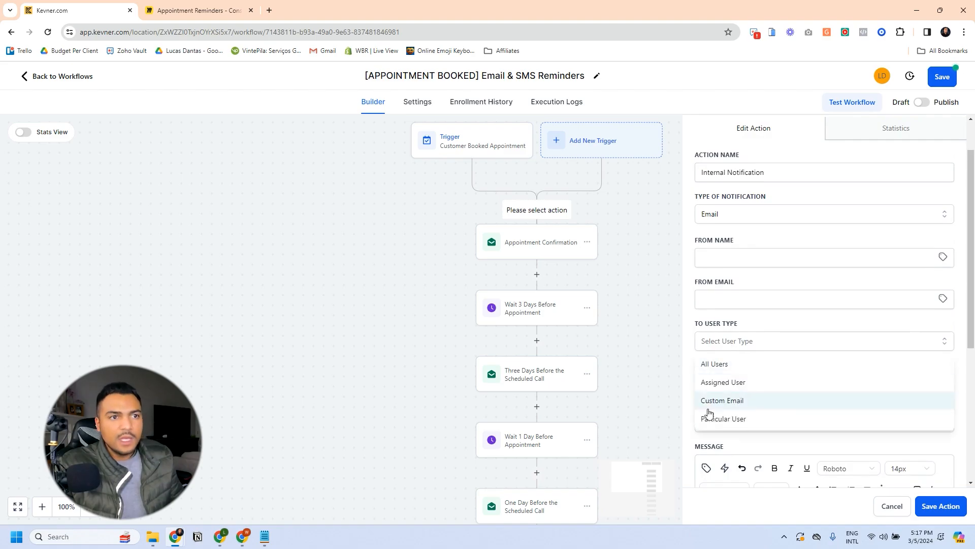
click(719, 400)
click(714, 382)
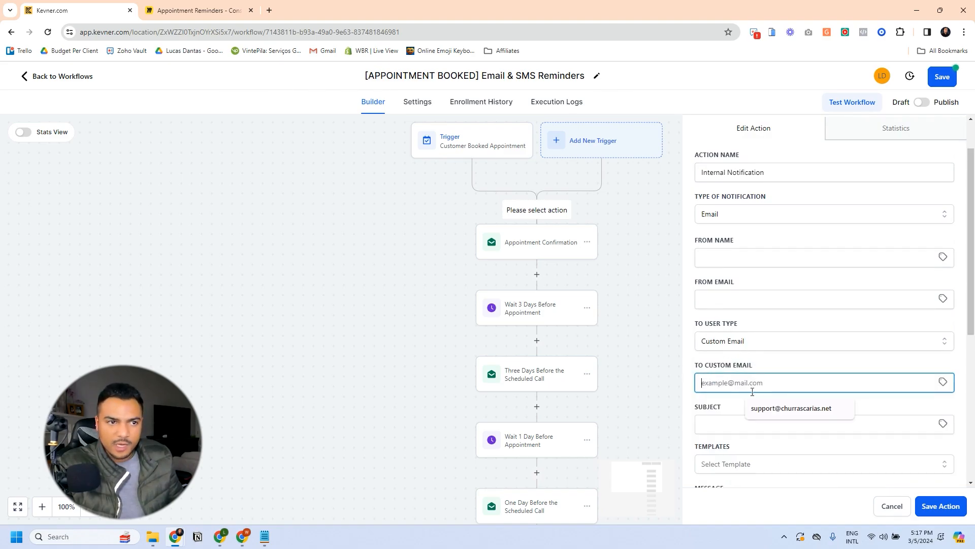
scroll(752, 392, down, 2)
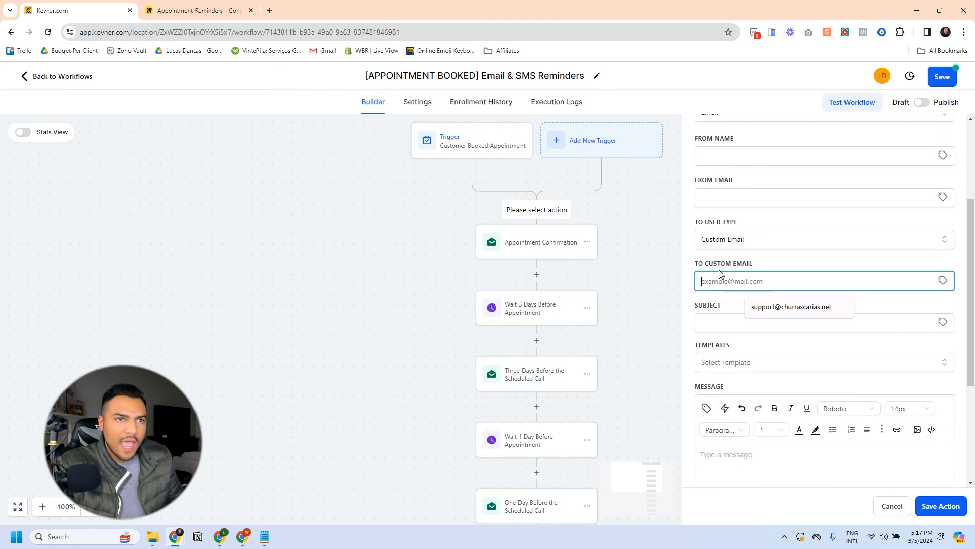
drag(705, 265, 752, 264)
click(767, 262)
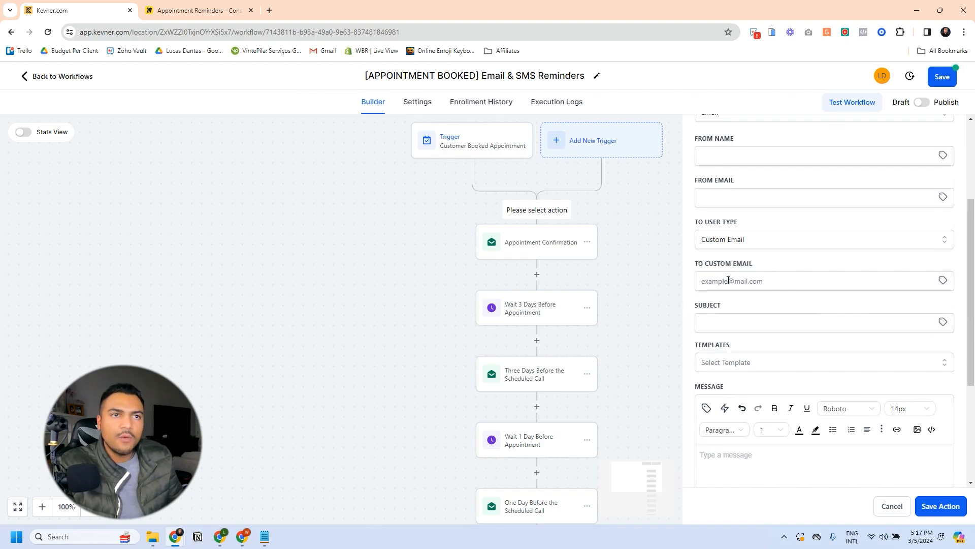
click(714, 282)
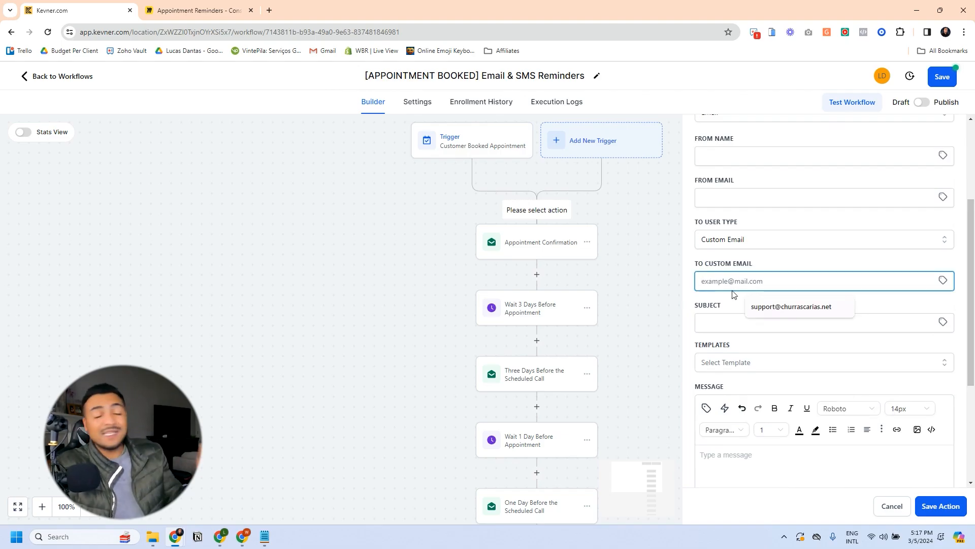
click(744, 263)
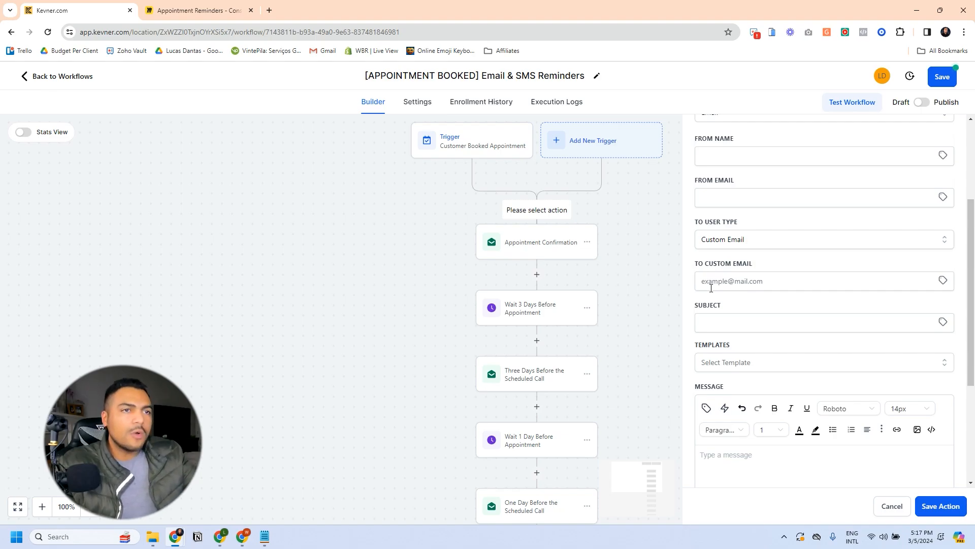
click(732, 280)
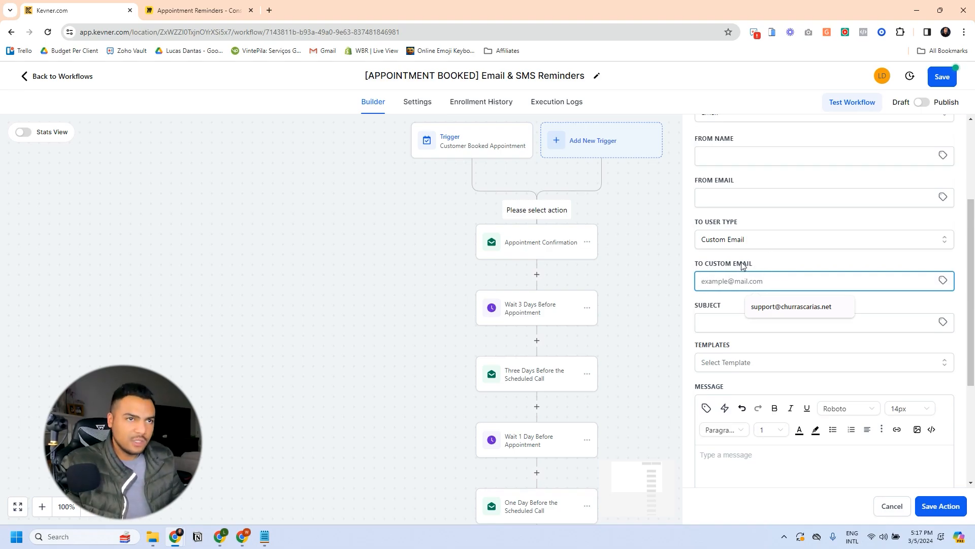
click(744, 262)
Step: Close the Internal Notification panel, discarding the unfinished step
scroll(529, 249, up, 2)
scroll(636, 280, down, 2)
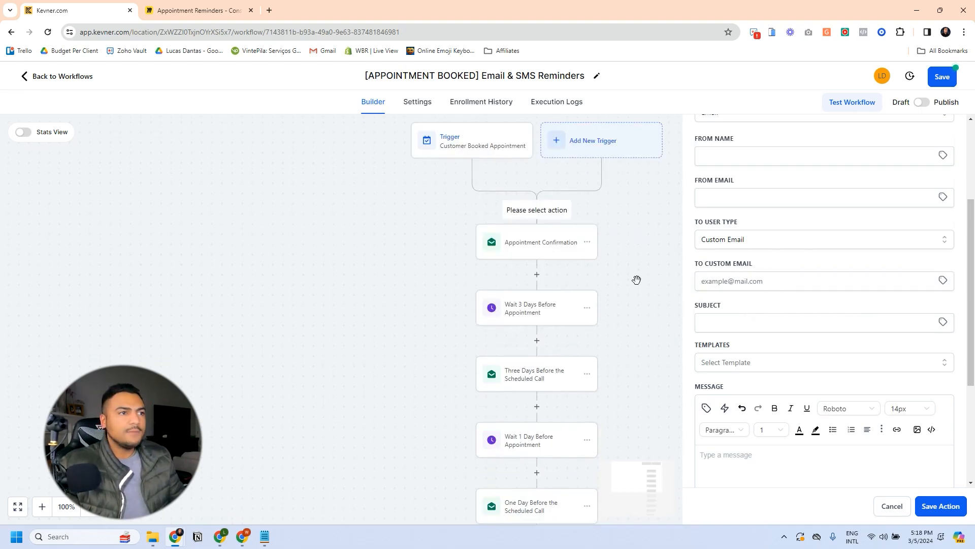
scroll(678, 299, up, 2)
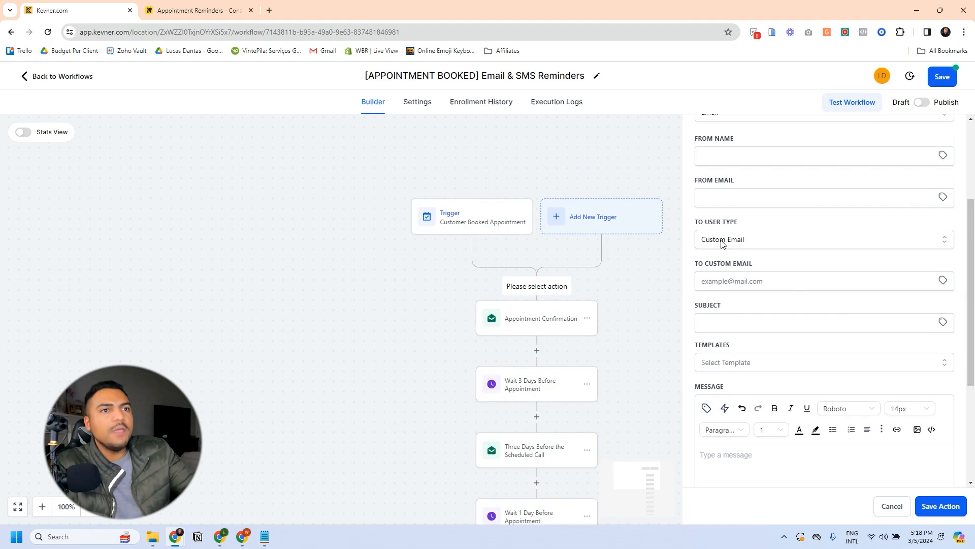
scroll(727, 259, up, 3)
scroll(744, 276, down, 2)
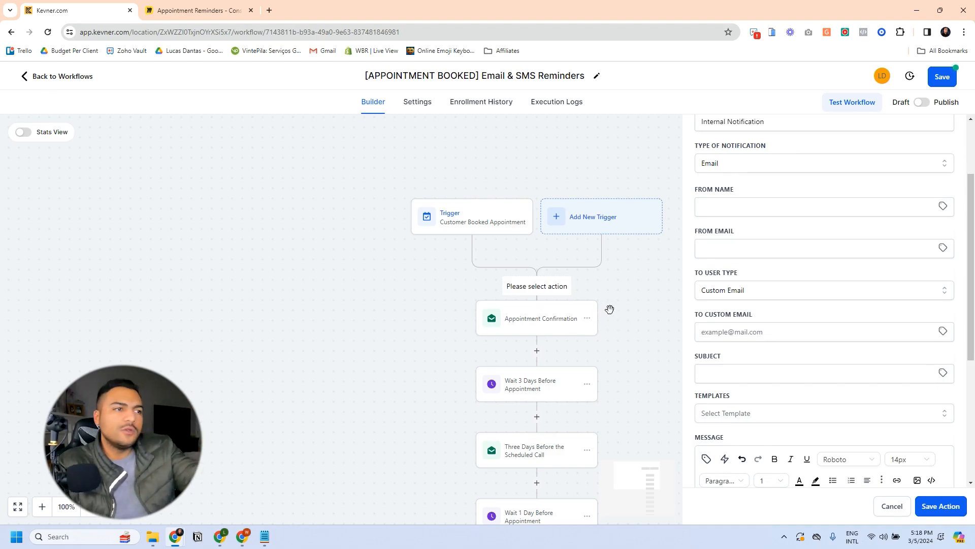
click(641, 307)
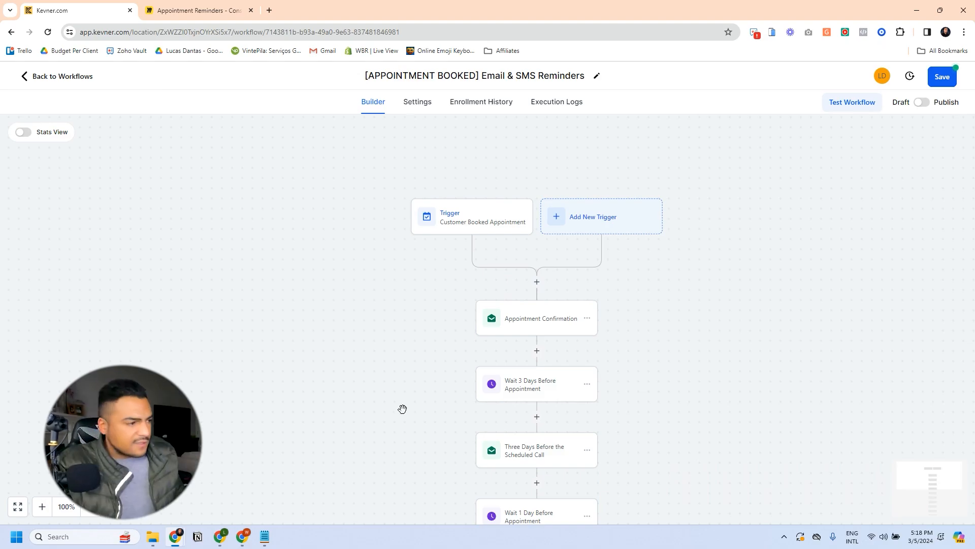
Step: In Clear Profits, open the '1) Boas Vindas + Conteúdo - Wrexham Brasil' workflow
mouse_move(244, 542)
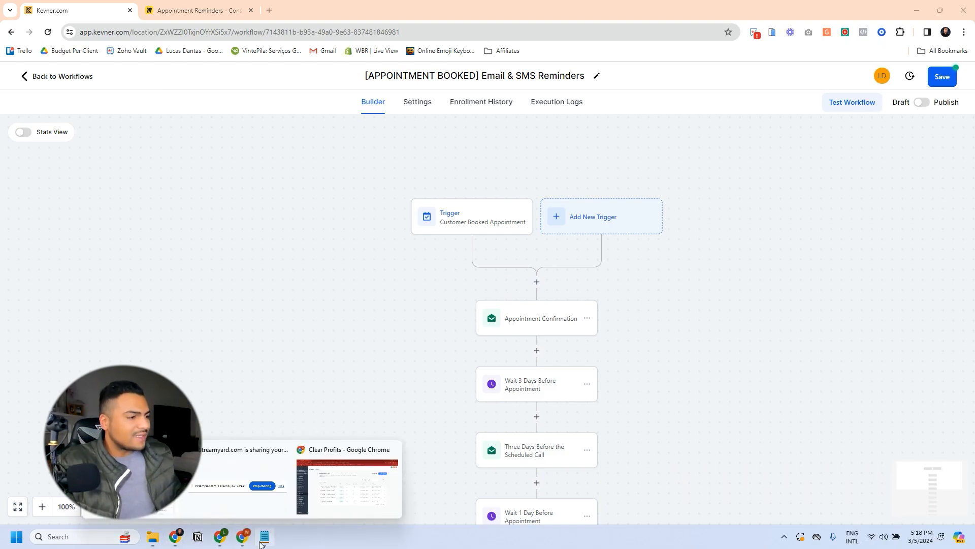
click(351, 498)
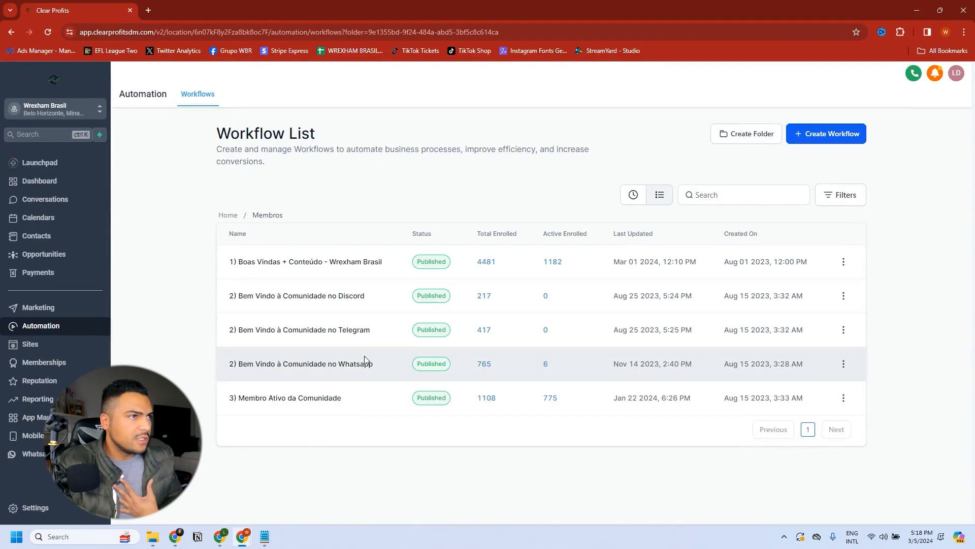
click(312, 262)
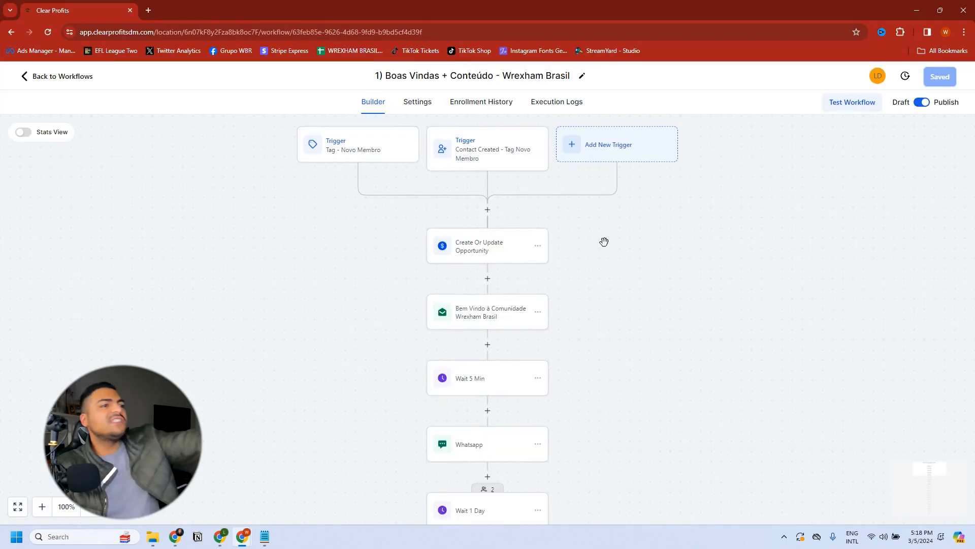
scroll(589, 266, up, 1)
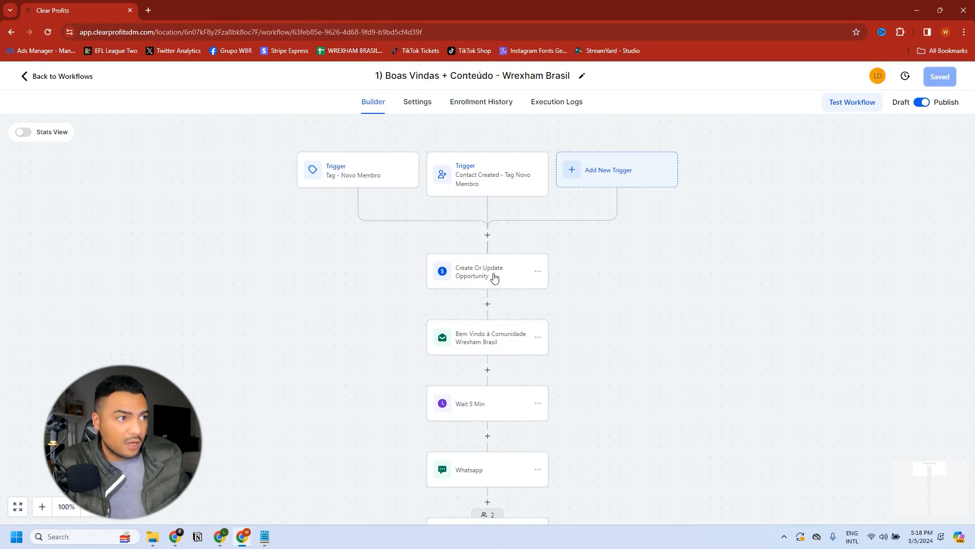
scroll(495, 279, down, 1)
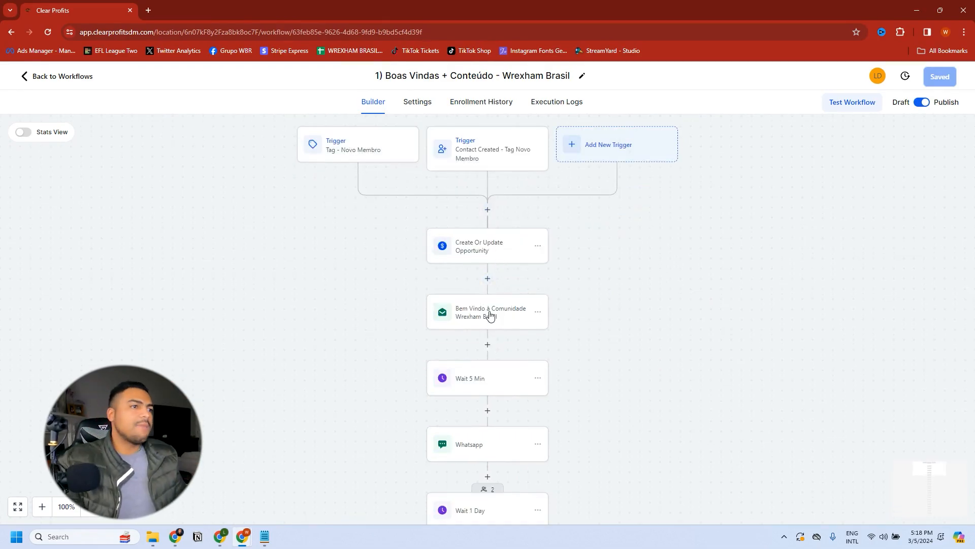
scroll(489, 316, down, 5)
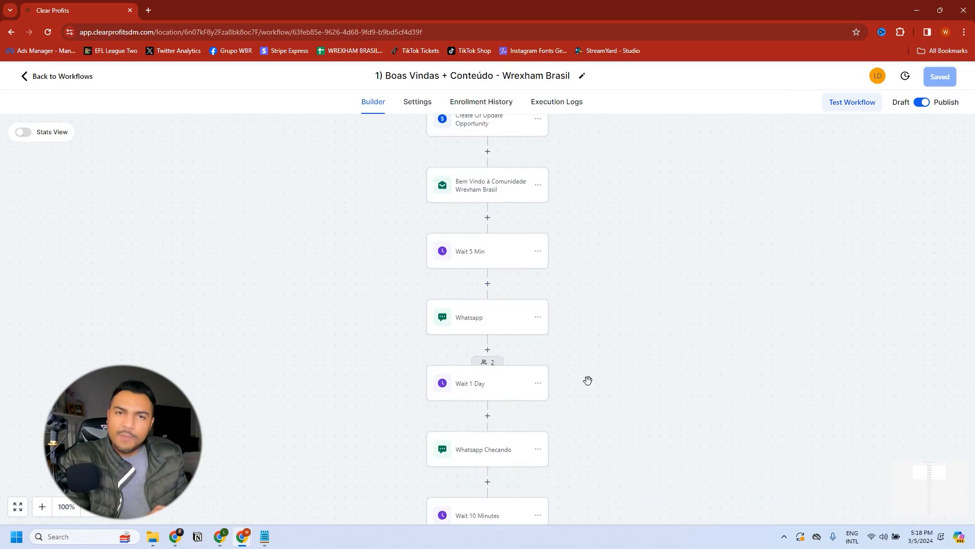
scroll(579, 357, down, 3)
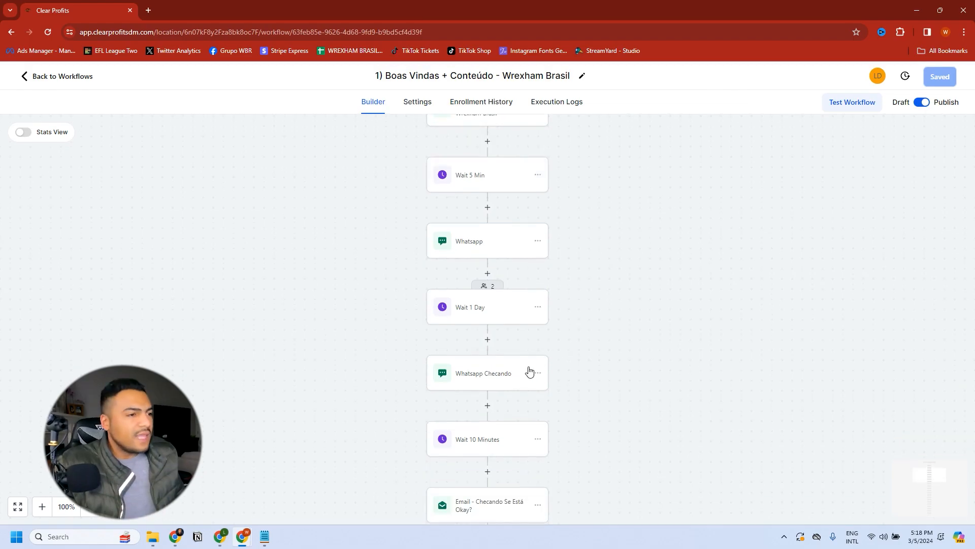
Step: Inspect the Whatsapp Checando message step without changes, then review the remaining waits and messages
click(500, 374)
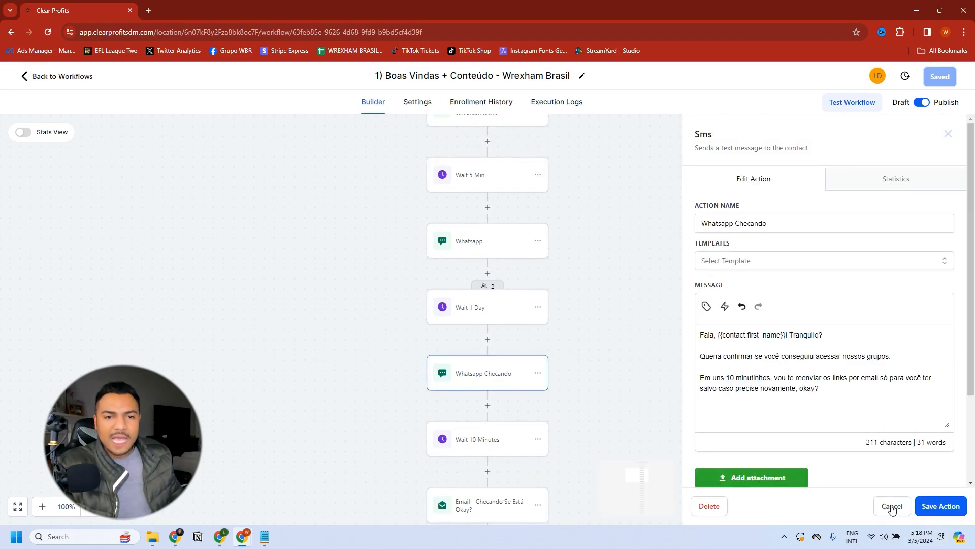
click(892, 506)
scroll(510, 378, down, 4)
scroll(506, 374, down, 3)
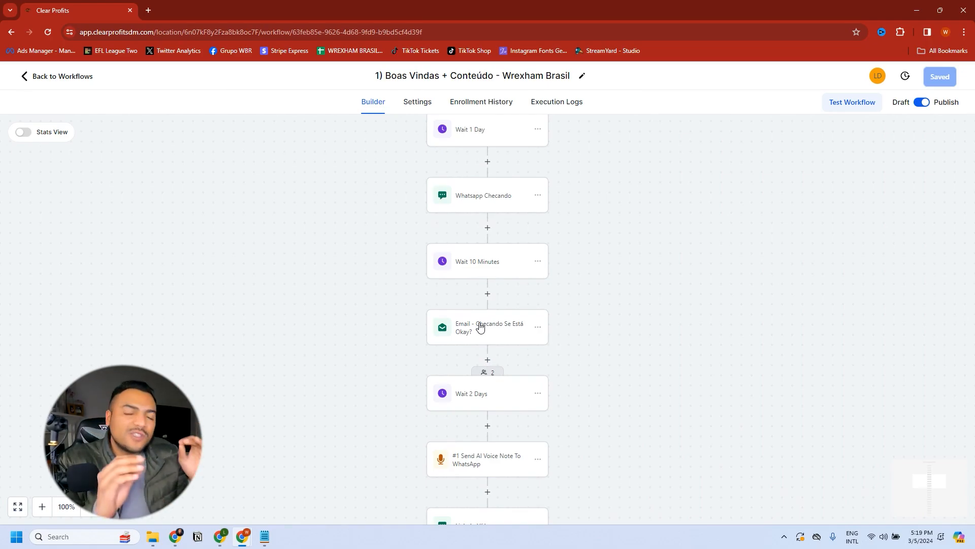
scroll(481, 328, down, 3)
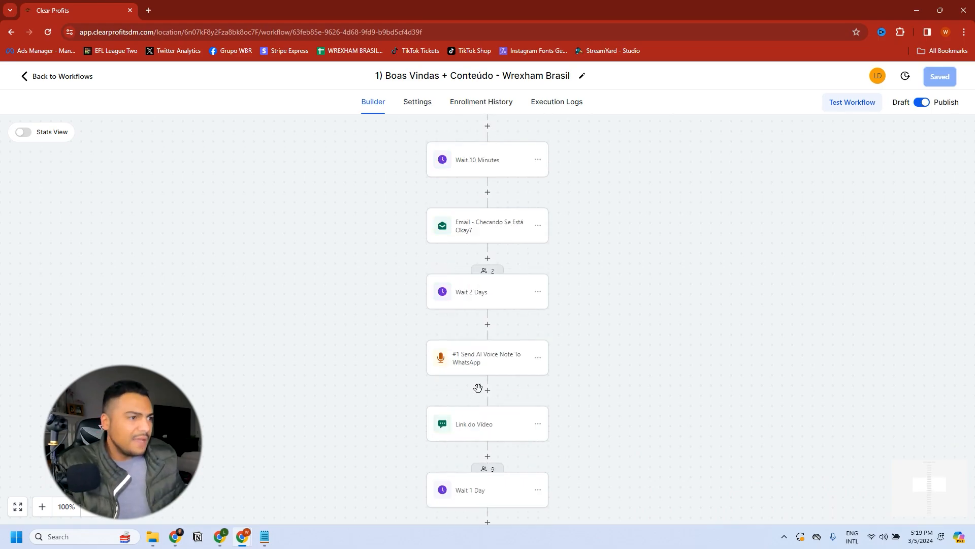
scroll(490, 394, down, 5)
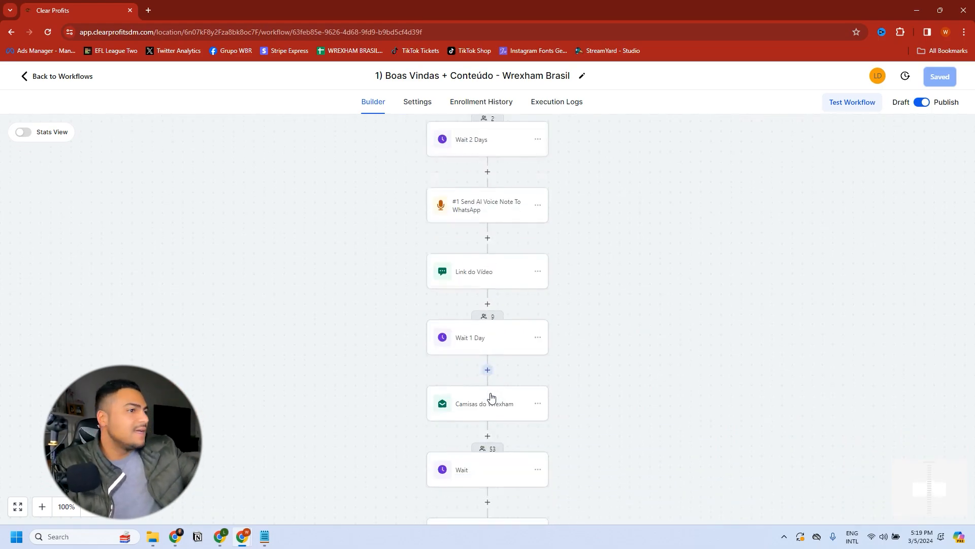
scroll(492, 396, down, 7)
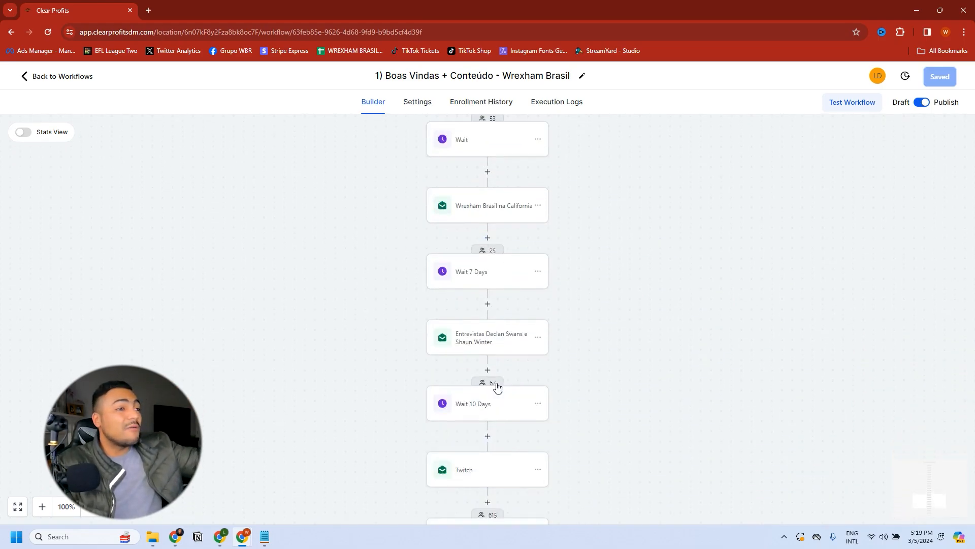
scroll(497, 388, down, 2)
scroll(497, 387, up, 10)
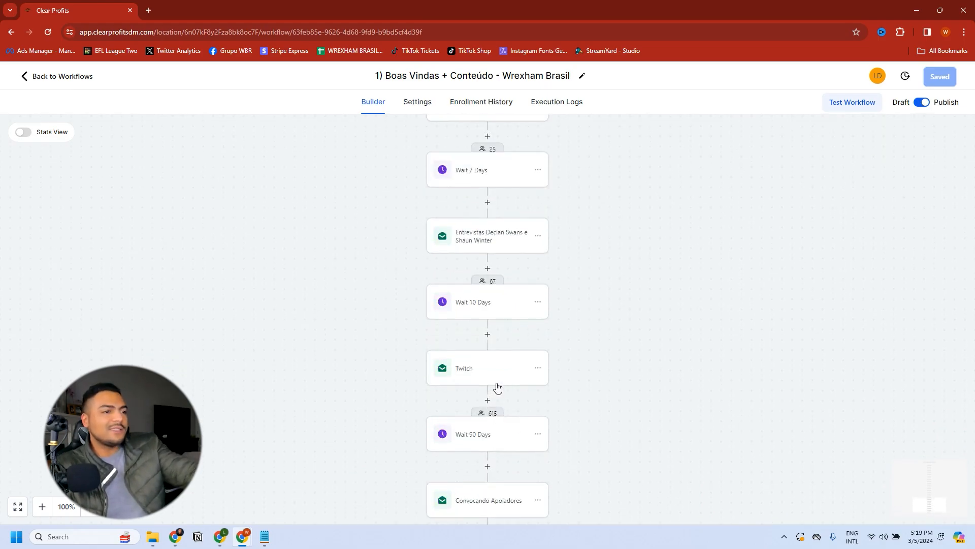
scroll(497, 387, up, 15)
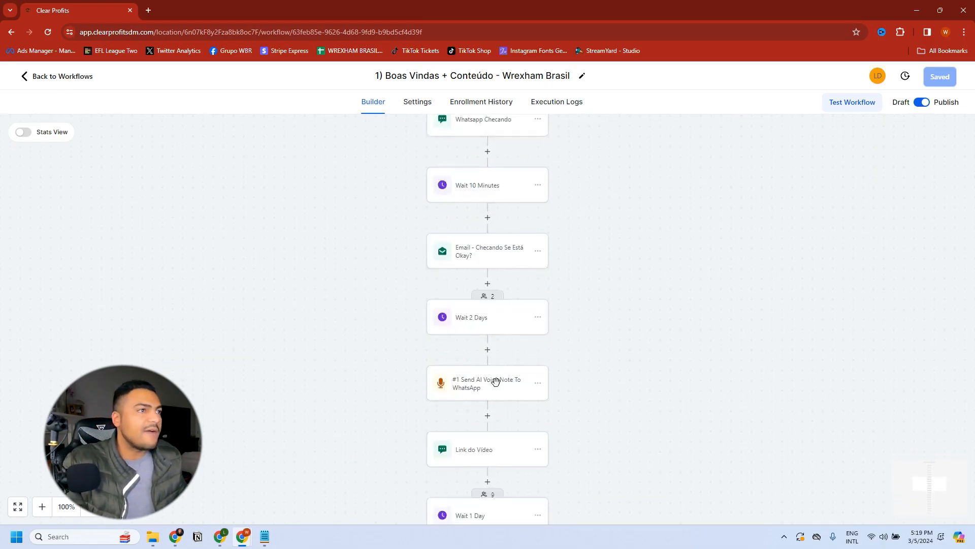
Step: Enable Stats View to show per-step rates, e.g. 99.34% delivered, 55.63% opened
click(23, 132)
scroll(617, 312, down, 3)
scroll(616, 312, down, 1)
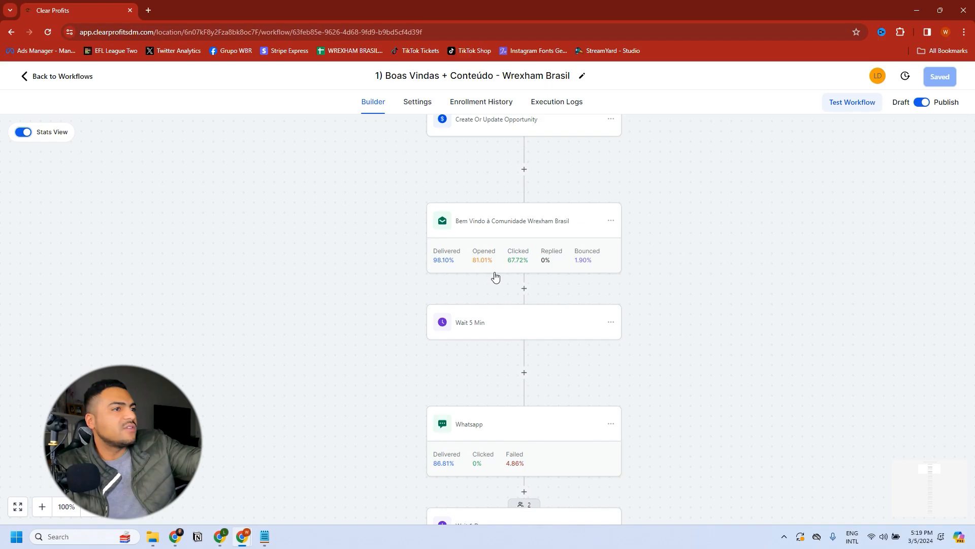
scroll(493, 275, down, 8)
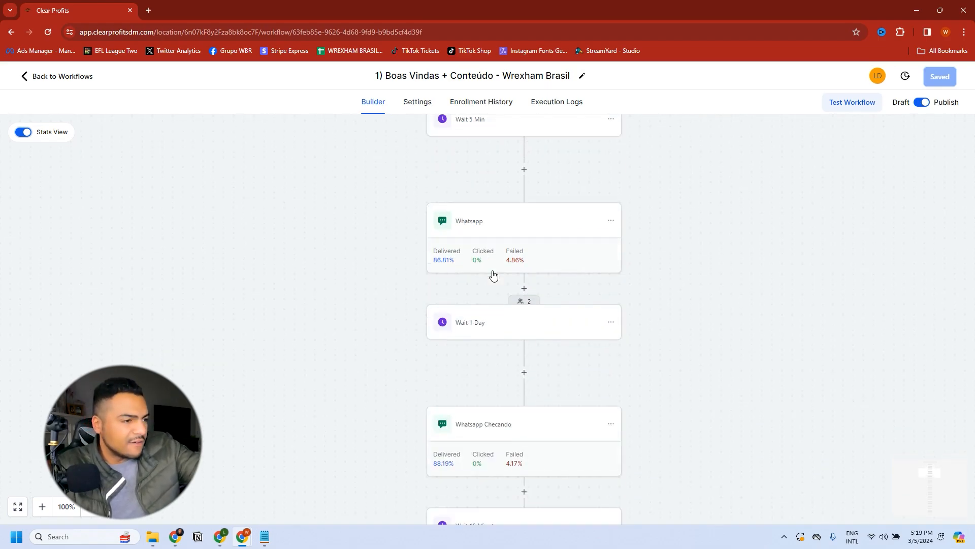
scroll(540, 301, down, 1)
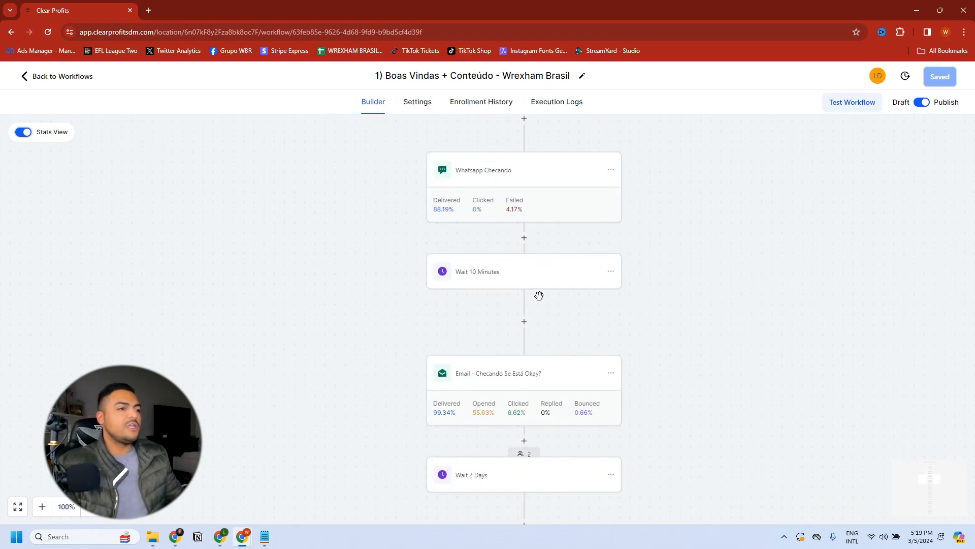
scroll(539, 295, down, 3)
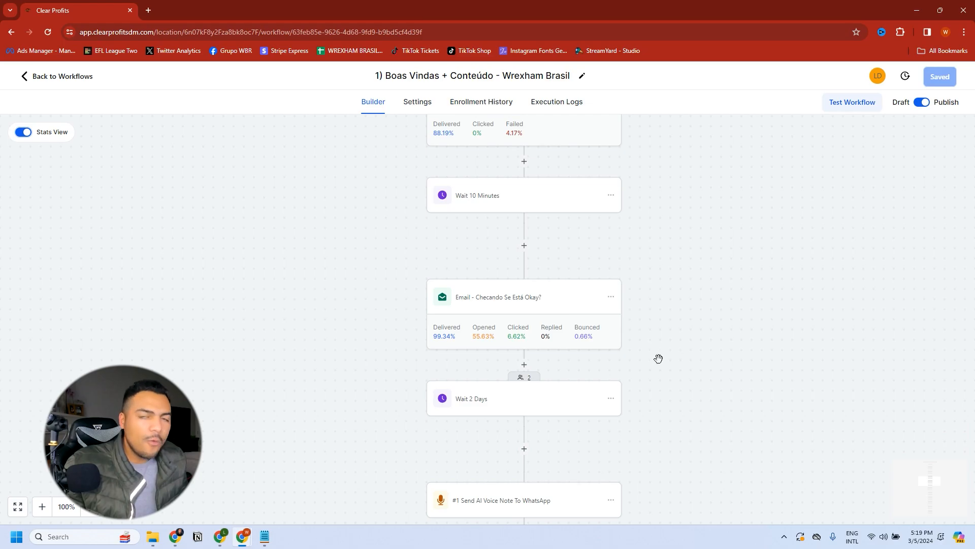